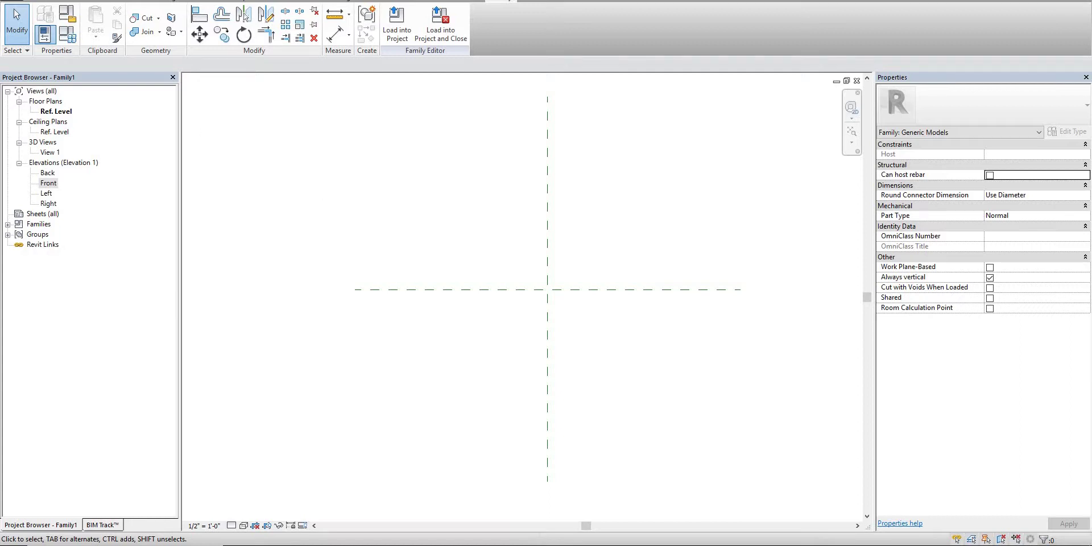
{"action": "key", "text": "alt+f"}
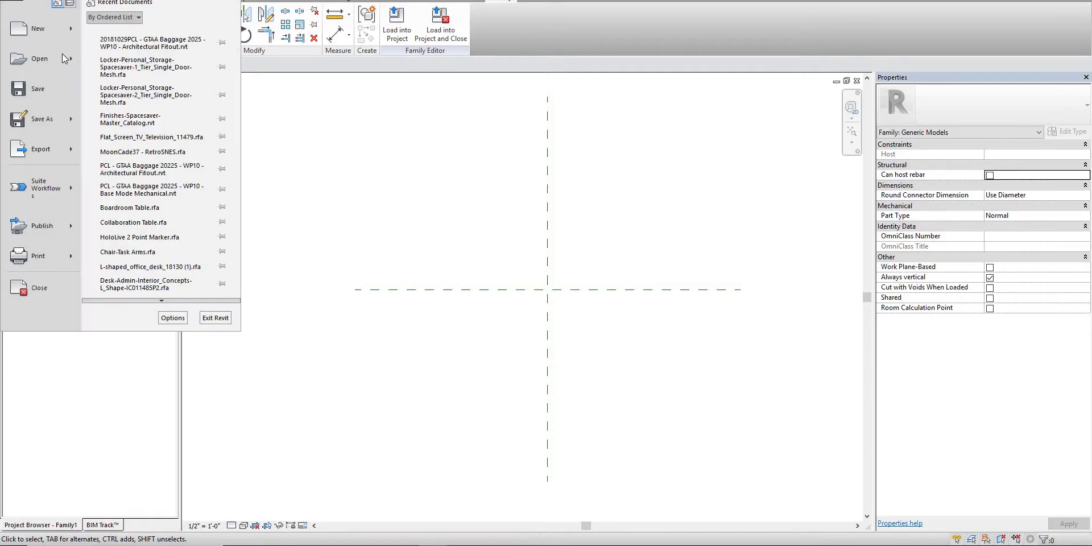
{"action": "mouse_move", "coordinate": [74, 28]}
{"action": "left_click", "coordinate": [153, 71]}
{"action": "scroll", "coordinate": [315, 366], "scroll_direction": "down", "scroll_amount": 7}
{"action": "scroll", "coordinate": [315, 367], "scroll_direction": "down", "scroll_amount": 5}
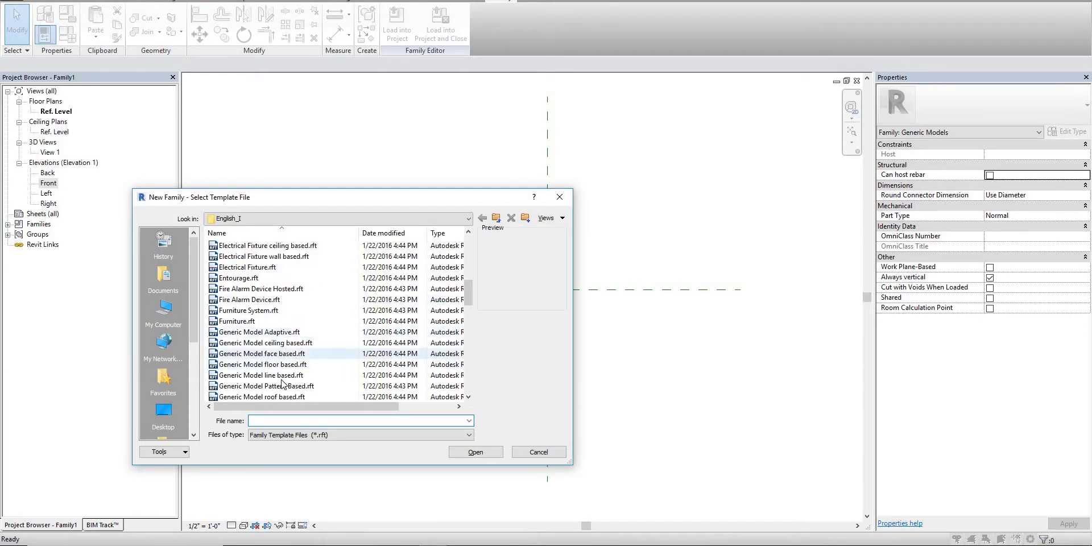
{"action": "scroll", "coordinate": [280, 384], "scroll_direction": "down", "scroll_amount": 2}
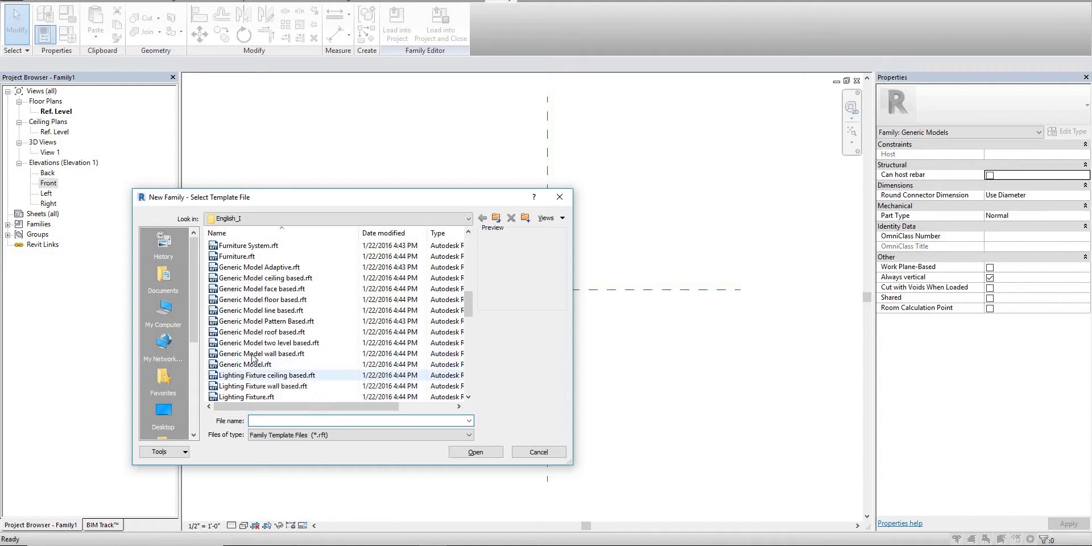
{"action": "key", "text": "Escape"}
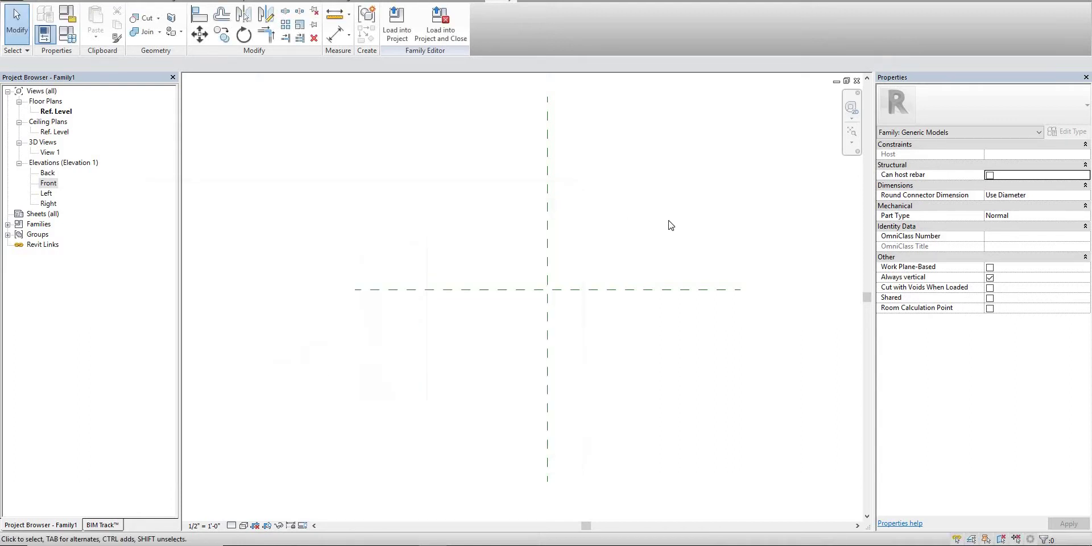
{"action": "middle_click_drag", "start_coordinate": [570, 230], "coordinate": [571, 230]}
Draw two vertical reference planes, one right and one left of the centre plane.
{"action": "left_click", "coordinate": [48, 2]}
{"action": "left_click", "coordinate": [645, 22]}
{"action": "left_click", "coordinate": [599, 269]}
{"action": "left_click", "coordinate": [599, 355]}
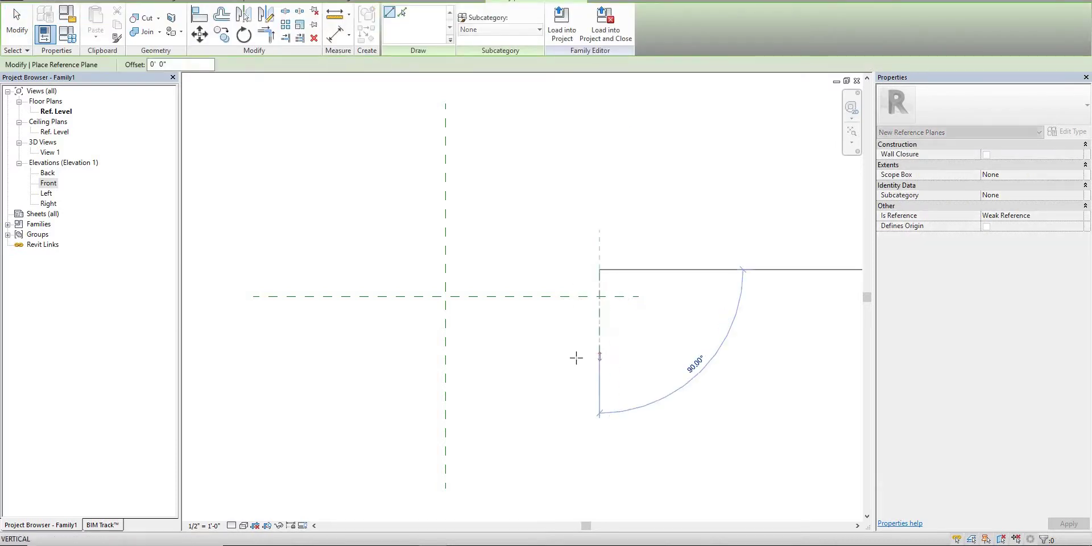
{"action": "left_click", "coordinate": [253, 258]}
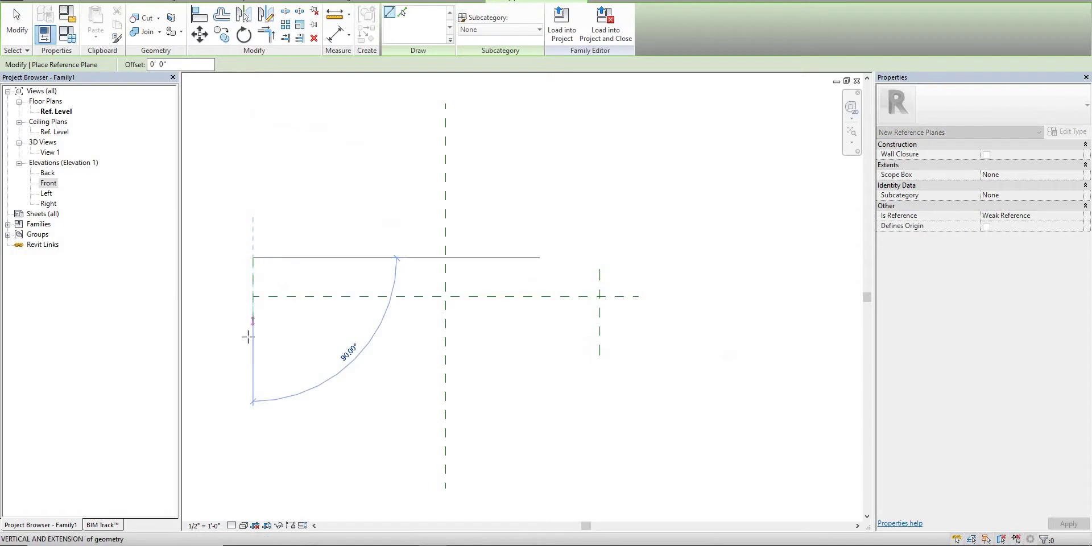
{"action": "left_click", "coordinate": [253, 336]}
Add horizontal reference planes above and below the centre line, then finish placing planes.
{"action": "left_click", "coordinate": [219, 269]}
{"action": "left_click", "coordinate": [613, 269]}
{"action": "left_click", "coordinate": [674, 269]}
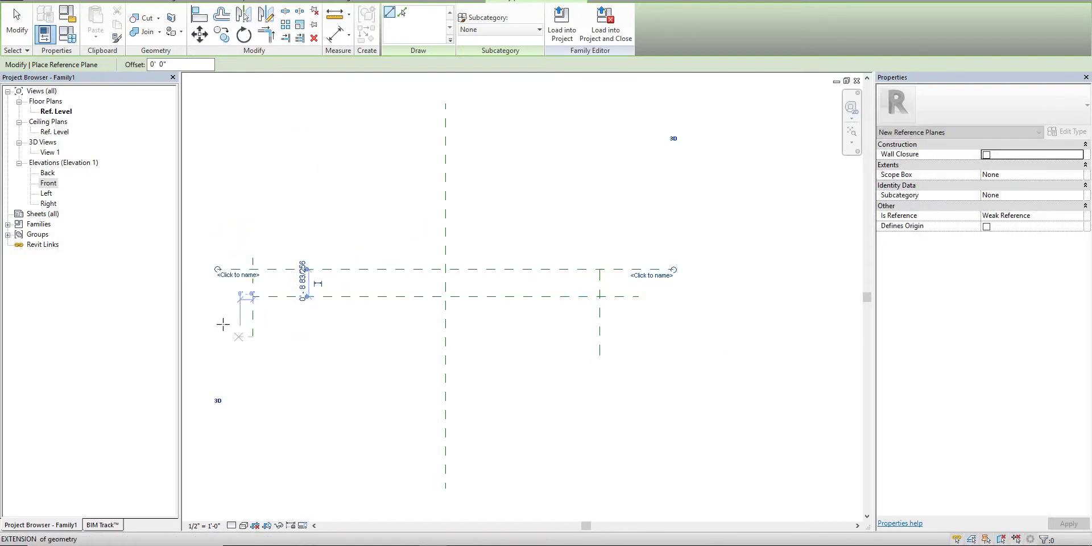
{"action": "left_click", "coordinate": [226, 324]}
{"action": "left_click", "coordinate": [646, 324]}
{"action": "key", "text": "Escape"}
{"action": "key", "text": "Escape"}
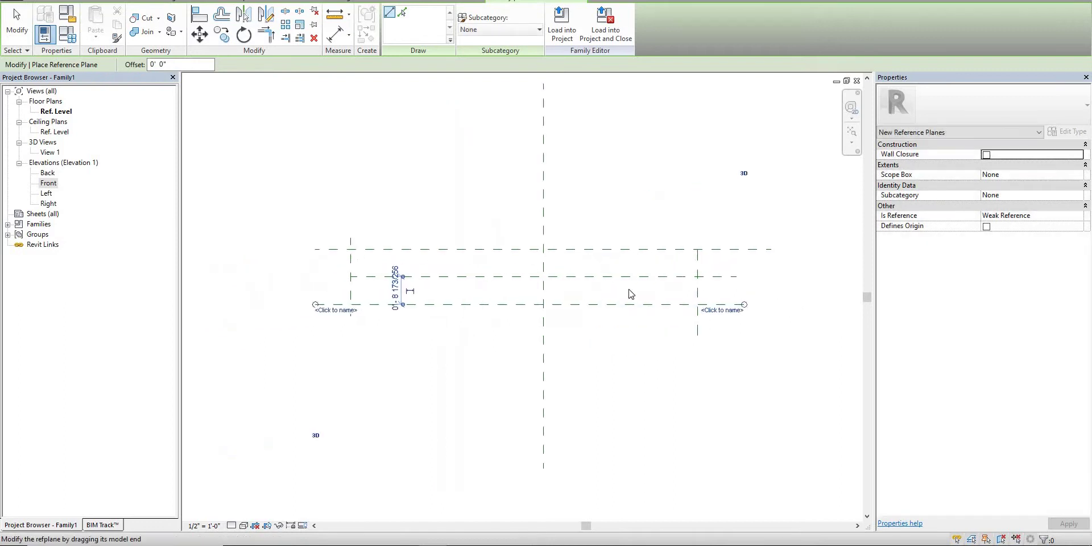
{"action": "middle_click_drag", "start_coordinate": [601, 292], "coordinate": [698, 271]}
{"action": "left_click", "coordinate": [698, 272]}
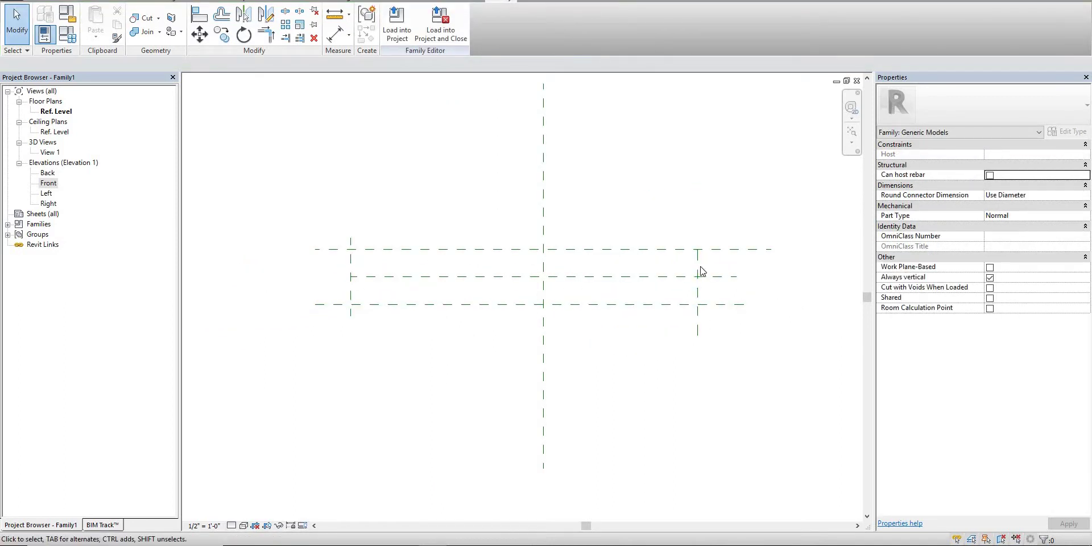
Dimension the left, centre and right vertical planes and set the string to EQ.
{"action": "left_click", "coordinate": [336, 33]}
{"action": "left_click", "coordinate": [543, 207]}
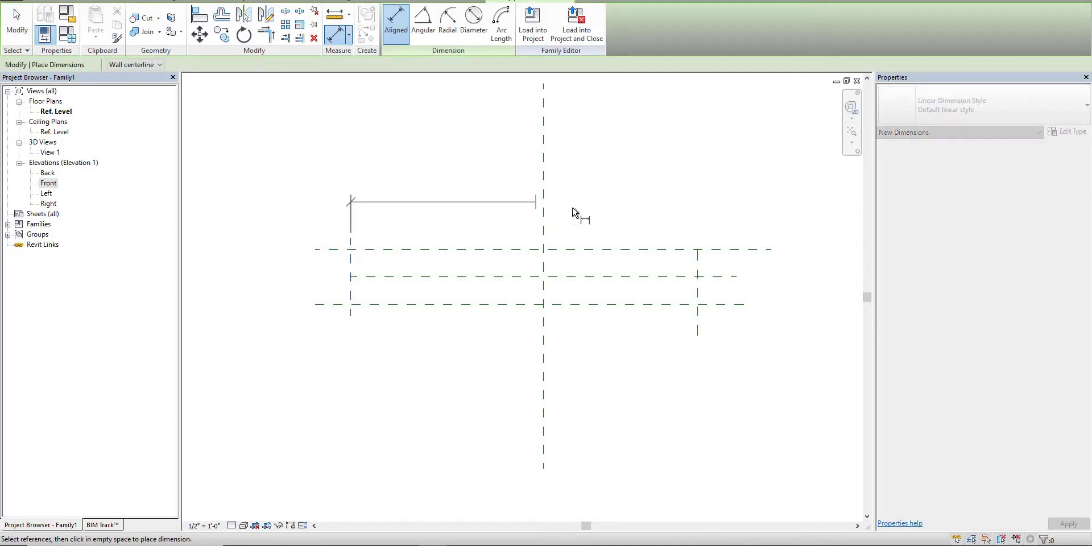
{"action": "left_click", "coordinate": [697, 261]}
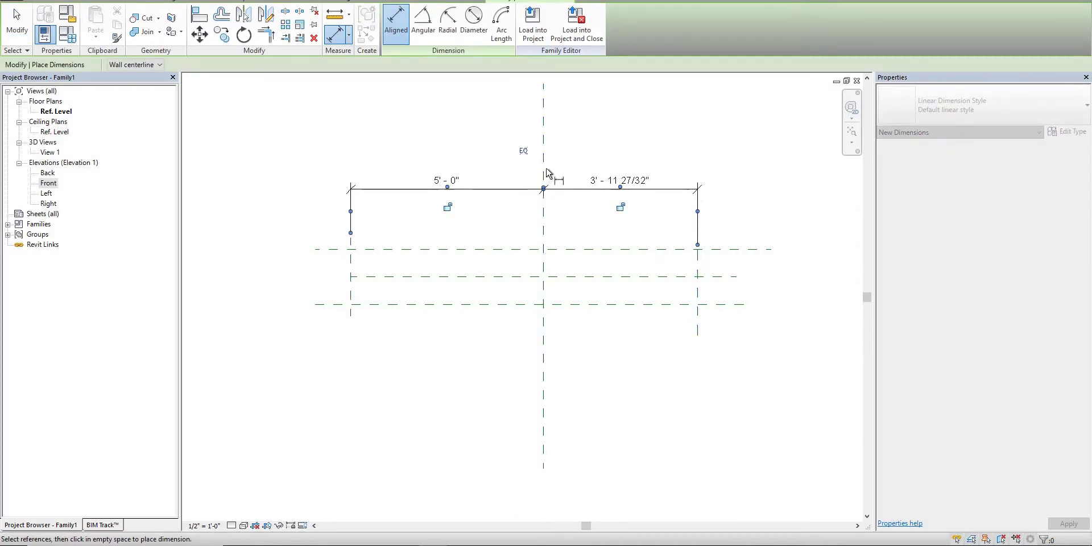
{"action": "left_click", "coordinate": [690, 193]}
{"action": "left_click", "coordinate": [544, 151]}
Add an overall dimension between the left and right vertical planes above the EQ string.
{"action": "left_click", "coordinate": [391, 282]}
{"action": "left_click", "coordinate": [700, 277]}
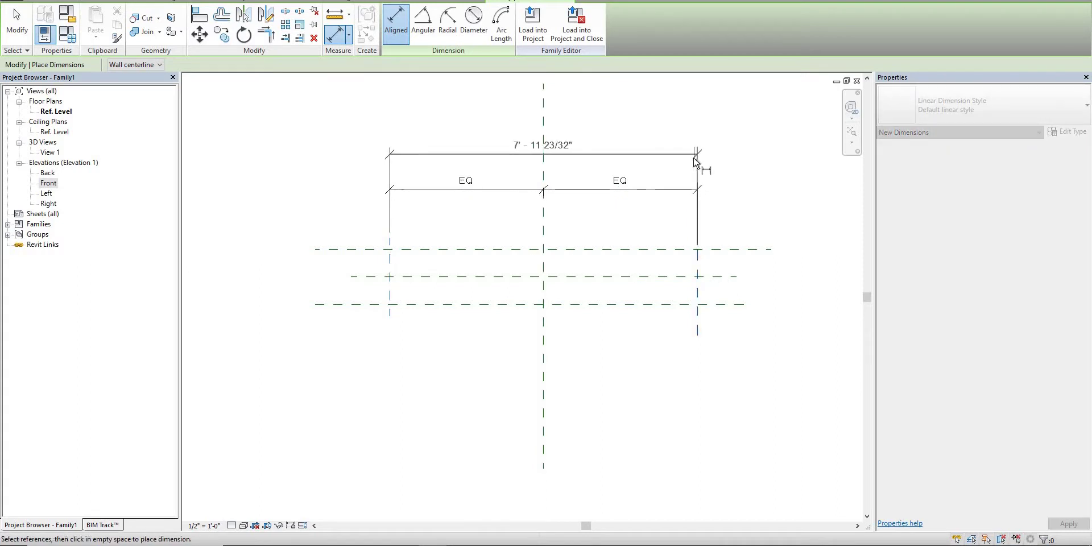
{"action": "left_click", "coordinate": [688, 161]}
{"action": "key", "text": "Escape"}
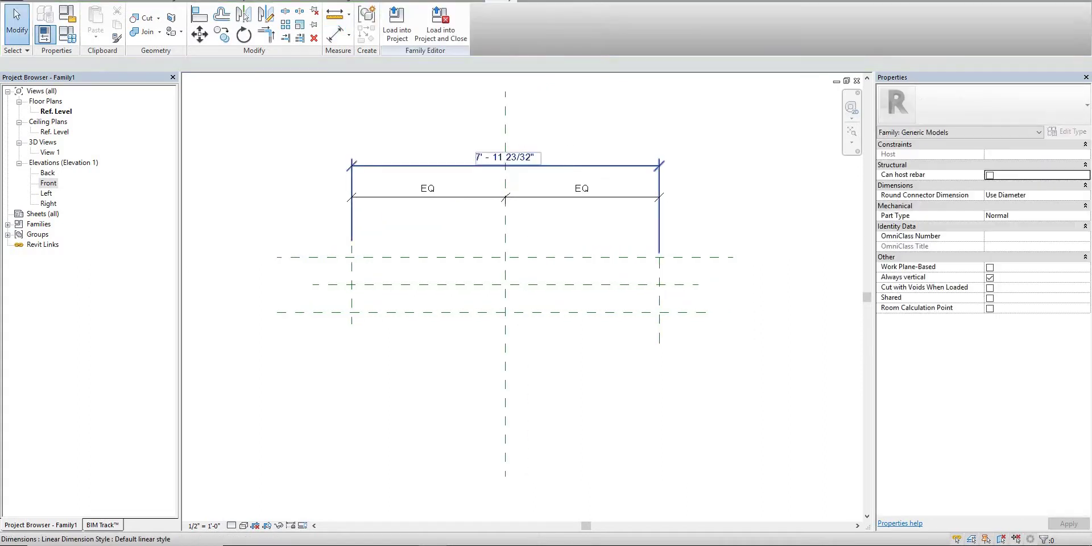
Label the overall dimension with the existing Length parameter (8' - 0").
{"action": "left_click", "coordinate": [504, 22]}
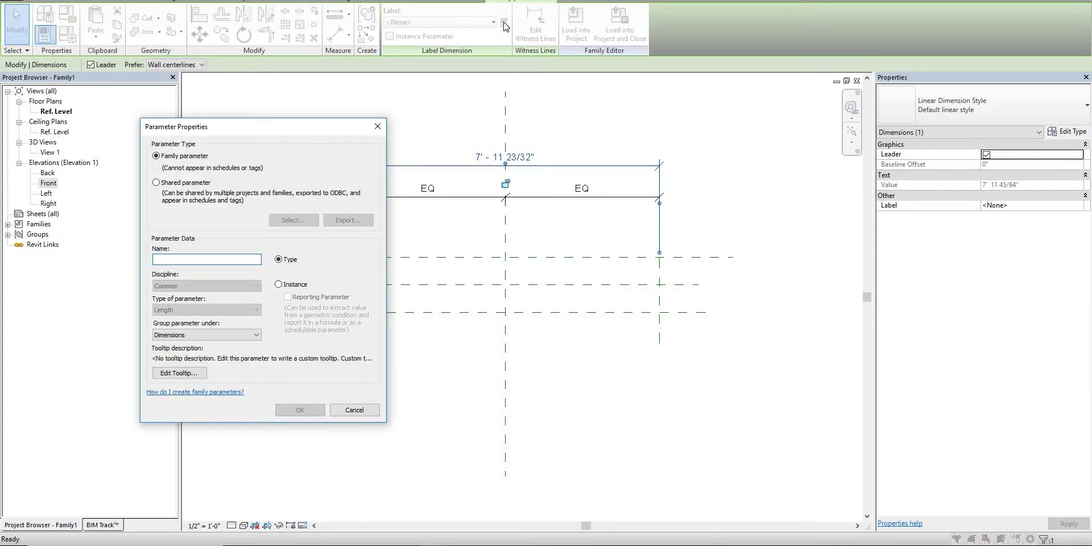
{"action": "type", "text": "Len"}
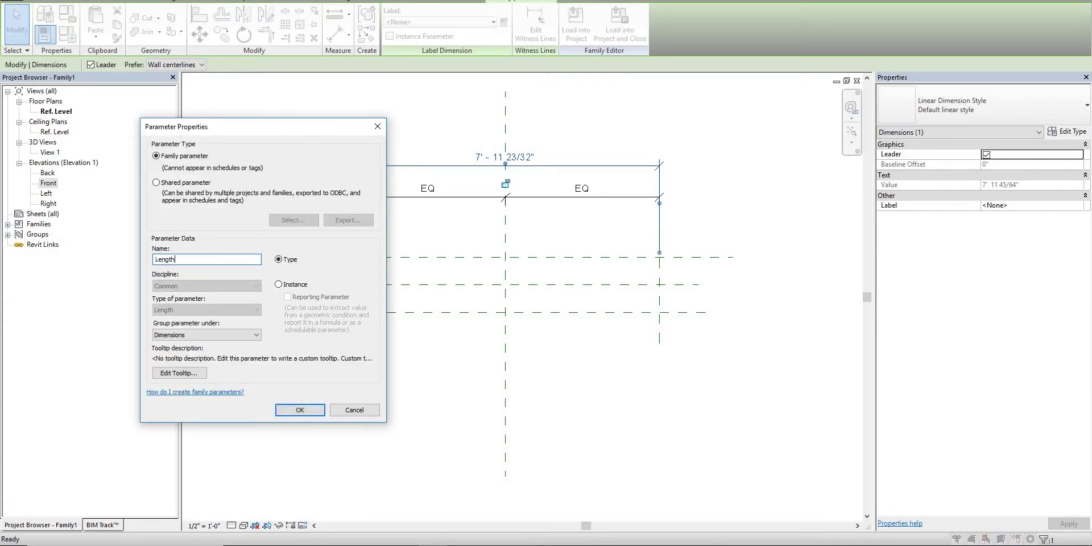
{"action": "type", "text": "gth"}
{"action": "key", "text": "Return"}
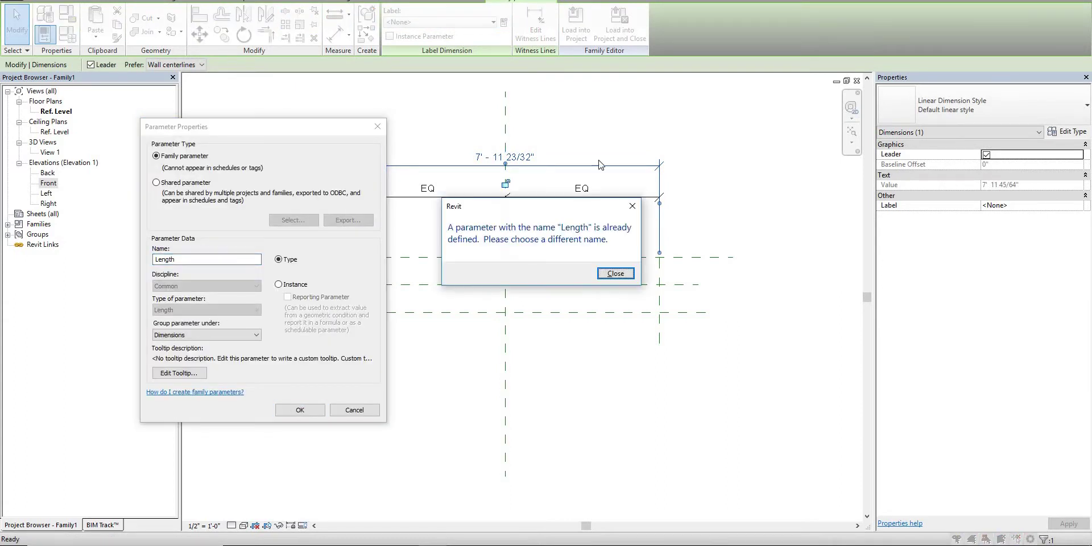
{"action": "left_click", "coordinate": [616, 274]}
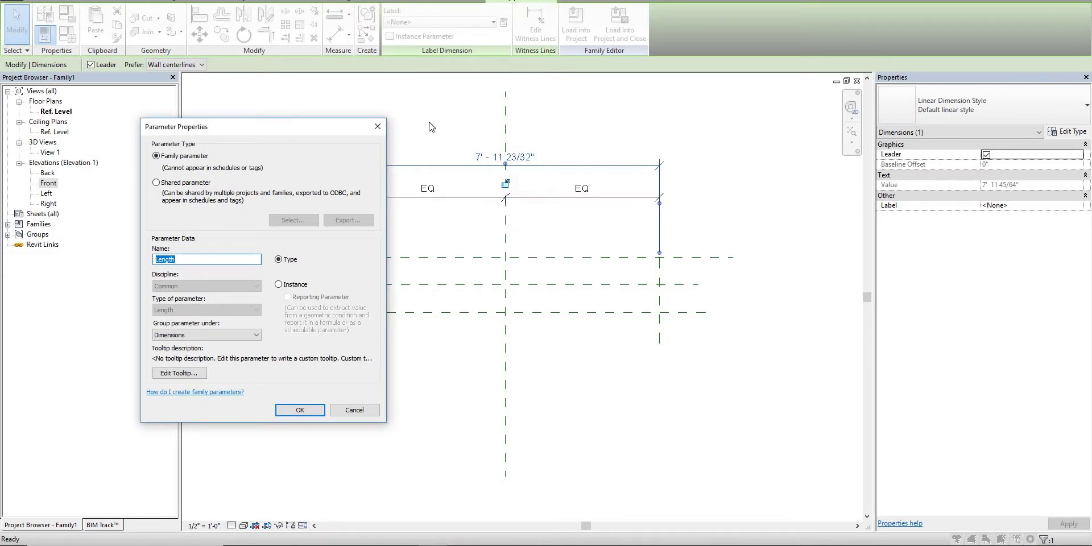
{"action": "left_click", "coordinate": [377, 126]}
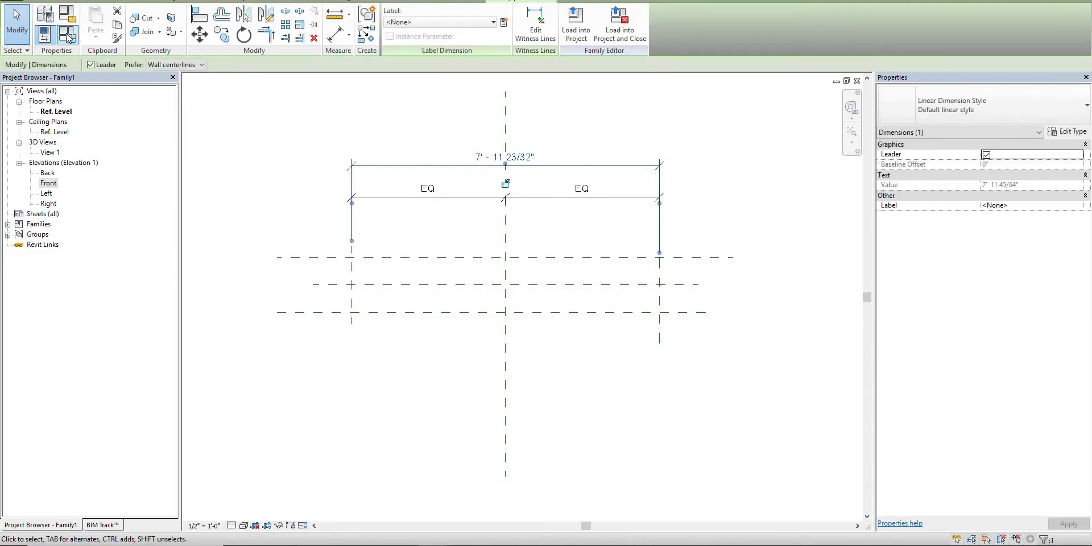
{"action": "left_click", "coordinate": [68, 35]}
{"action": "key", "text": "Escape"}
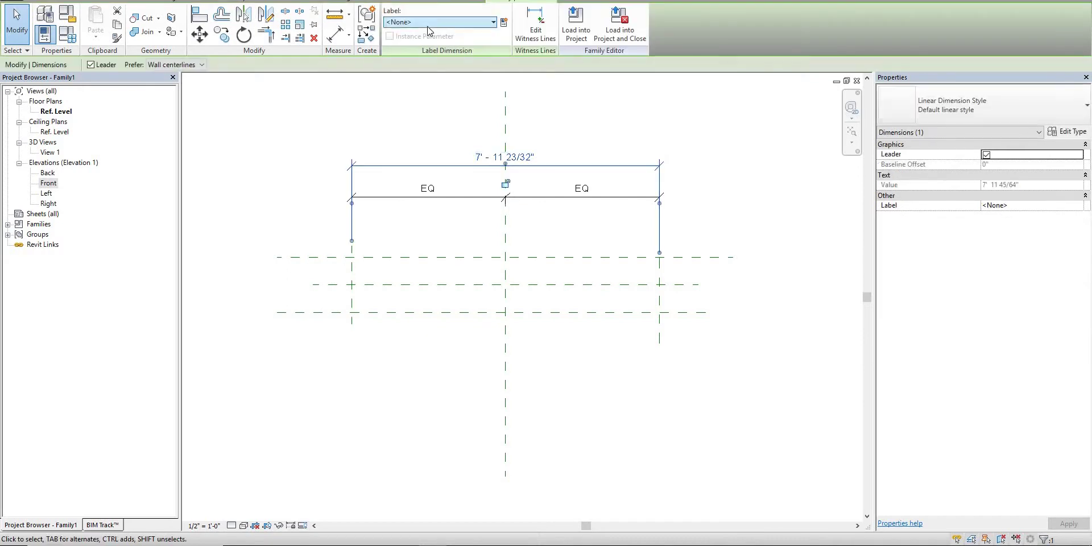
{"action": "left_click", "coordinate": [440, 22]}
{"action": "left_click", "coordinate": [410, 53]}
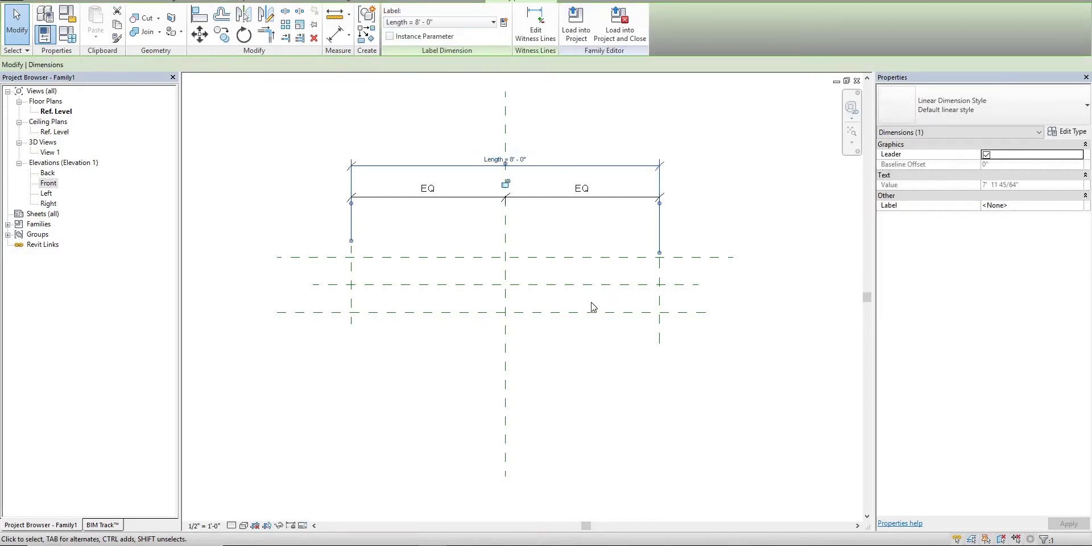
{"action": "left_click", "coordinate": [489, 305]}
Dimension the upper, centre and lower horizontal planes and make the spacings EQ.
{"action": "left_click", "coordinate": [336, 34]}
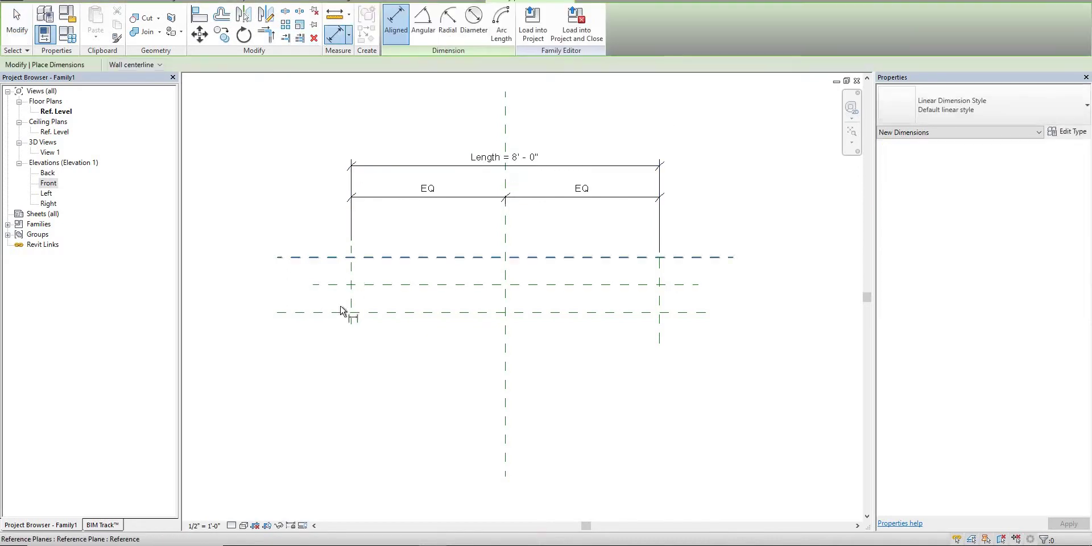
{"action": "left_click", "coordinate": [342, 313]}
{"action": "left_click", "coordinate": [348, 284]}
{"action": "left_click", "coordinate": [342, 257]}
{"action": "left_click", "coordinate": [245, 225]}
{"action": "left_click", "coordinate": [286, 285]}
{"action": "left_click", "coordinate": [302, 219]}
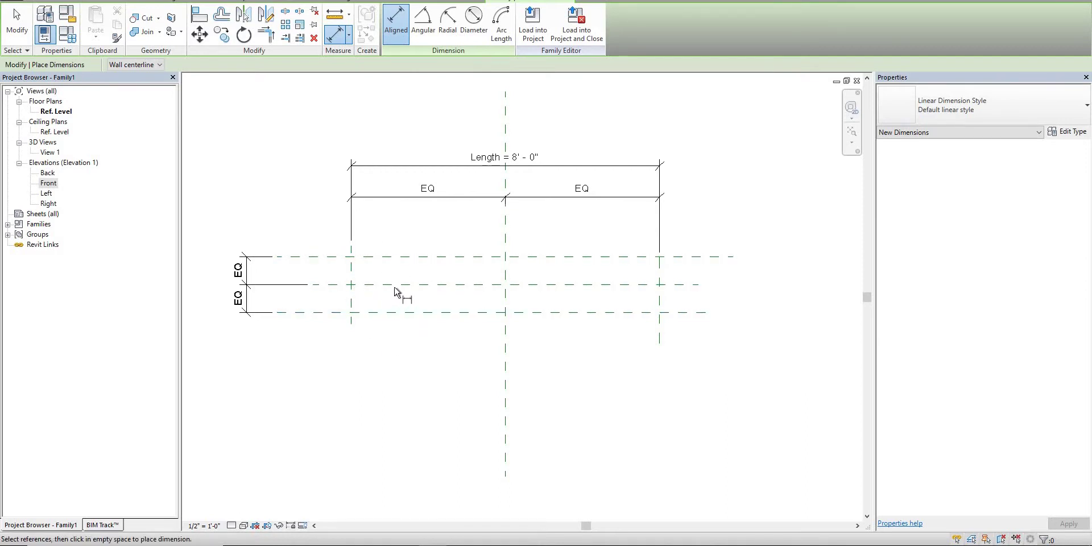
Add an overall vertical dimension from the upper to the lower horizontal plane.
{"action": "left_click", "coordinate": [328, 314]}
{"action": "left_click", "coordinate": [330, 257]}
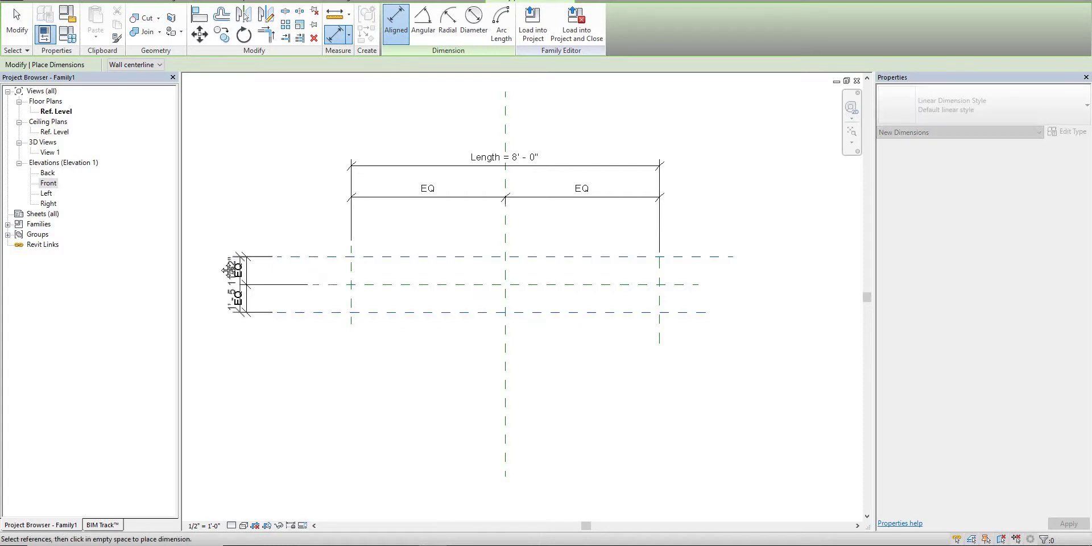
{"action": "left_click", "coordinate": [219, 273]}
{"action": "middle_click_drag", "start_coordinate": [325, 259], "coordinate": [369, 259]}
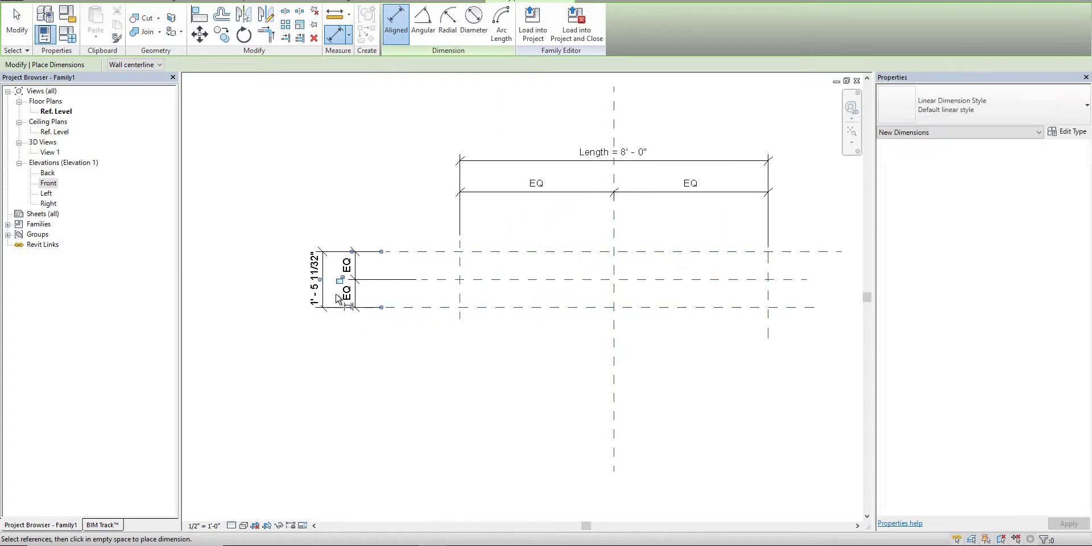
{"action": "middle_click_drag", "start_coordinate": [366, 312], "coordinate": [359, 287]}
{"action": "key", "text": "Escape"}
{"action": "key", "text": "Escape"}
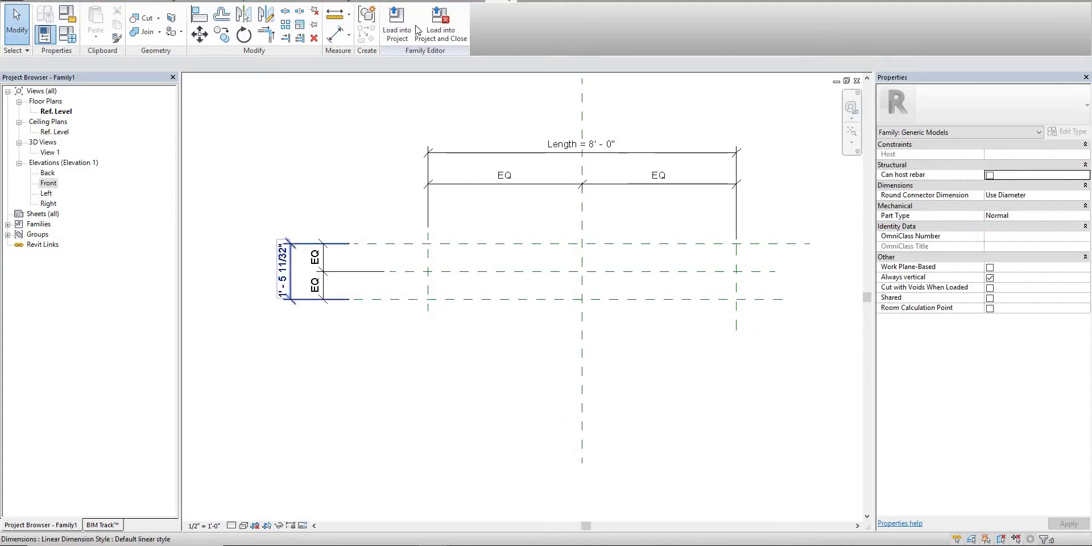
Label the overall vertical dimension with the Web parameter (0' - 6").
{"action": "left_click", "coordinate": [449, 21]}
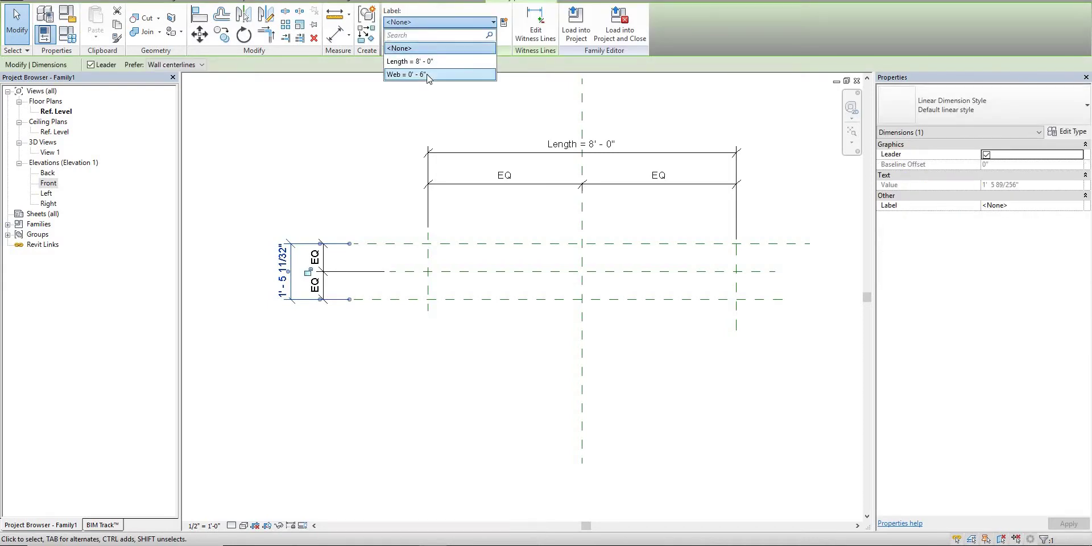
{"action": "left_click", "coordinate": [371, 182]}
{"action": "key", "text": "Escape"}
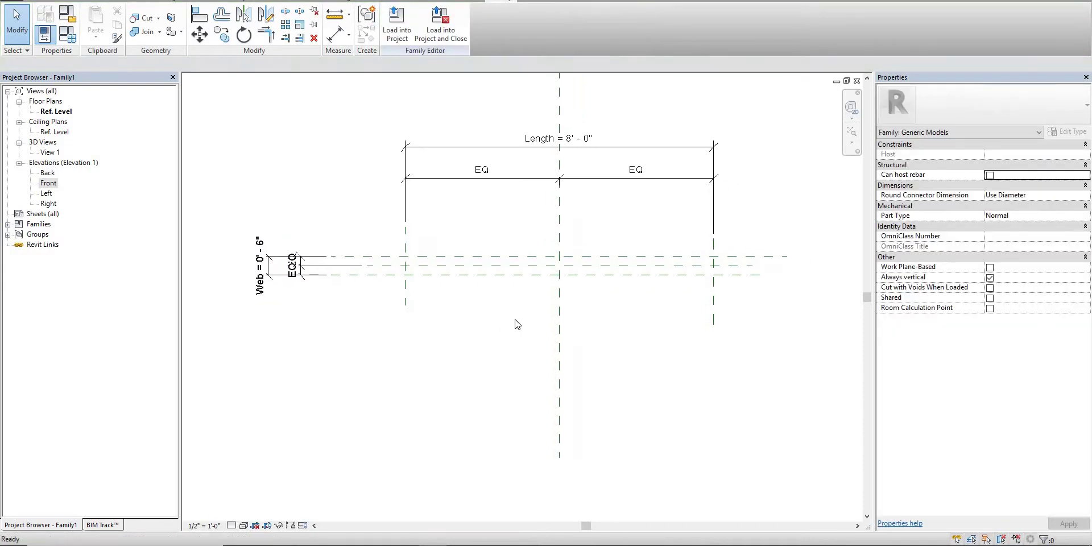
{"action": "middle_click_drag", "start_coordinate": [445, 270], "coordinate": [392, 263]}
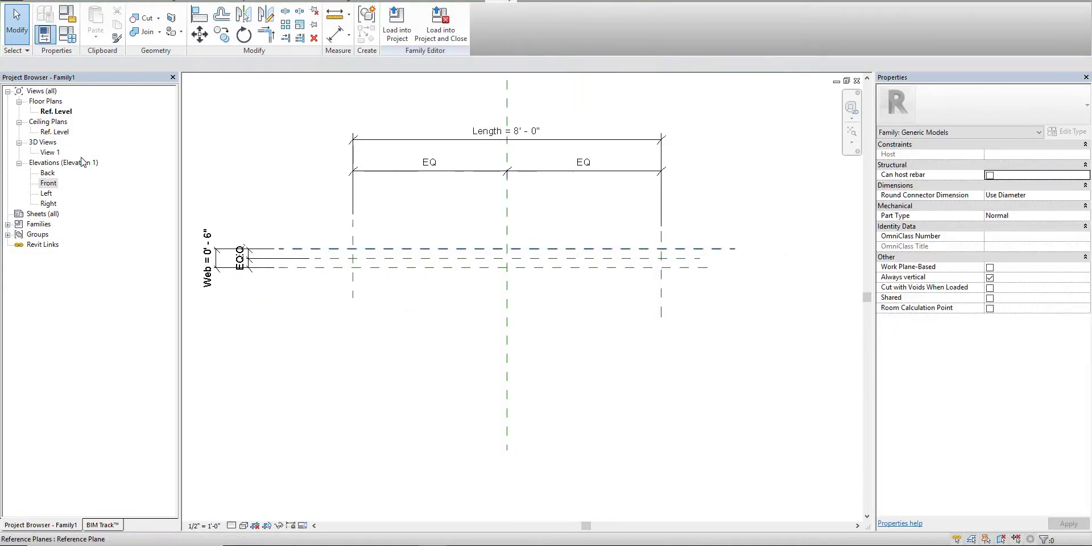
In the Front elevation, draw a horizontal reference plane just above Ref. Level.
{"action": "double_click", "coordinate": [49, 183]}
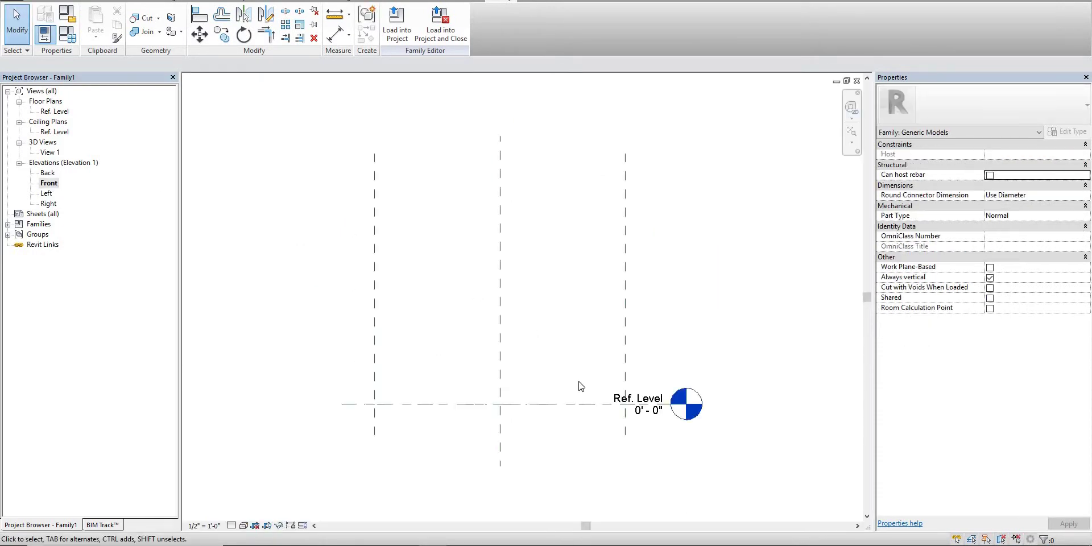
{"action": "middle_click_drag", "start_coordinate": [591, 386], "coordinate": [580, 328]}
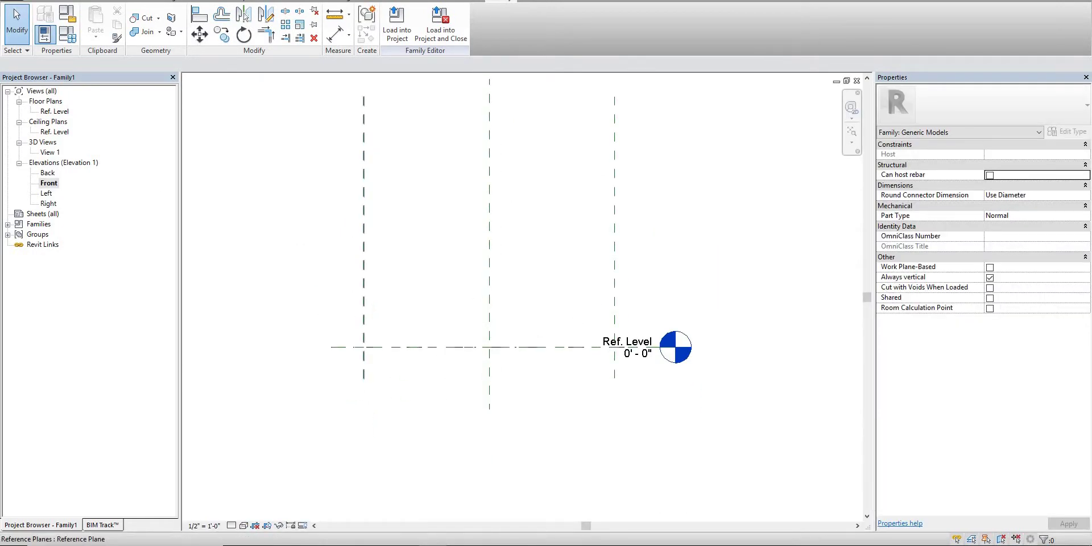
{"action": "left_click", "coordinate": [49, 2]}
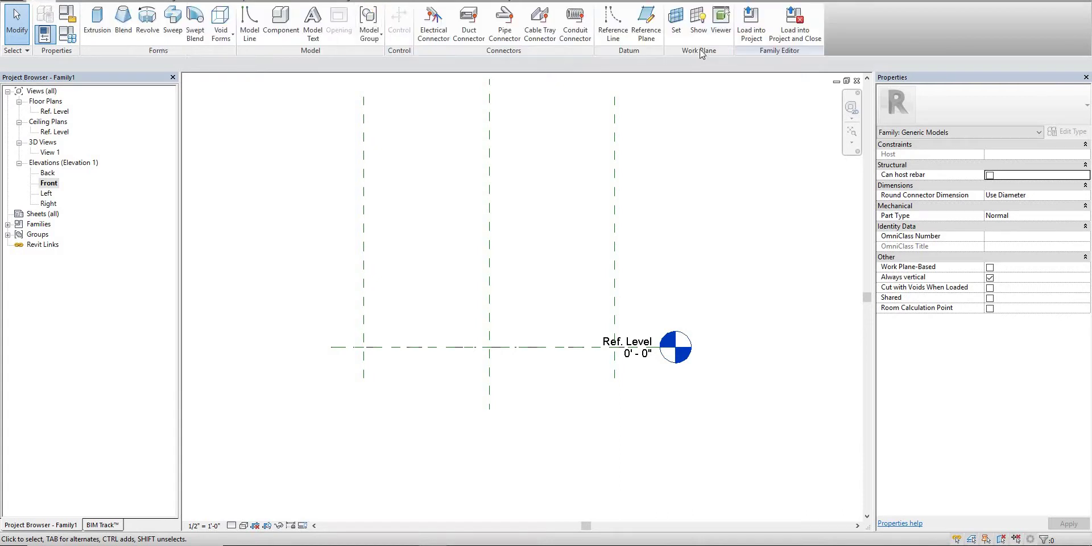
{"action": "left_click", "coordinate": [646, 25]}
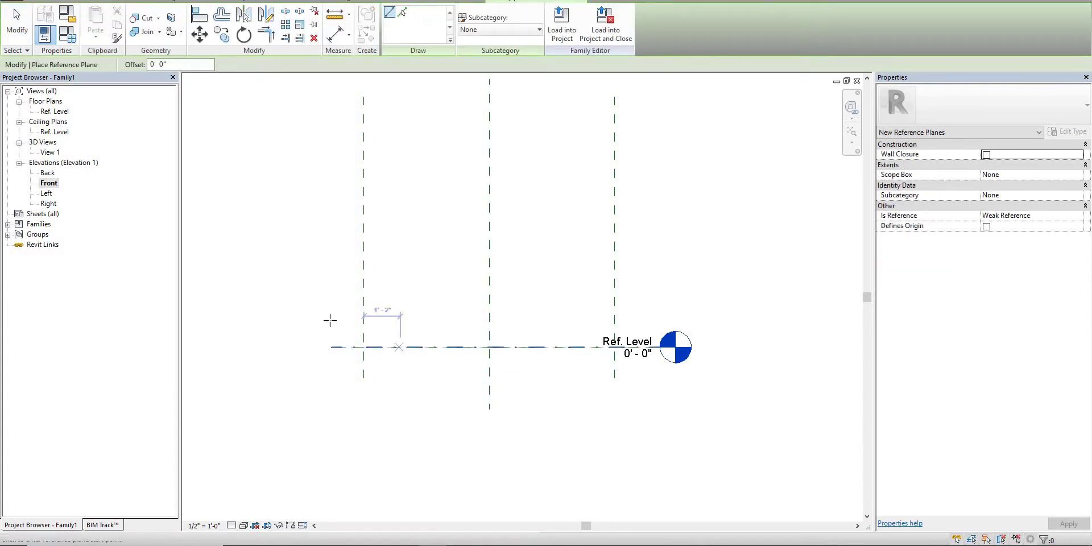
{"action": "left_click", "coordinate": [292, 323]}
{"action": "left_click", "coordinate": [634, 323]}
Dimension from Ref. Level to the new plane, giving a 0'-9" dimension.
{"action": "left_click", "coordinate": [336, 34]}
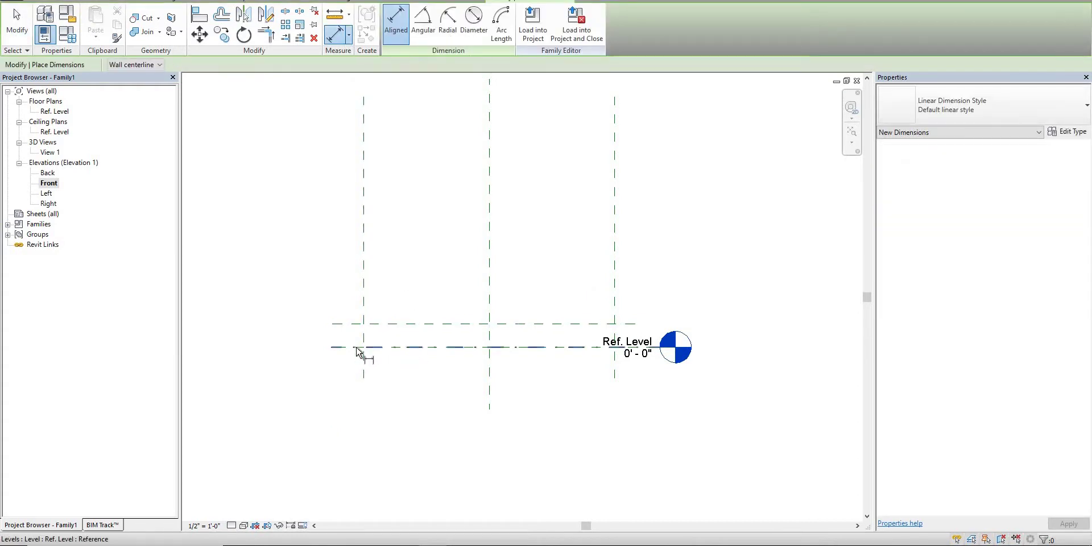
{"action": "left_click", "coordinate": [357, 347]}
{"action": "left_click", "coordinate": [358, 323]}
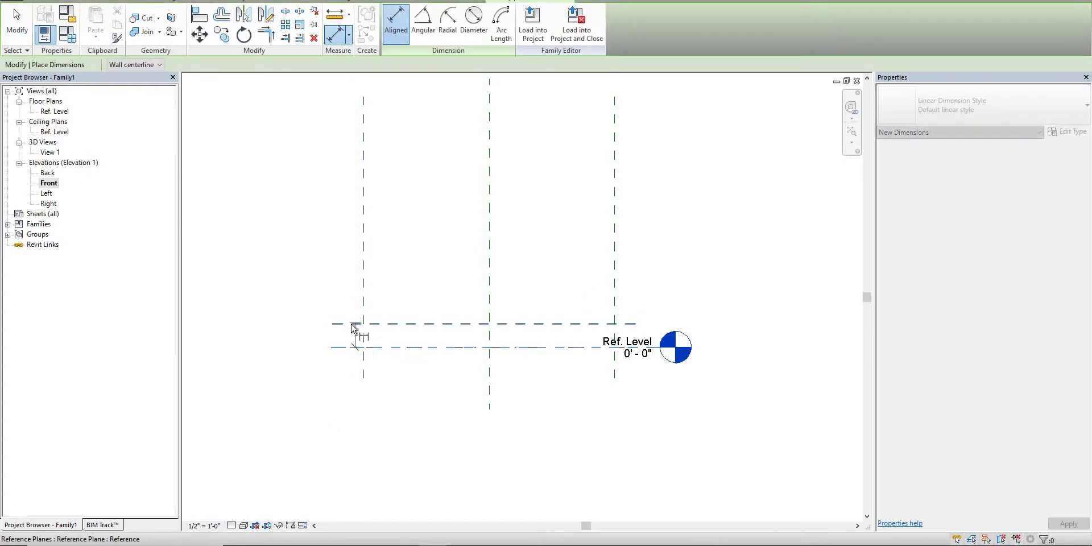
{"action": "left_click", "coordinate": [281, 299]}
{"action": "key", "text": "Escape"}
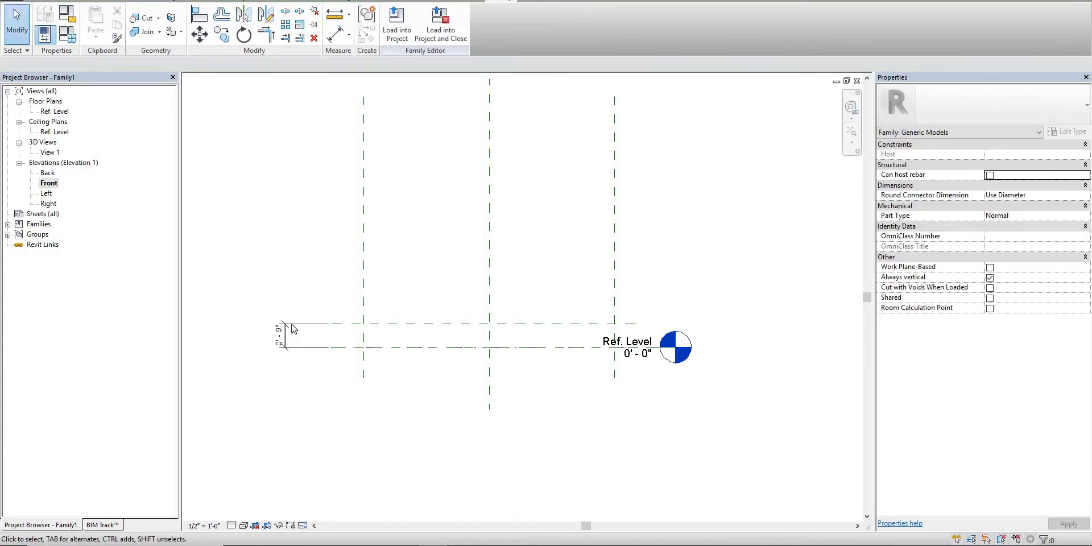
{"action": "left_click", "coordinate": [279, 334]}
Create a Flange parameter for that dimension and set it to 1 1/4".
{"action": "left_click", "coordinate": [503, 22]}
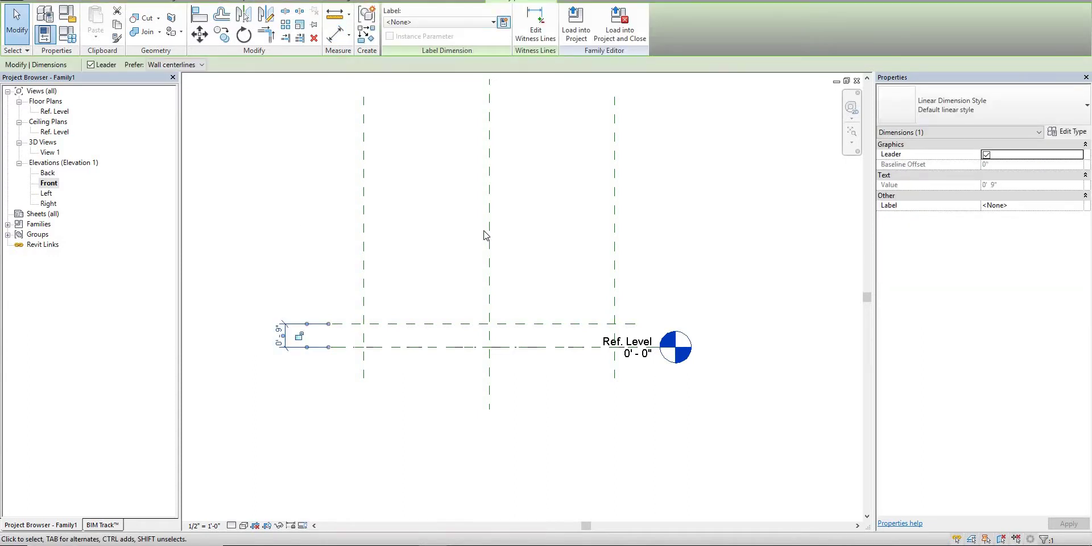
{"action": "type", "text": "Flange"}
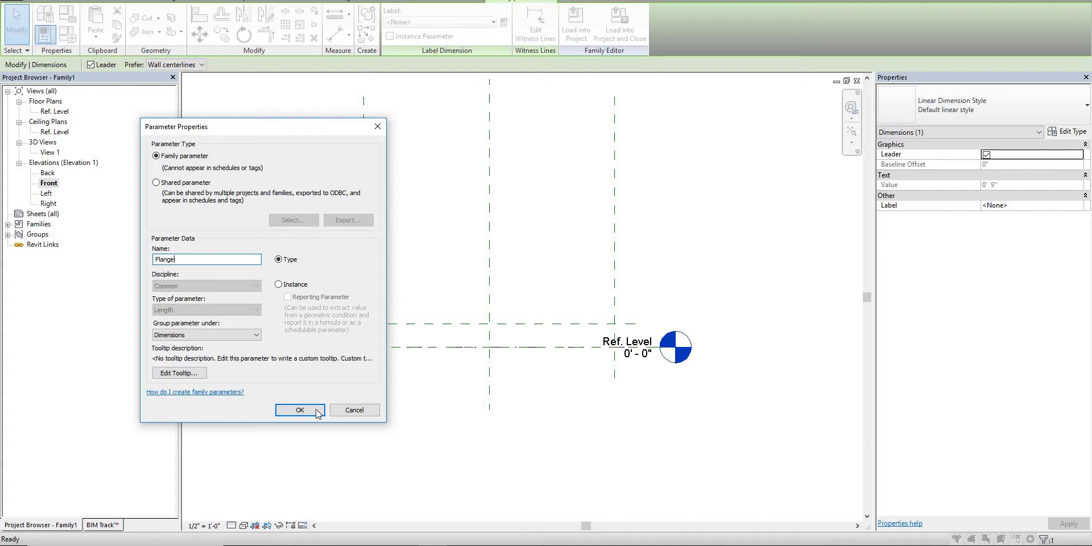
{"action": "left_click", "coordinate": [299, 410]}
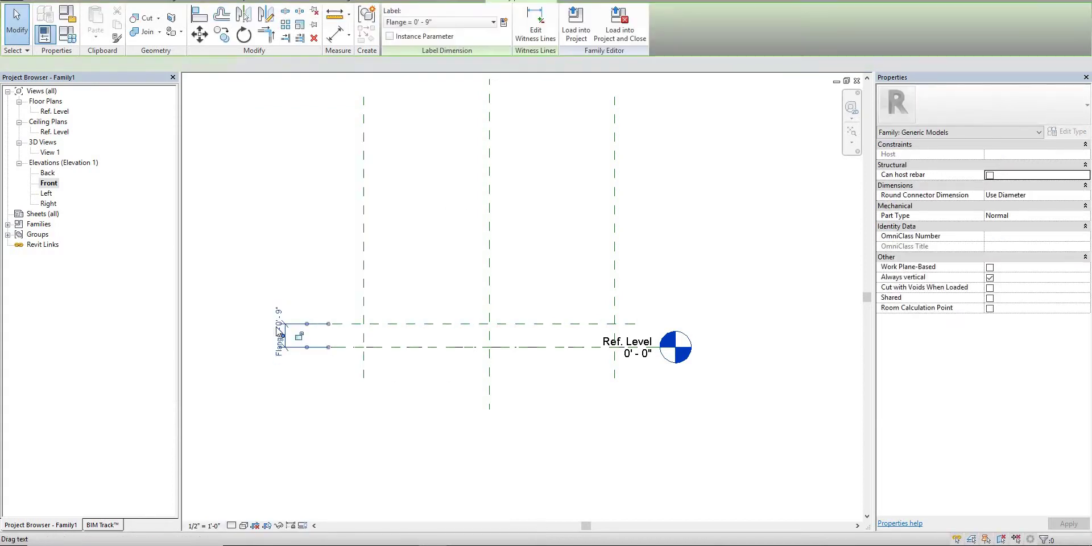
{"action": "left_click", "coordinate": [279, 325]}
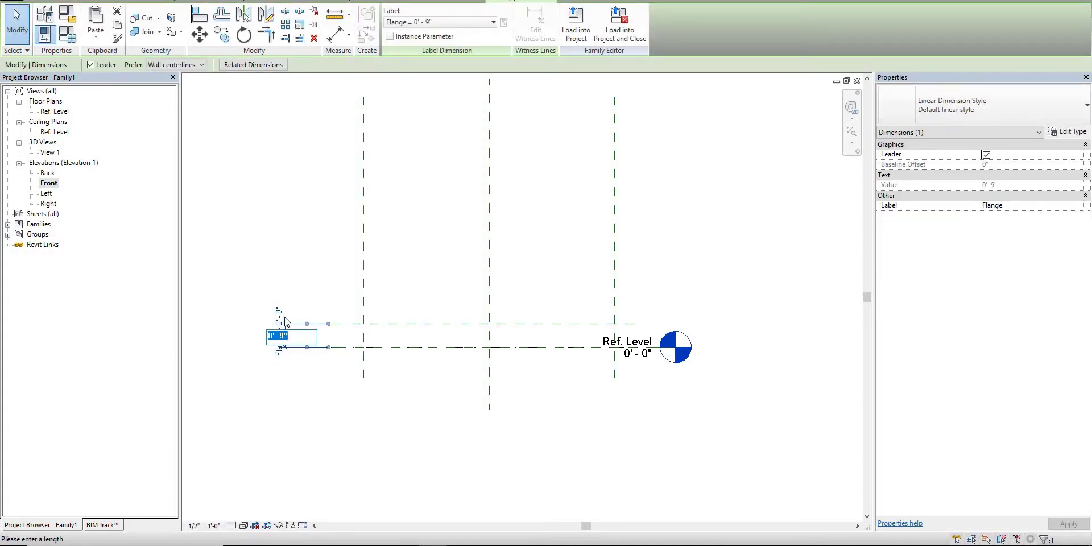
{"action": "type", "text": "1.25"}
{"action": "key", "text": "Return"}
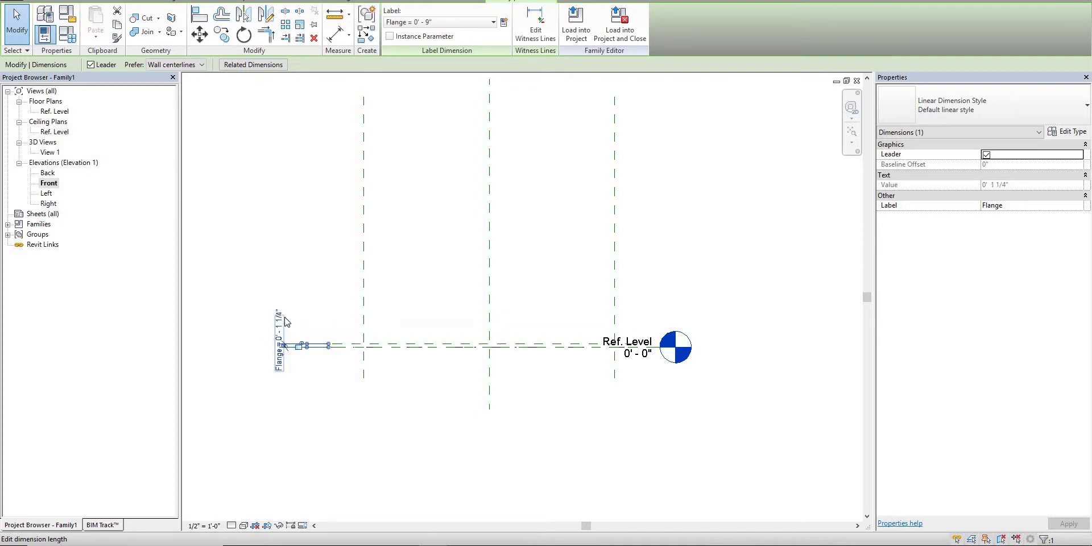
{"action": "left_click", "coordinate": [520, 363]}
{"action": "scroll", "coordinate": [446, 327], "scroll_direction": "up", "scroll_amount": 2}
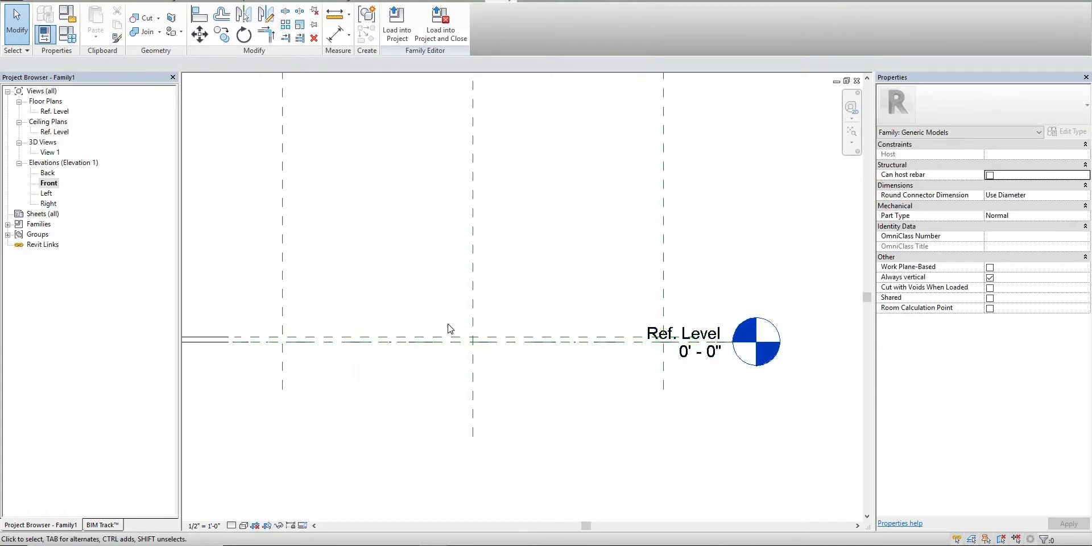
In the Left elevation, sketch a rectangular extrusion profile from the flange plane down to Ref. Level.
{"action": "double_click", "coordinate": [48, 193]}
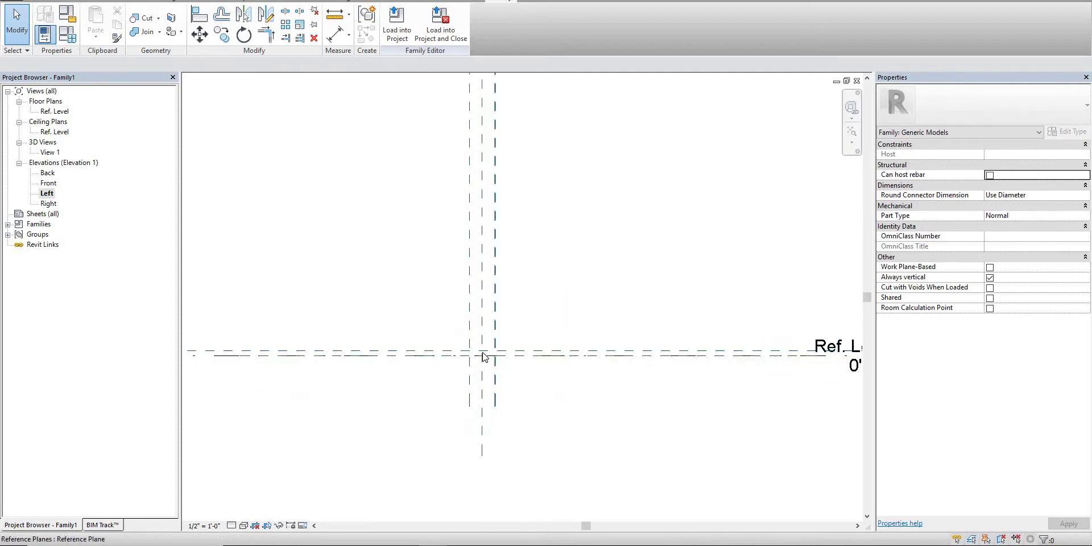
{"action": "scroll", "coordinate": [480, 358], "scroll_direction": "up", "scroll_amount": 5}
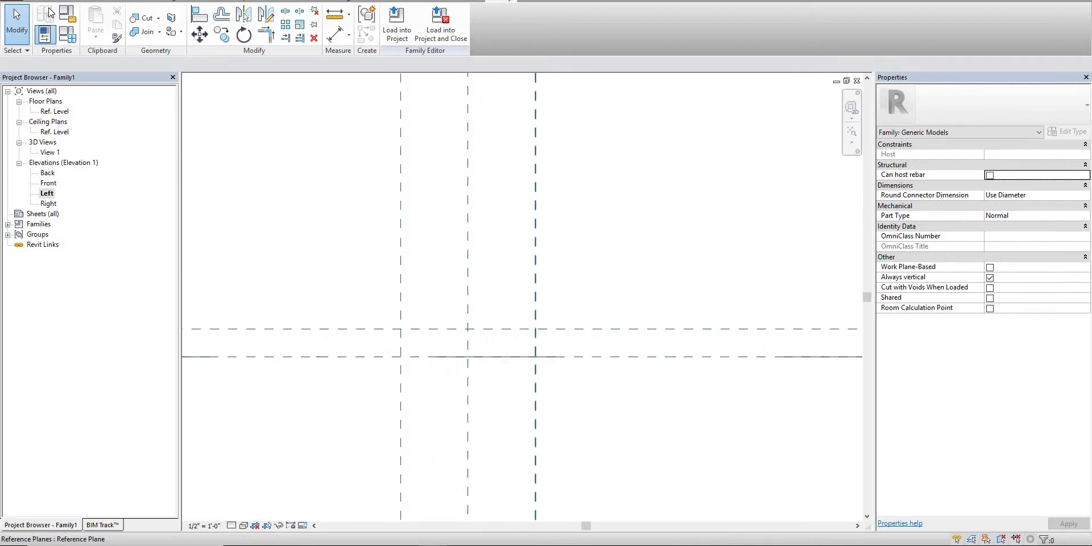
{"action": "left_click", "coordinate": [22, 1]}
{"action": "left_click", "coordinate": [96, 23]}
{"action": "left_click", "coordinate": [427, 12]}
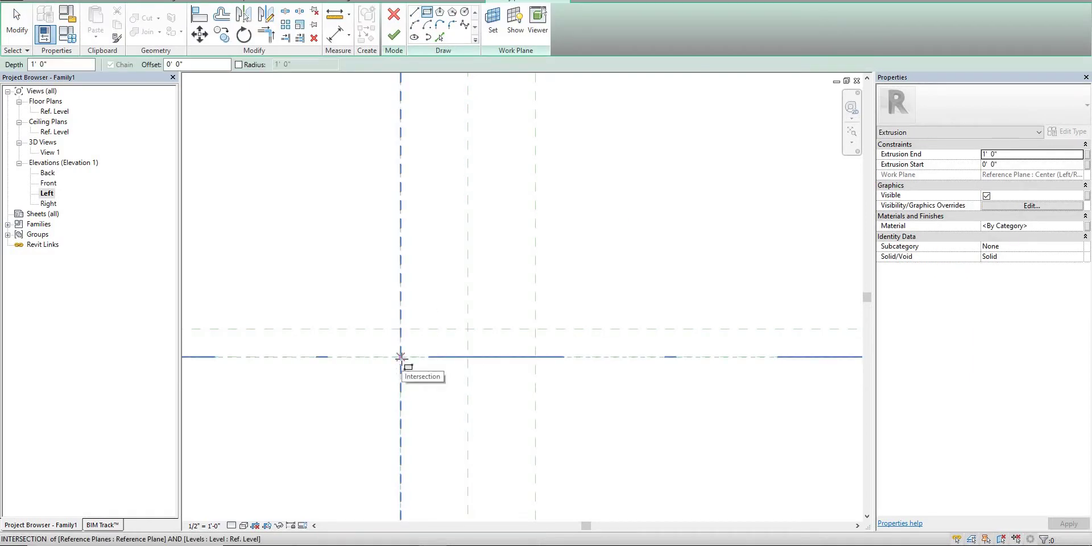
{"action": "left_click", "coordinate": [401, 329]}
{"action": "left_click", "coordinate": [535, 357]}
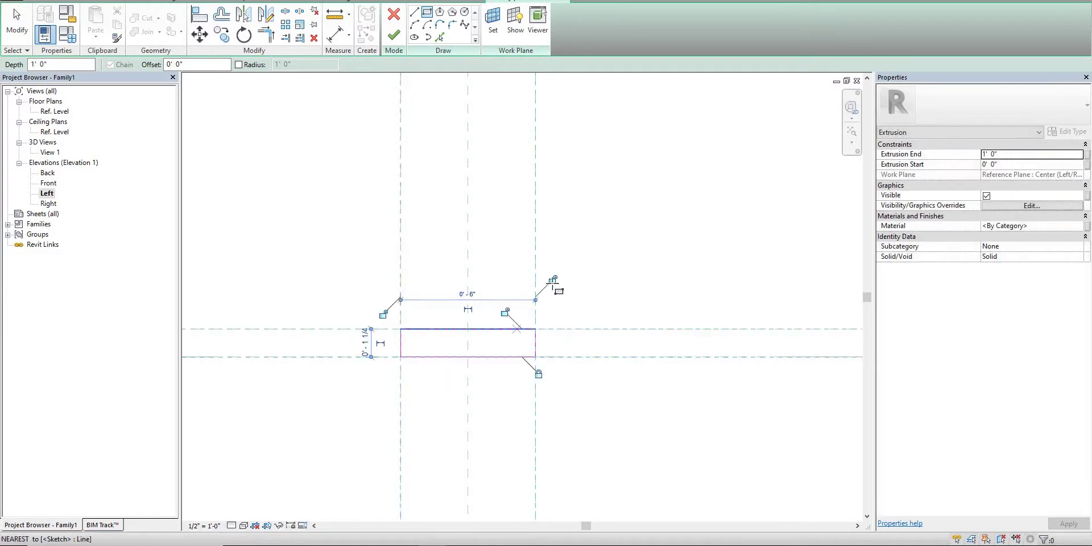
{"action": "scroll", "coordinate": [397, 305], "scroll_direction": "up", "scroll_amount": 2}
{"action": "key", "text": "Escape"}
{"action": "key", "text": "Escape"}
Inspect the rectangle's top sketch line and start the Split Line (SL) tool.
{"action": "left_click", "coordinate": [445, 337]}
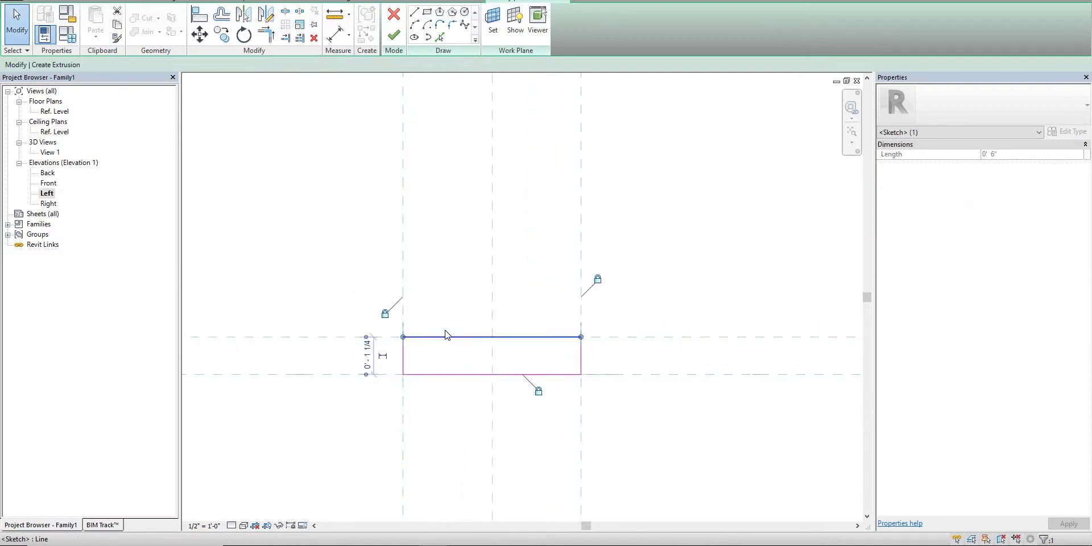
{"action": "key", "text": "Escape"}
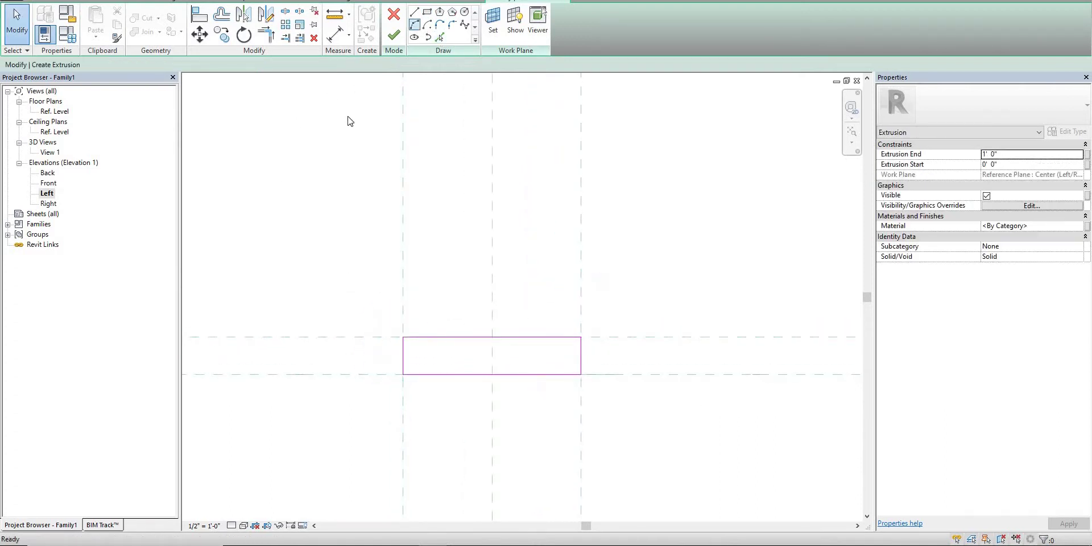
{"action": "key", "text": "s"}
{"action": "key", "text": "l"}
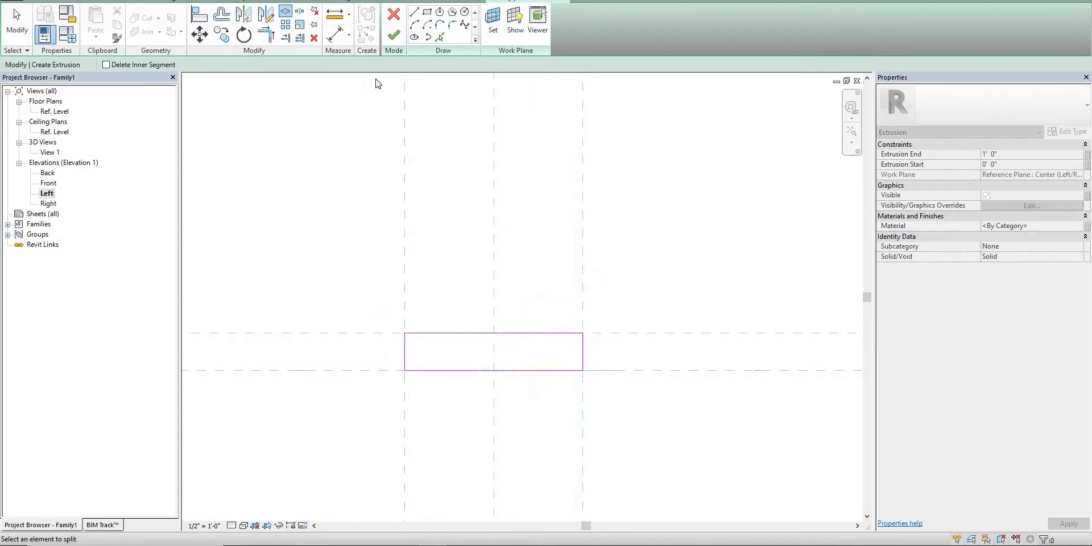
Offset 1mm inner copies of the left and bottom sketch lines.
{"action": "key", "text": "Escape"}
{"action": "key", "text": "o"}
{"action": "key", "text": "f"}
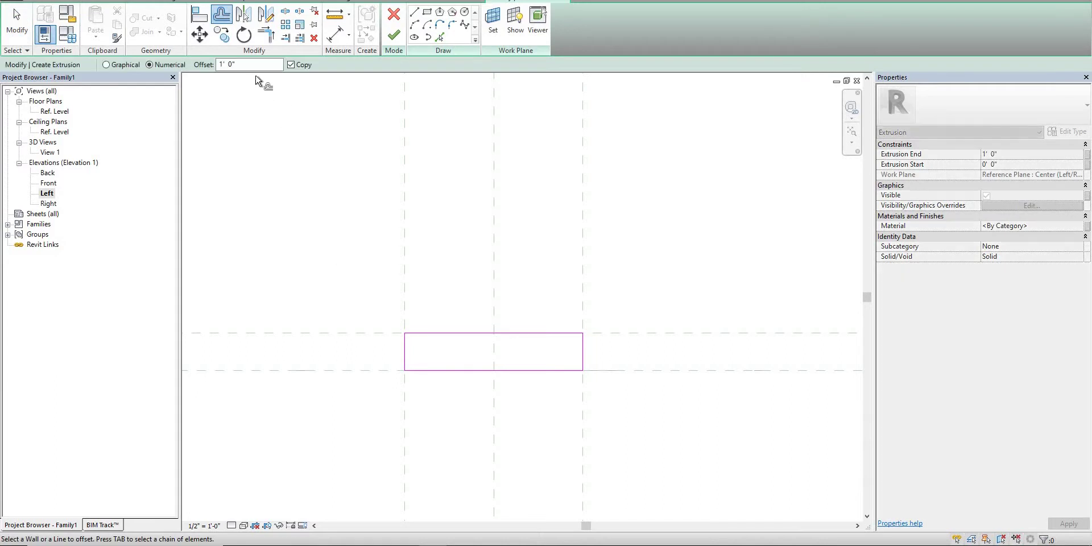
{"action": "left_click", "coordinate": [254, 65]}
{"action": "key", "text": "Return"}
{"action": "left_click", "coordinate": [411, 351]}
{"action": "left_click", "coordinate": [531, 367]}
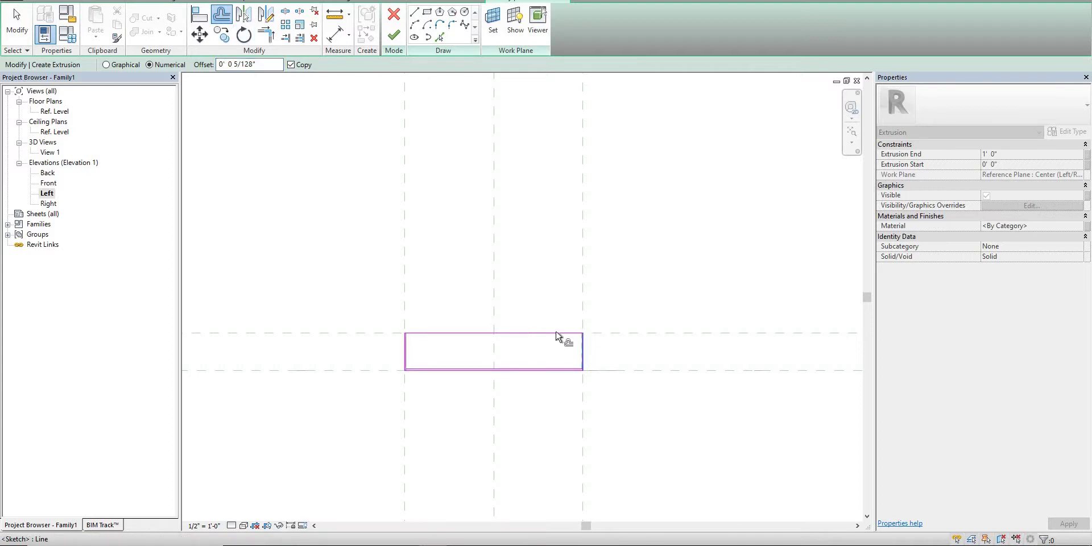
{"action": "scroll", "coordinate": [568, 338], "scroll_direction": "up", "scroll_amount": 1}
{"action": "key", "text": "Escape"}
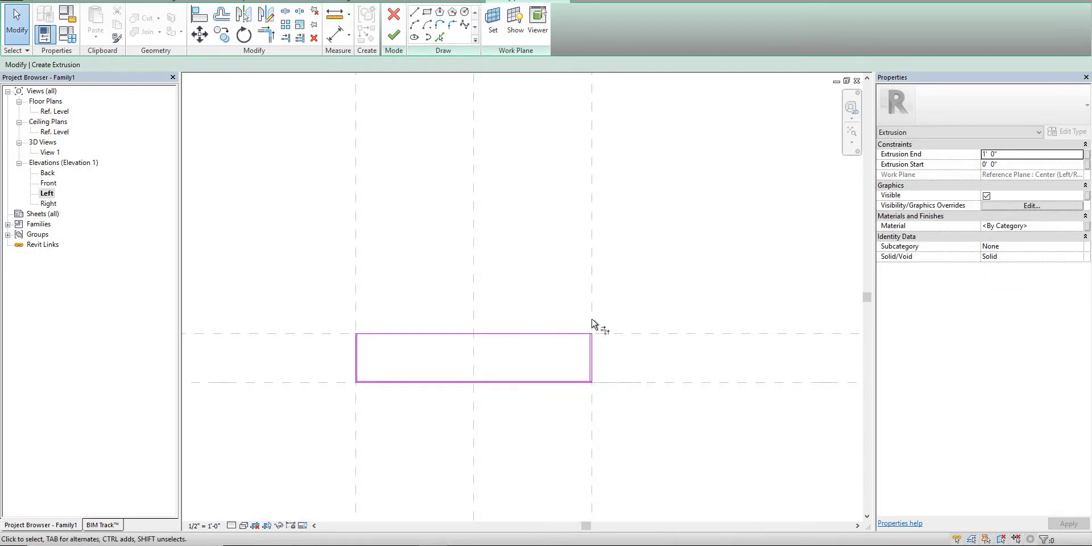
Trim/extend the sketch lines to corners, cleaning up the U-shaped channel outline.
{"action": "key", "text": "t"}
{"action": "key", "text": "r"}
{"action": "scroll", "coordinate": [591, 341], "scroll_direction": "up", "scroll_amount": 2}
{"action": "scroll", "coordinate": [605, 327], "scroll_direction": "up", "scroll_amount": 2}
{"action": "scroll", "coordinate": [504, 329], "scroll_direction": "down", "scroll_amount": 1}
{"action": "scroll", "coordinate": [385, 323], "scroll_direction": "up", "scroll_amount": 2}
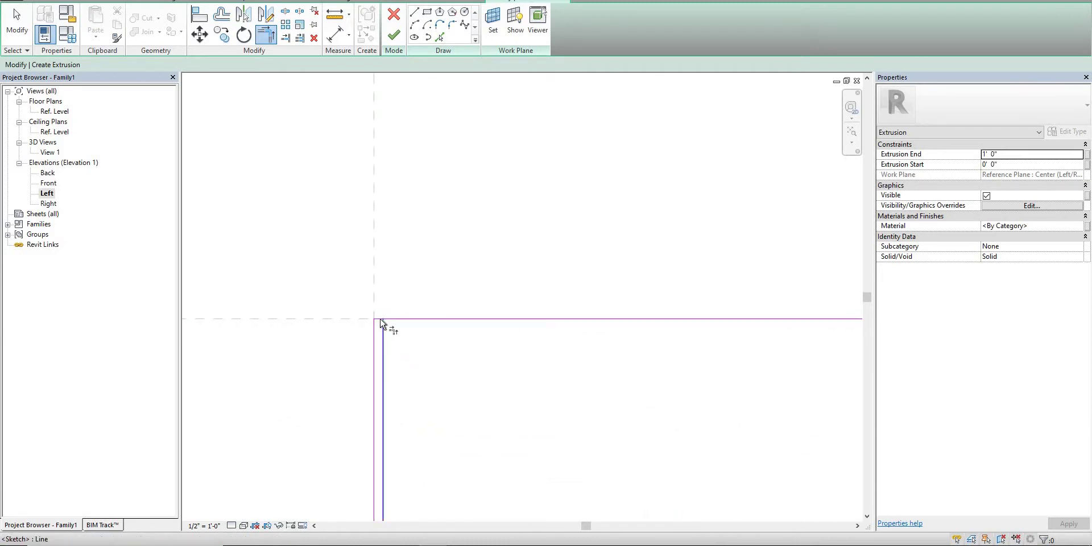
{"action": "scroll", "coordinate": [391, 324], "scroll_direction": "down", "scroll_amount": 2}
{"action": "middle_click_drag", "start_coordinate": [408, 336], "coordinate": [413, 259]}
{"action": "left_click", "coordinate": [384, 359]}
{"action": "left_click", "coordinate": [648, 364]}
{"action": "scroll", "coordinate": [351, 358], "scroll_direction": "right", "scroll_amount": 5, "text": "shift"}
{"action": "scroll", "coordinate": [627, 363], "scroll_direction": "up", "scroll_amount": 1}
{"action": "left_click", "coordinate": [633, 353]}
{"action": "key", "text": "Escape"}
{"action": "scroll", "coordinate": [580, 308], "scroll_direction": "down", "scroll_amount": 2}
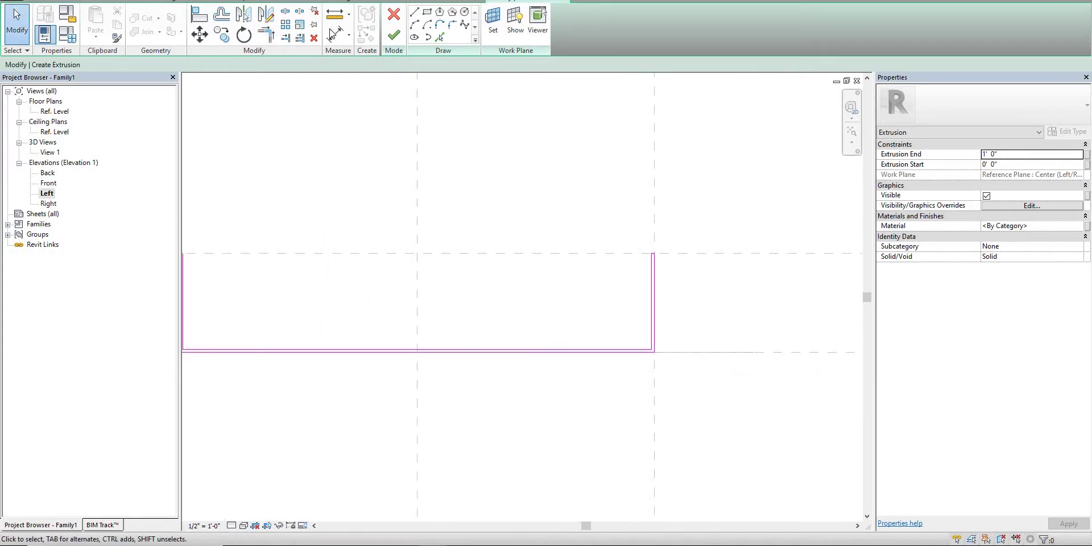
Add an aligned dimension across the channel's bottom wall thickness.
{"action": "left_click", "coordinate": [335, 36]}
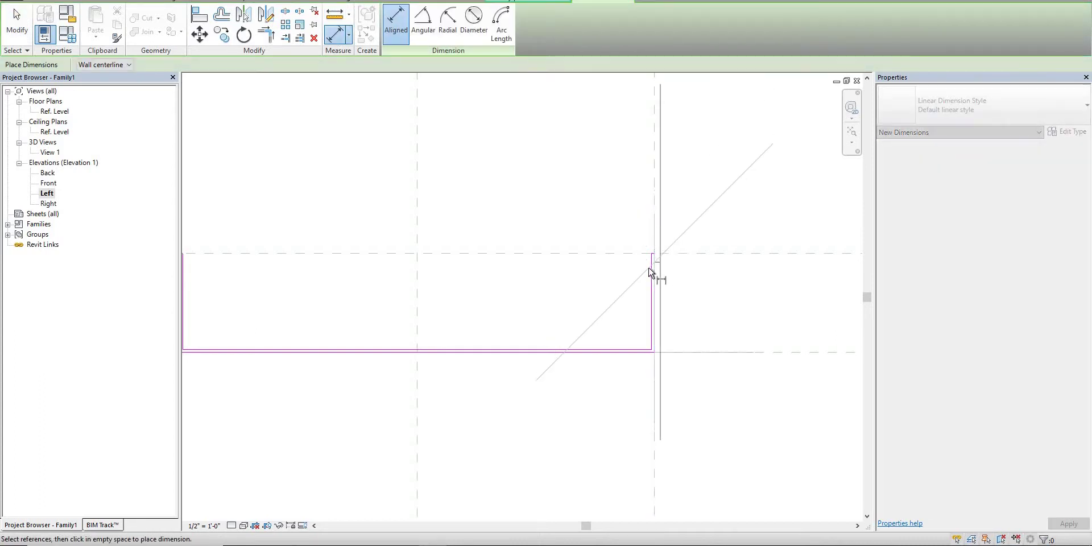
{"action": "scroll", "coordinate": [614, 227], "scroll_direction": "down", "scroll_amount": 5}
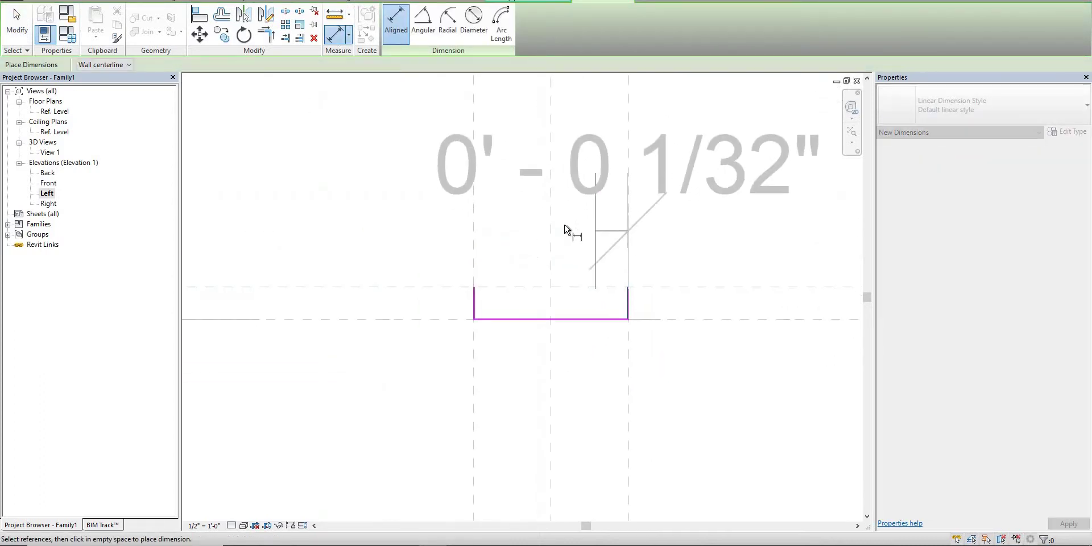
{"action": "scroll", "coordinate": [470, 278], "scroll_direction": "up", "scroll_amount": 5}
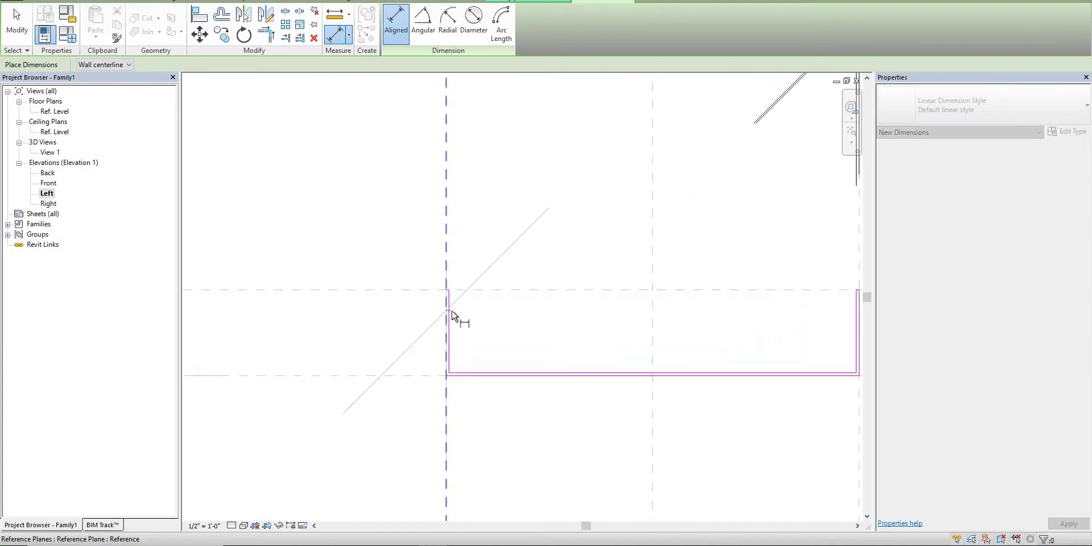
{"action": "scroll", "coordinate": [532, 236], "scroll_direction": "down", "scroll_amount": 5}
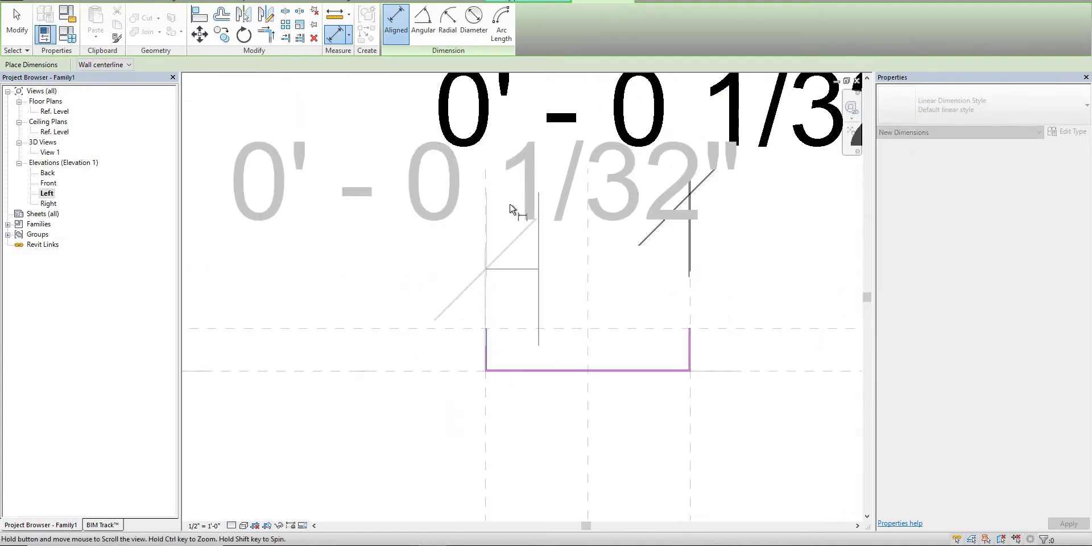
{"action": "middle_click_drag", "start_coordinate": [533, 159], "coordinate": [565, 287]}
{"action": "scroll", "coordinate": [441, 294], "scroll_direction": "up", "scroll_amount": 1}
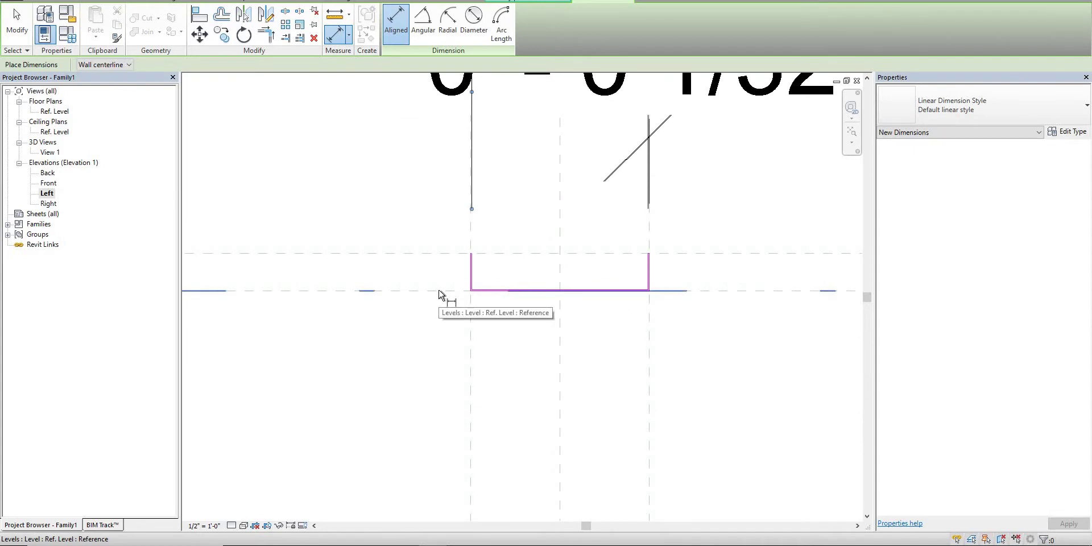
{"action": "scroll", "coordinate": [515, 292], "scroll_direction": "up", "scroll_amount": 4}
{"action": "scroll", "coordinate": [515, 292], "scroll_direction": "up", "scroll_amount": 3}
{"action": "scroll", "coordinate": [646, 305], "scroll_direction": "down", "scroll_amount": 1}
{"action": "middle_click_drag", "start_coordinate": [646, 305], "coordinate": [477, 199]}
{"action": "scroll", "coordinate": [483, 191], "scroll_direction": "down", "scroll_amount": 5}
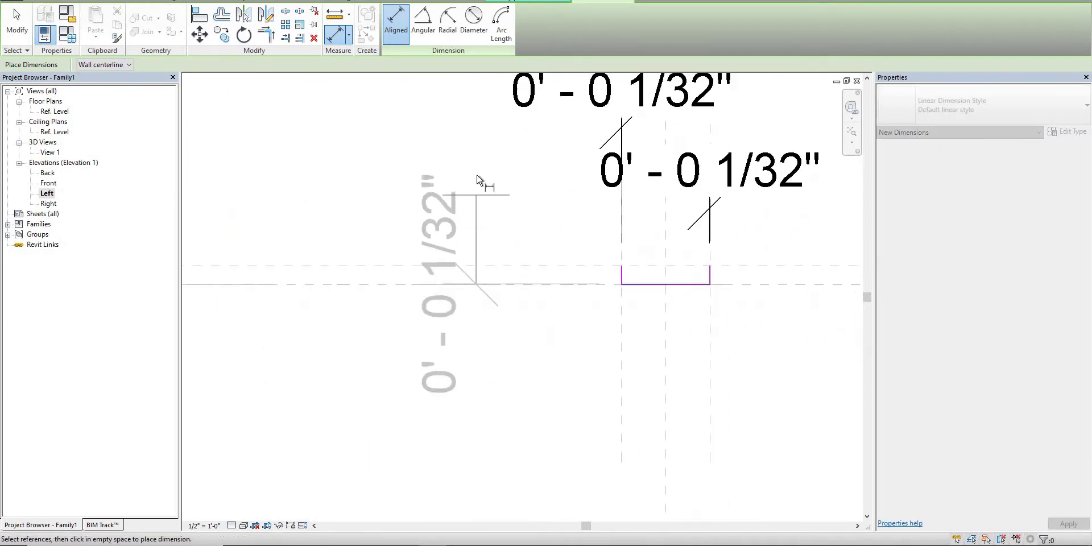
{"action": "scroll", "coordinate": [549, 273], "scroll_direction": "up", "scroll_amount": 2}
{"action": "scroll", "coordinate": [554, 266], "scroll_direction": "up", "scroll_amount": 6}
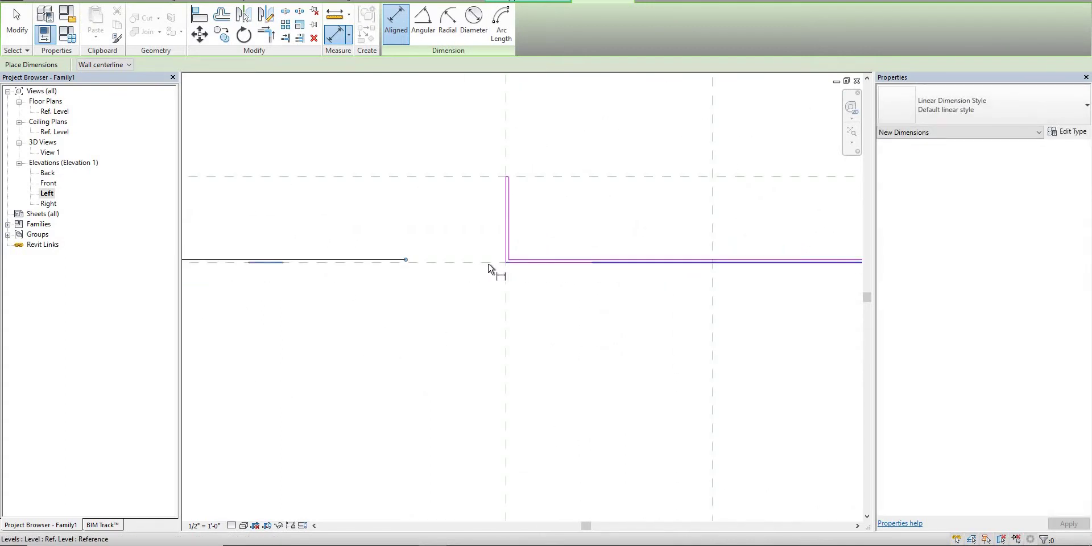
{"action": "scroll", "coordinate": [514, 259], "scroll_direction": "down", "scroll_amount": 2}
{"action": "left_click", "coordinate": [520, 262]}
{"action": "scroll", "coordinate": [393, 239], "scroll_direction": "down", "scroll_amount": 2}
{"action": "left_click", "coordinate": [413, 274]}
{"action": "scroll", "coordinate": [373, 268], "scroll_direction": "down", "scroll_amount": 3}
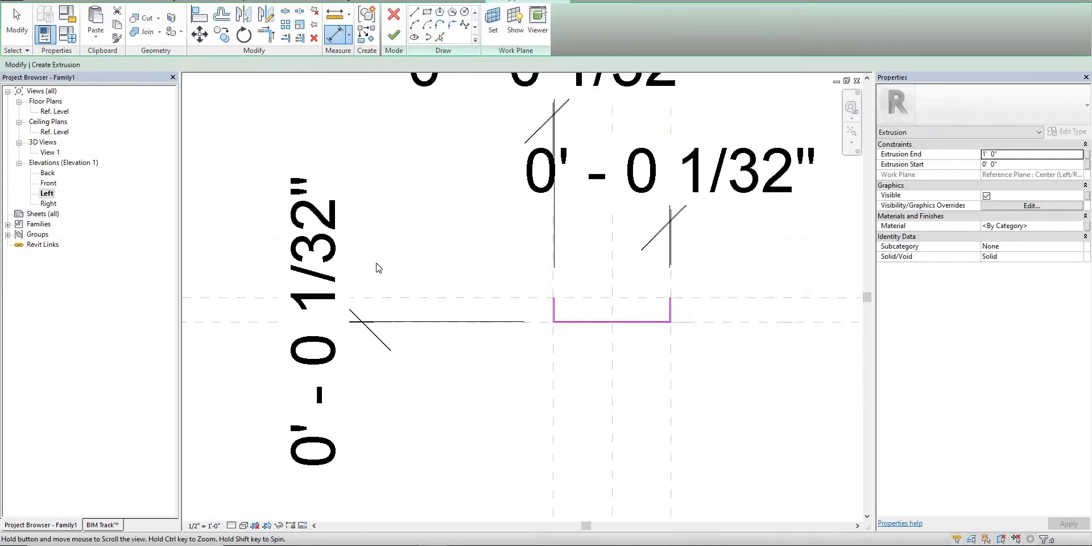
{"action": "key", "text": "Escape"}
{"action": "key", "text": "Escape"}
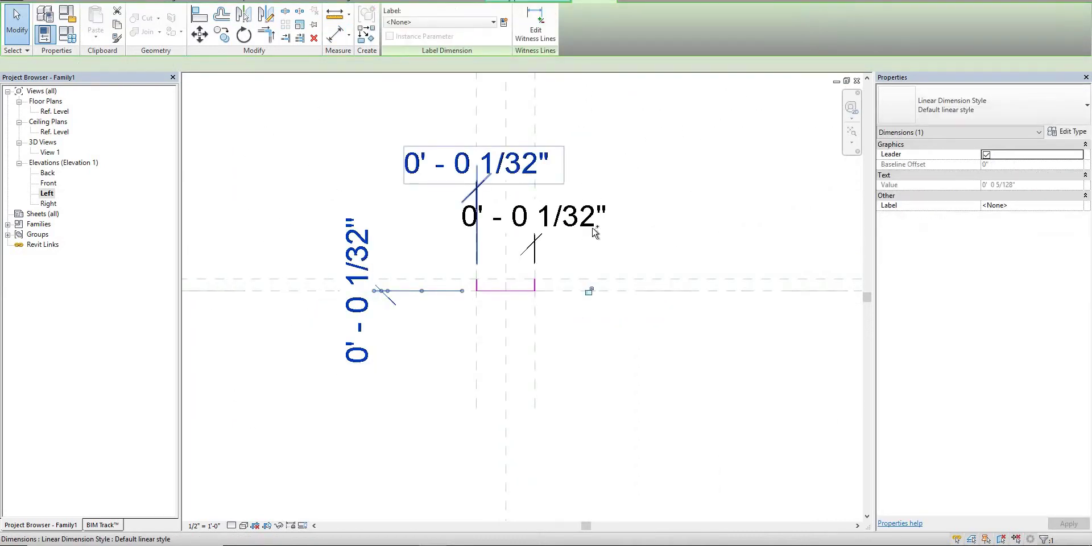
Label the three thickness dimensions with a new Guage type parameter (0' - 0 1/32").
{"action": "left_click", "coordinate": [538, 199], "text": "ctrl"}
{"action": "left_click", "coordinate": [504, 24]}
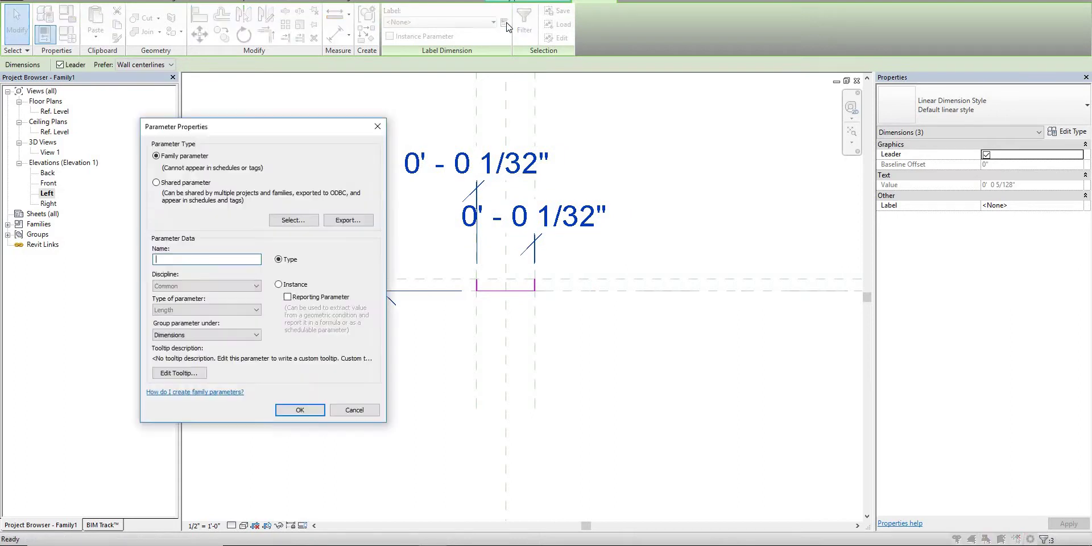
{"action": "type", "text": "Guage"}
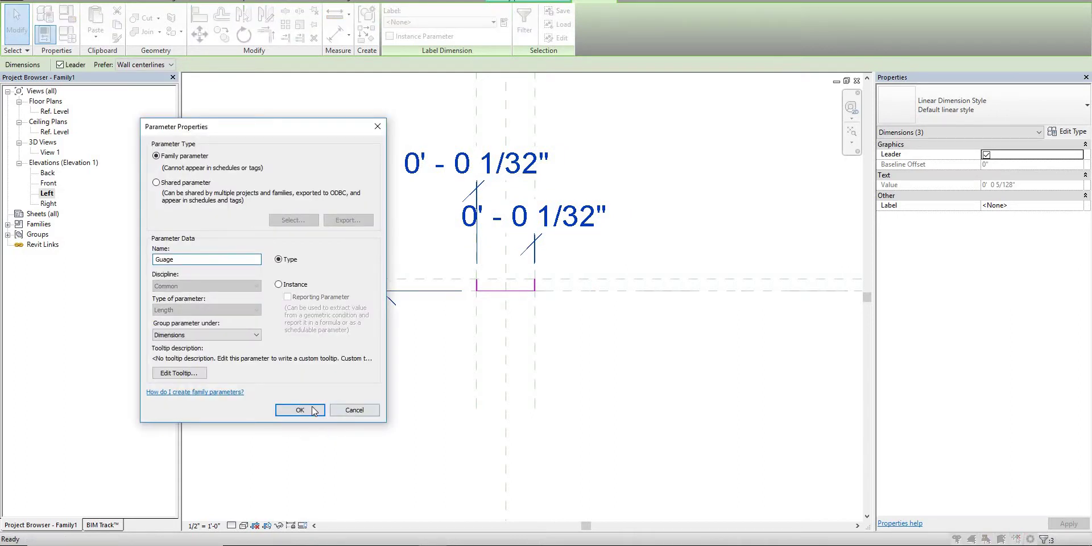
{"action": "key", "text": "Return"}
{"action": "key", "text": "Escape"}
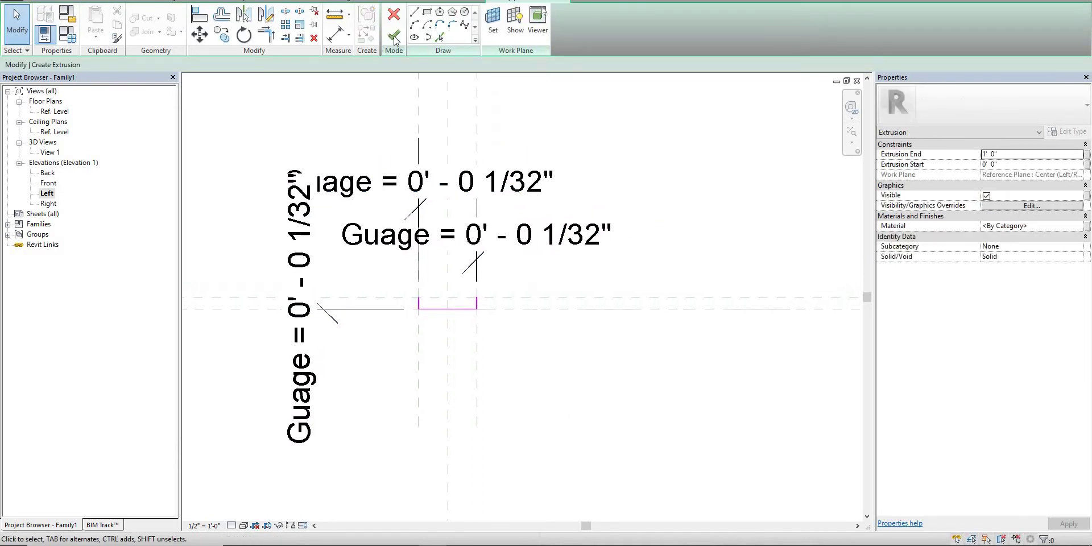
Finish the extrusion sketch and open the Ref. Level floor plan.
{"action": "left_click", "coordinate": [394, 38]}
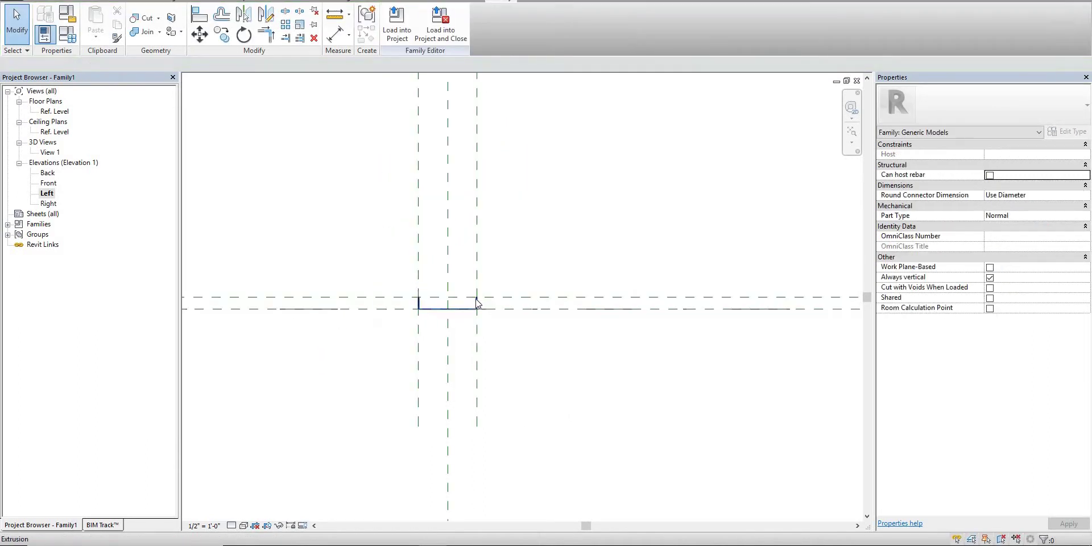
{"action": "scroll", "coordinate": [569, 276], "scroll_direction": "up", "scroll_amount": 2}
{"action": "scroll", "coordinate": [597, 239], "scroll_direction": "up", "scroll_amount": 1}
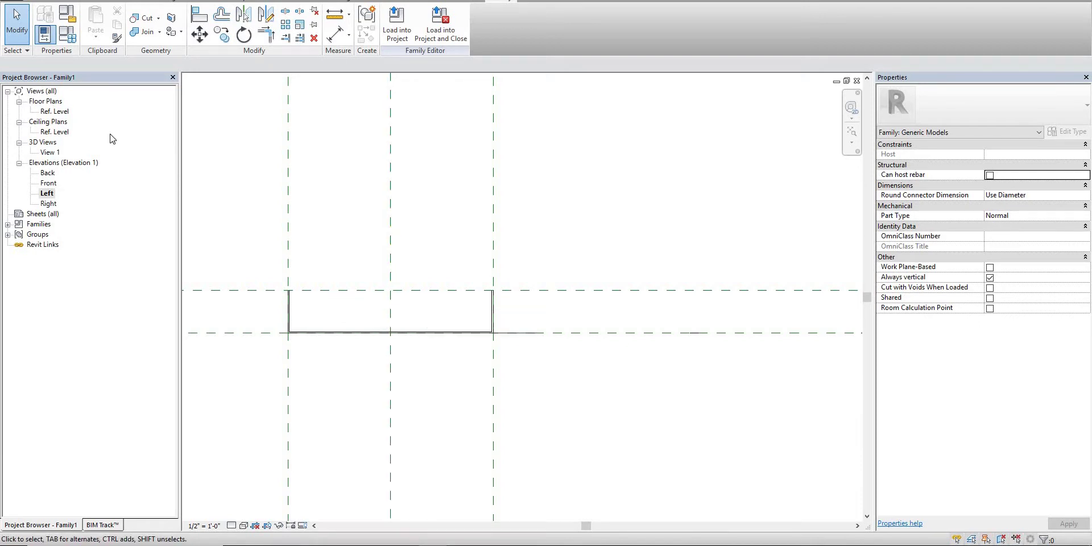
{"action": "double_click", "coordinate": [53, 112]}
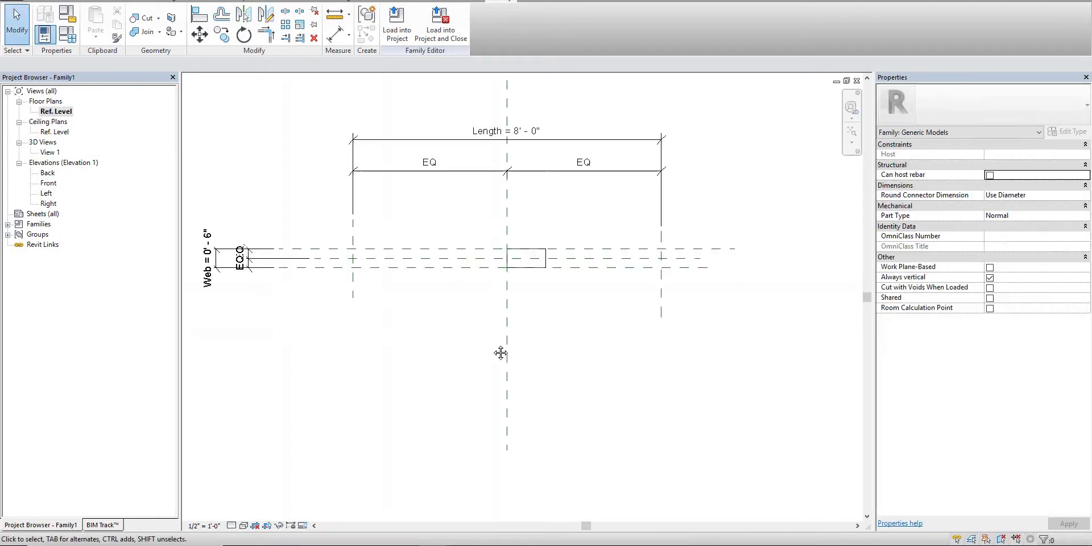
{"action": "scroll", "coordinate": [479, 277], "scroll_direction": "up", "scroll_amount": 2}
Stretch the extrusion's right and left ends onto the end reference planes to span 8'-0".
{"action": "left_click", "coordinate": [479, 278]}
{"action": "left_click_drag", "start_coordinate": [483, 263], "coordinate": [726, 312]}
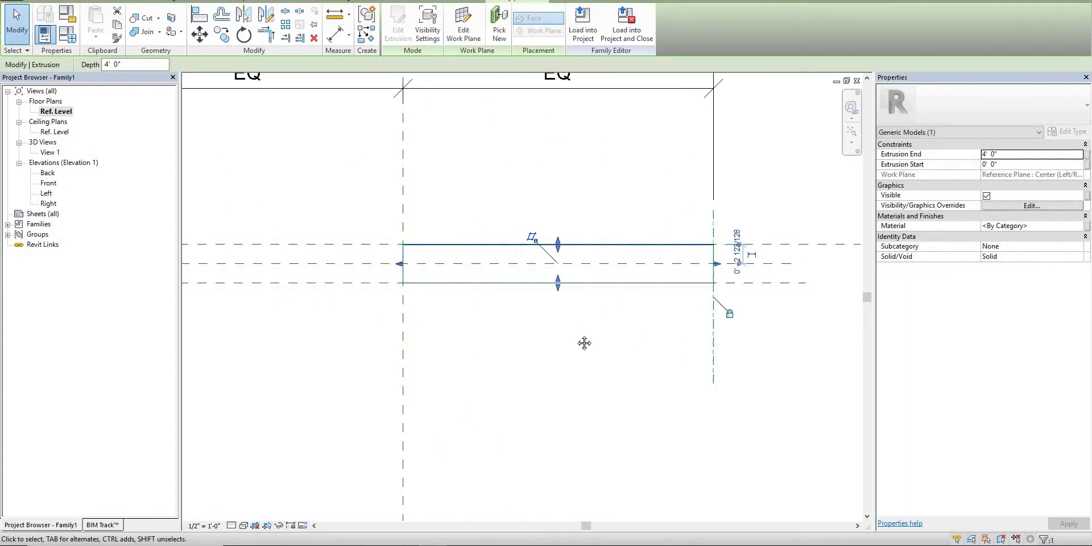
{"action": "middle_click_drag", "start_coordinate": [653, 274], "coordinate": [507, 266]}
{"action": "left_click_drag", "start_coordinate": [563, 255], "coordinate": [255, 256]}
{"action": "scroll", "coordinate": [333, 223], "scroll_direction": "down", "scroll_amount": 4}
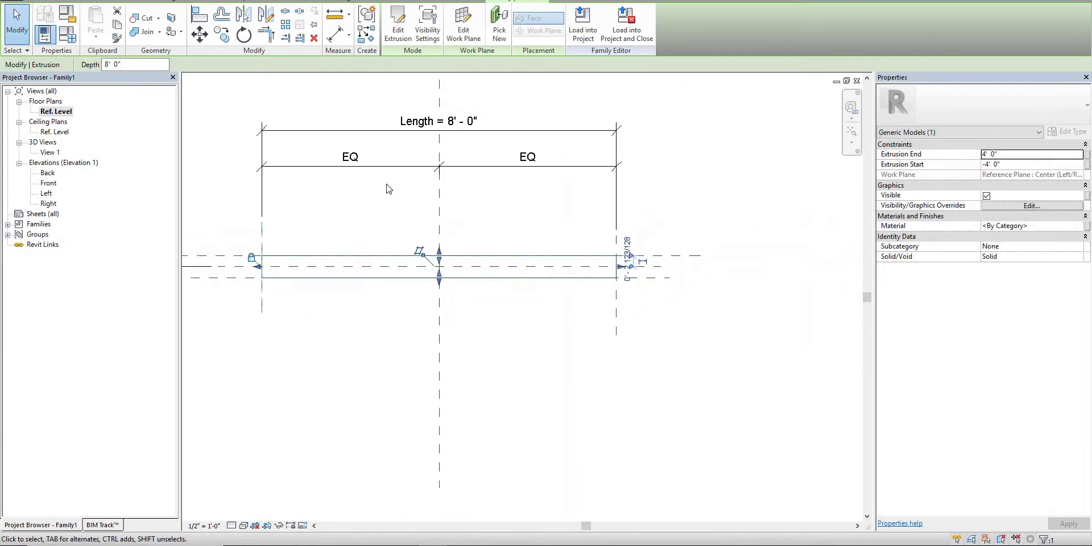
{"action": "key", "text": "Escape"}
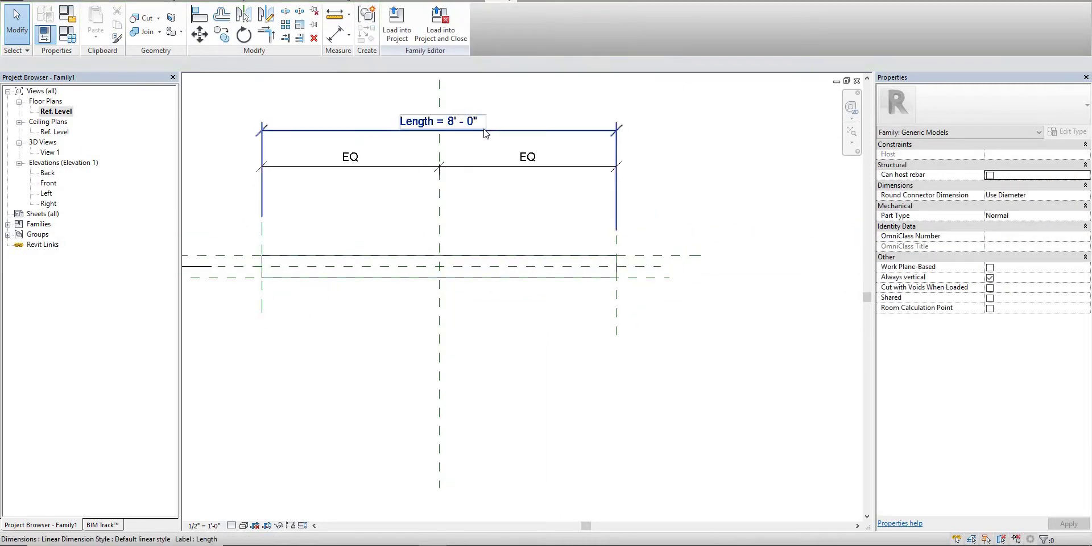
In Family Types, change the Length parameter to an instance parameter.
{"action": "left_click", "coordinate": [67, 34]}
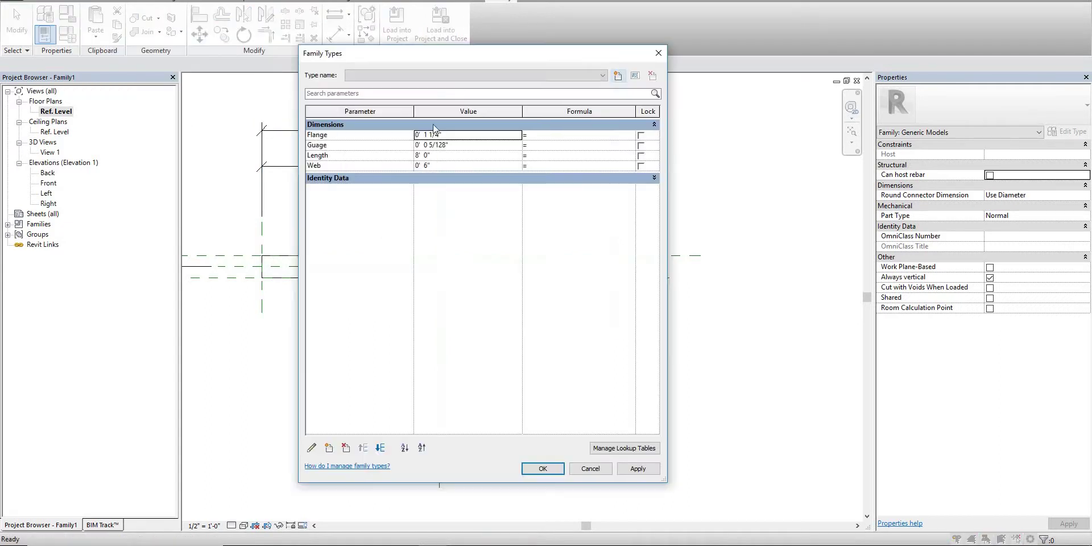
{"action": "mouse_move", "coordinate": [473, 53]}
{"action": "left_mouse_down"}
{"action": "mouse_move", "coordinate": [218, 56]}
{"action": "mouse_move", "coordinate": [806, 54]}
{"action": "mouse_move", "coordinate": [796, 58]}
{"action": "left_mouse_up"}
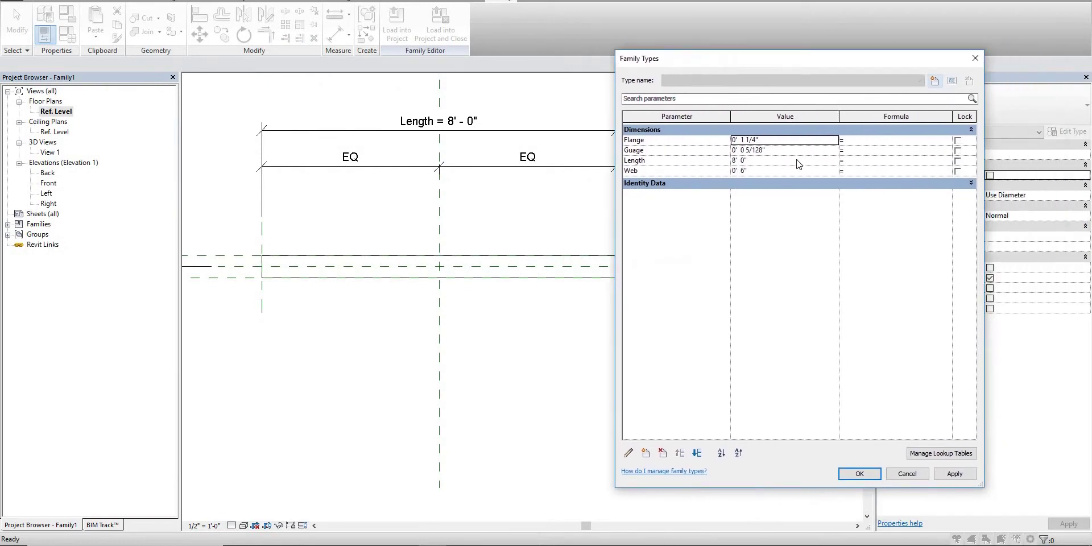
{"action": "left_click", "coordinate": [677, 162]}
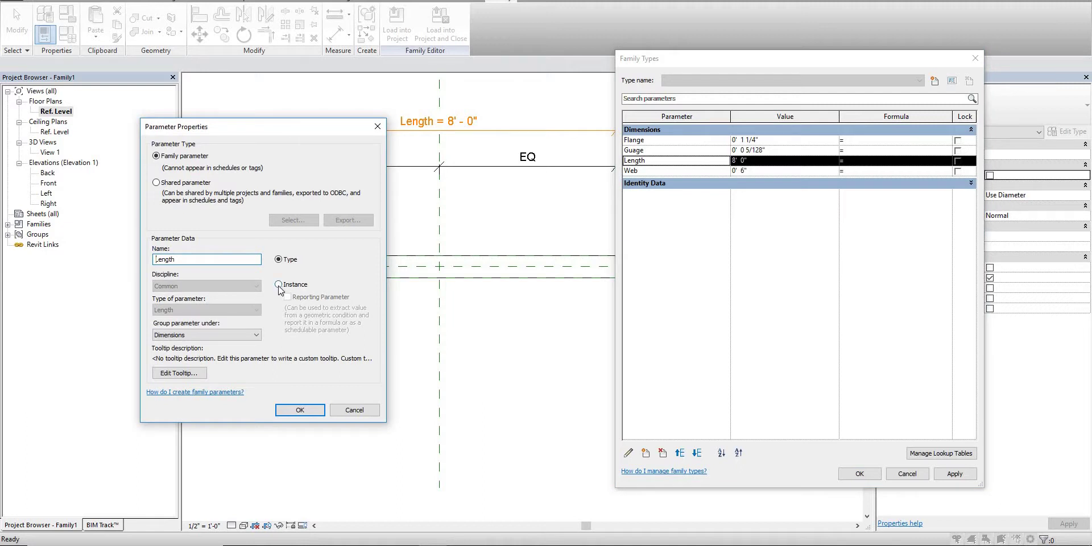
{"action": "left_click", "coordinate": [281, 286]}
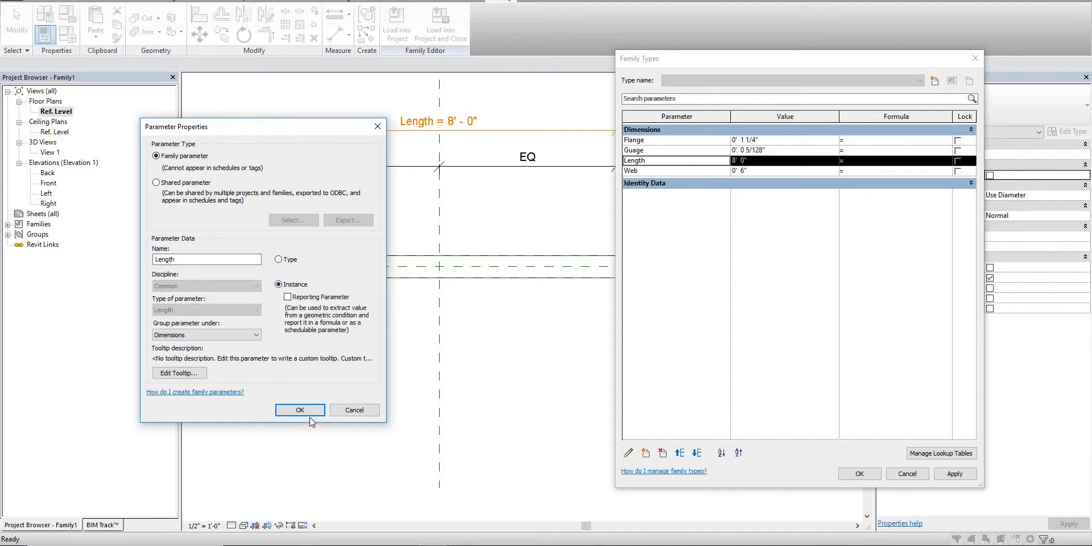
{"action": "left_click", "coordinate": [299, 410]}
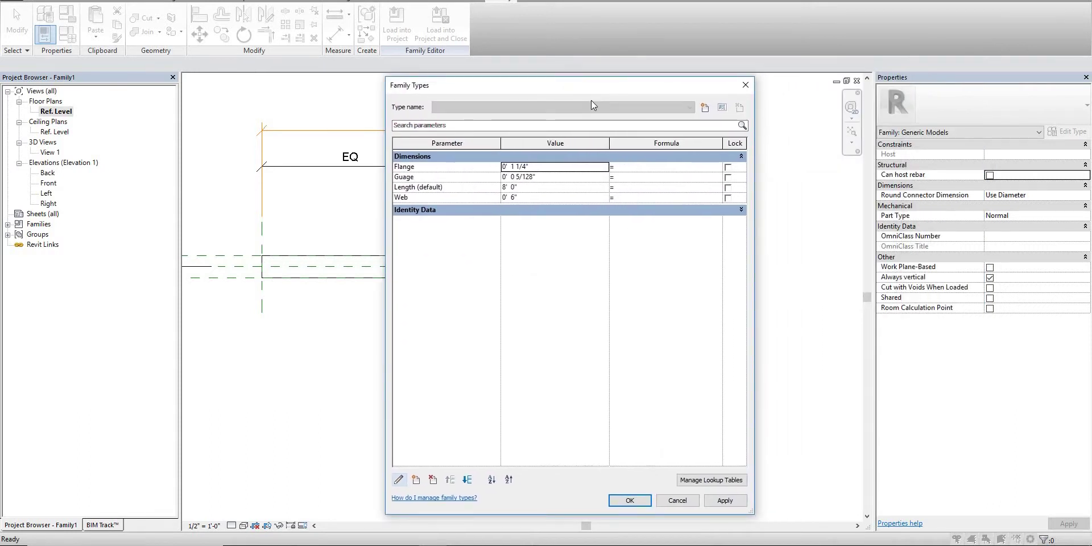
Create the 6" x 1 1/4", 3 5/8" x 1 1/4" and 2 1/2" x 1 1/4" Track types.
{"action": "left_click", "coordinate": [705, 110]}
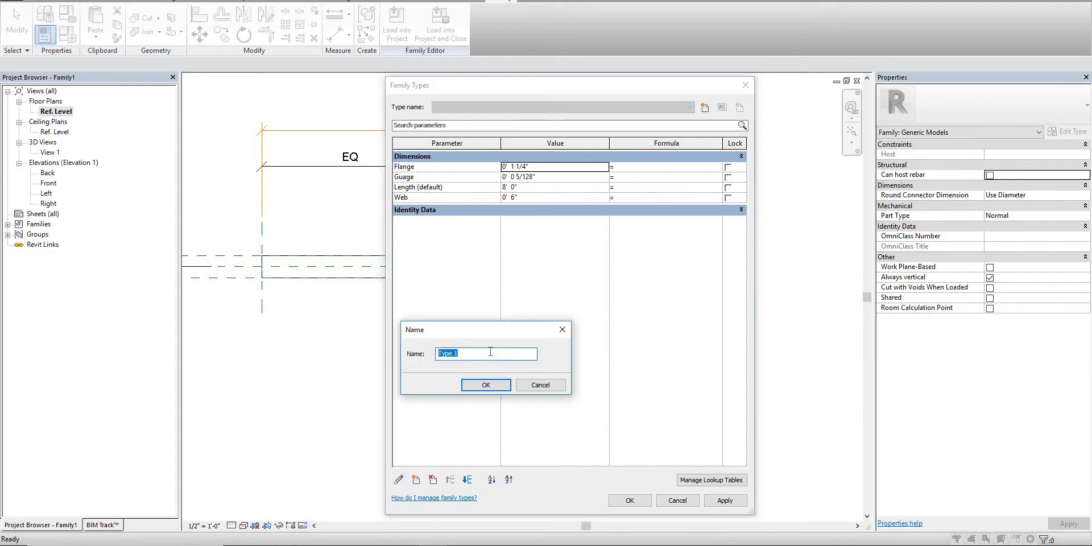
{"action": "type", "text": "6\" x 1 1/4\" Track"}
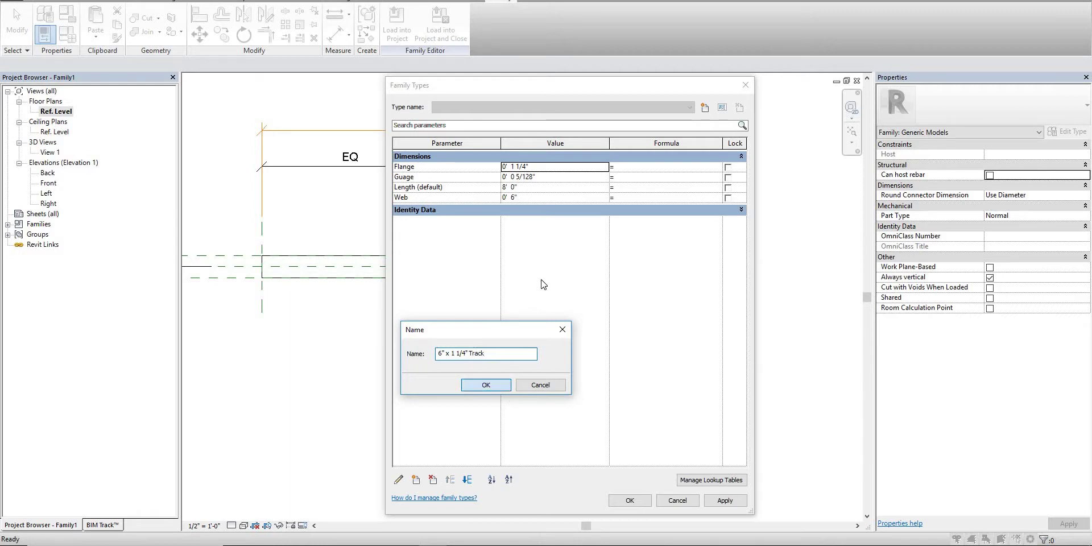
{"action": "left_click", "coordinate": [505, 386]}
{"action": "left_click", "coordinate": [705, 108]}
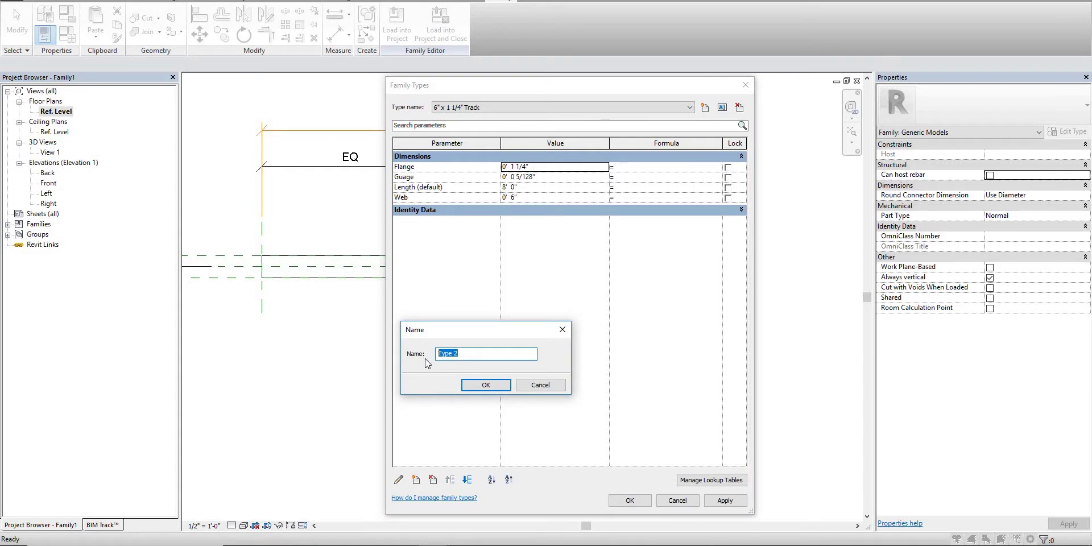
{"action": "type", "text": "3 5/8\" x 1 1/4\" Track"}
{"action": "left_click", "coordinate": [483, 385]}
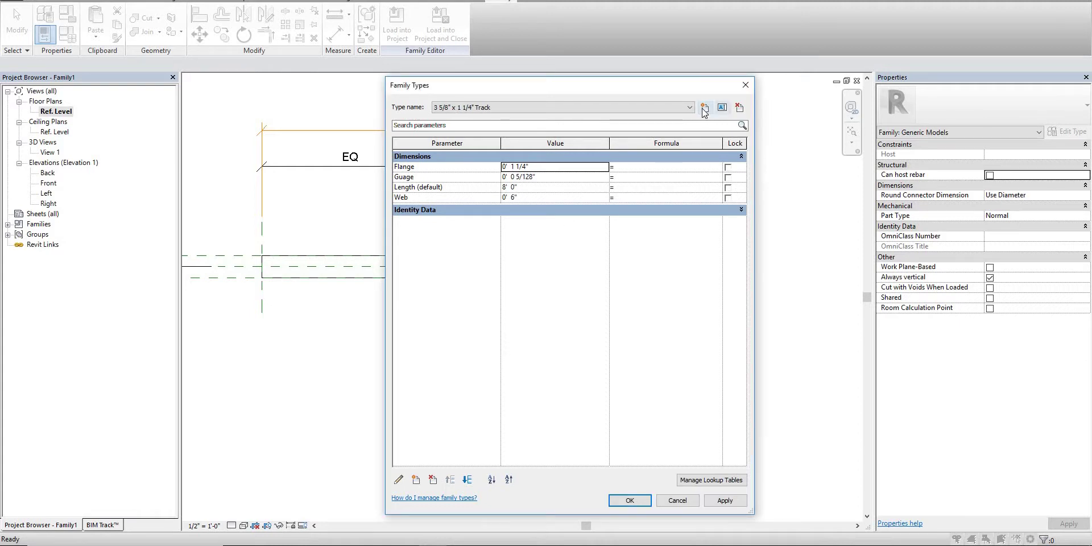
{"action": "left_click", "coordinate": [705, 108]}
{"action": "type", "text": "2 1/2\" x 1 1/4"}
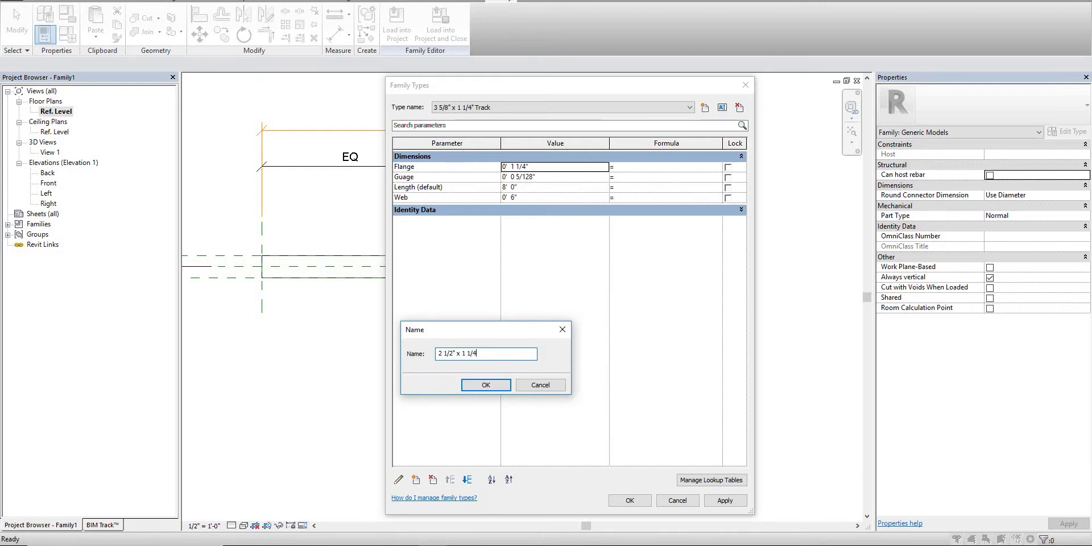
{"action": "type", "text": "ack"}
{"action": "left_click", "coordinate": [485, 389]}
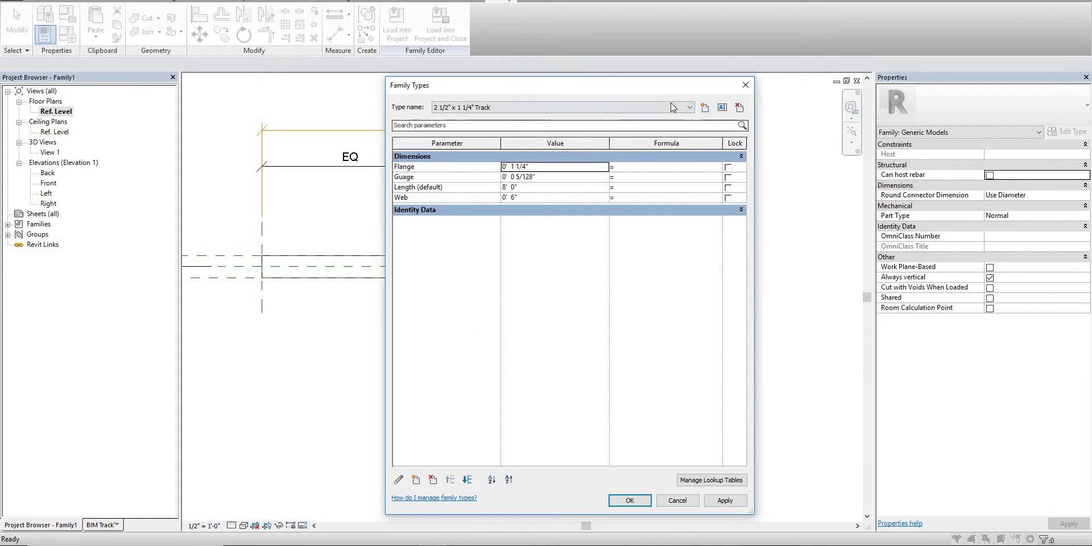
Make the 3 5/8" x 1 1/4" Track type the current type in Family Types.
{"action": "left_click", "coordinate": [689, 107]}
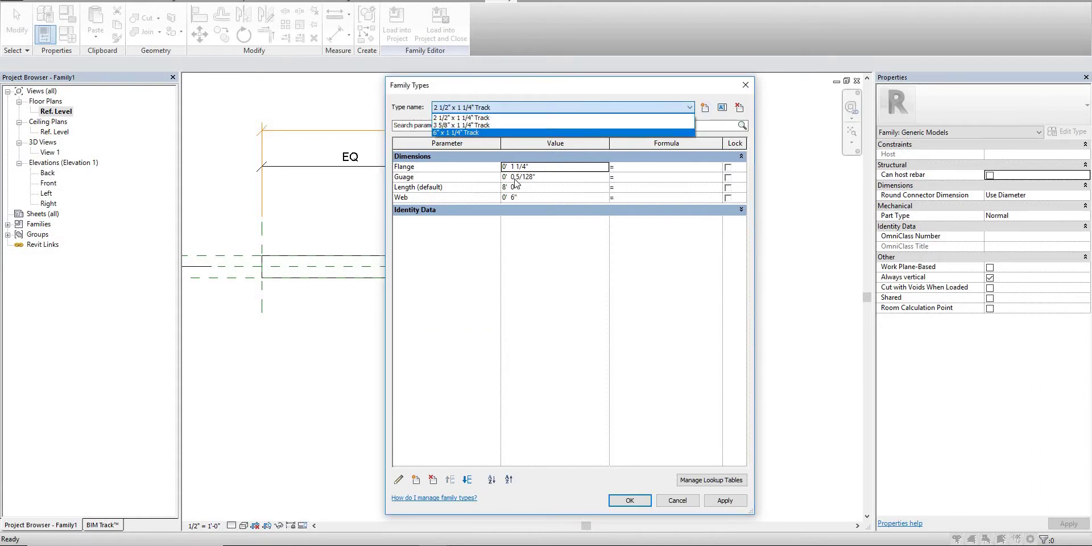
{"action": "left_click", "coordinate": [493, 107]}
{"action": "left_click", "coordinate": [493, 107]}
{"action": "left_click", "coordinate": [462, 124]}
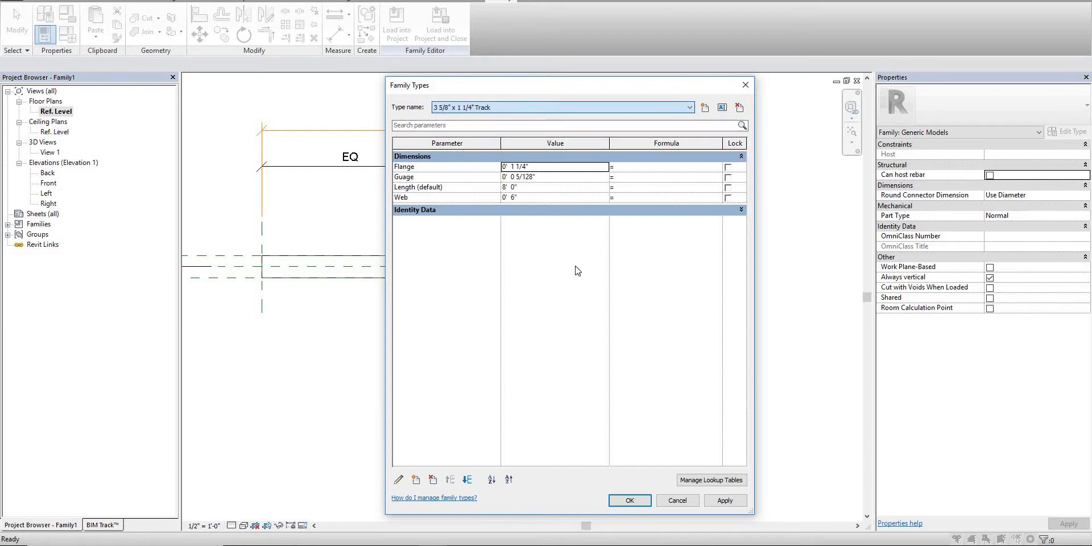
Set the 3 5/8" x 1 1/4" Track type's Web to 3.625.
{"action": "left_click", "coordinate": [531, 197]}
{"action": "type", "text": "3.625"}
{"action": "key", "text": "Tab"}
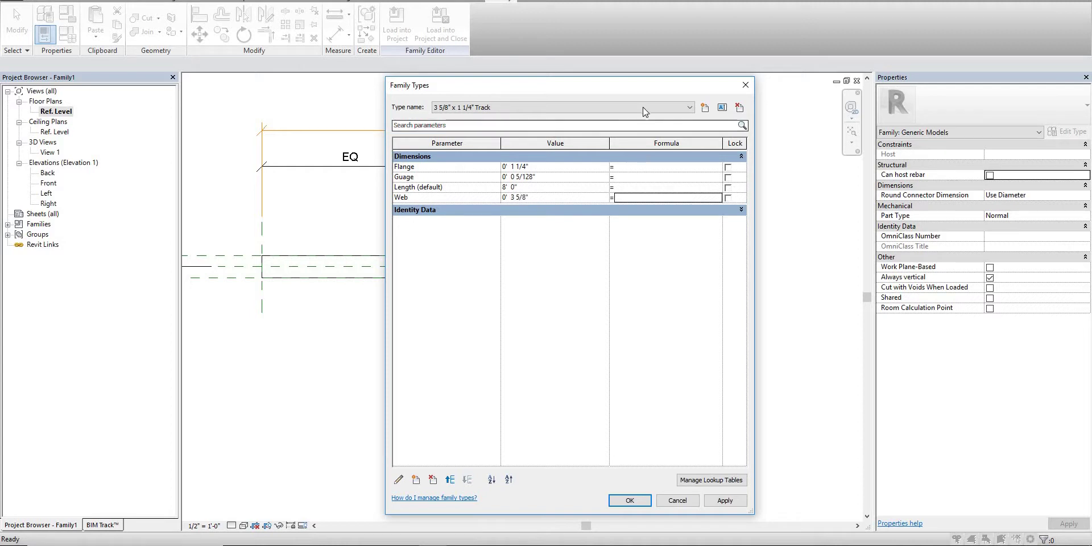
Set the 2 1/2" x 1 1/4" Track type's Web to 2.5.
{"action": "left_click", "coordinate": [626, 107]}
{"action": "left_click", "coordinate": [500, 116]}
{"action": "left_click", "coordinate": [543, 197]}
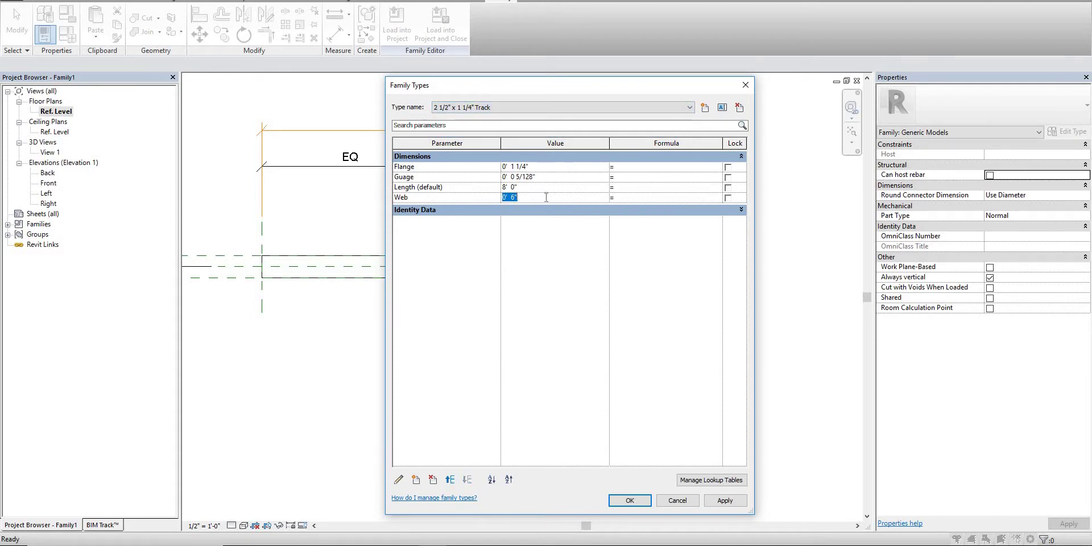
{"action": "type", "text": "2.5"}
{"action": "key", "text": "Tab"}
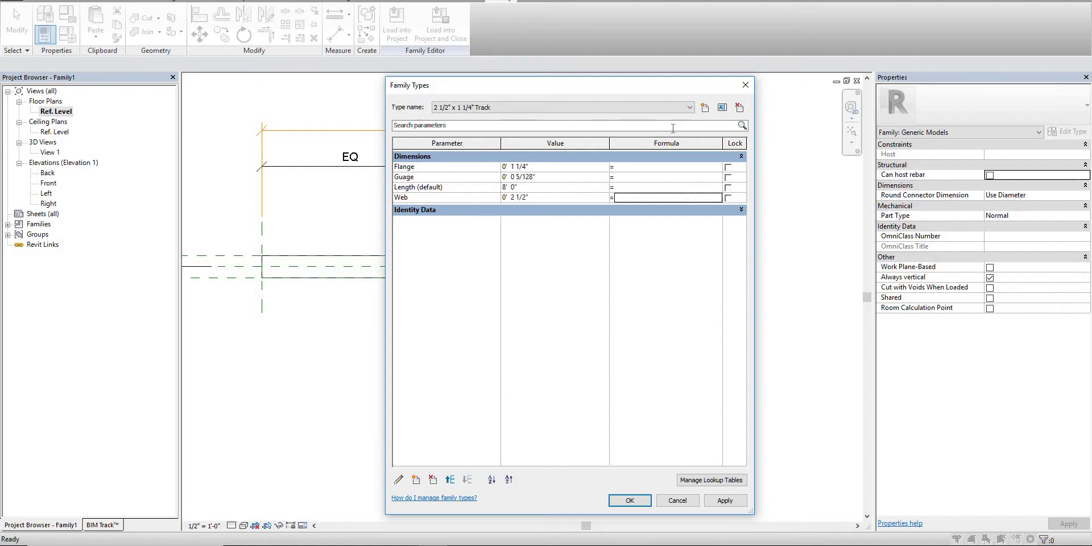
{"action": "left_click", "coordinate": [622, 106]}
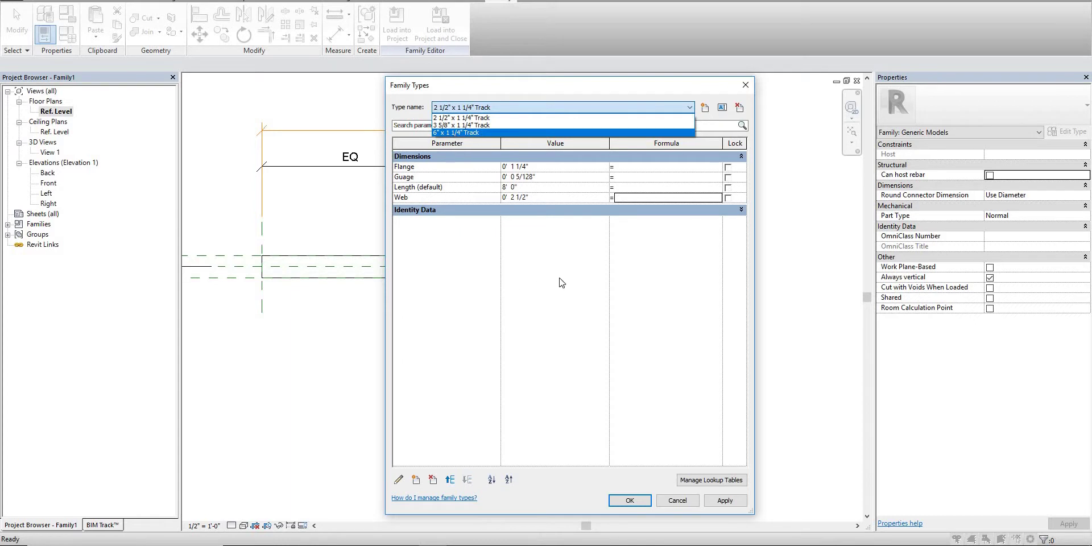
{"action": "left_click", "coordinate": [522, 273]}
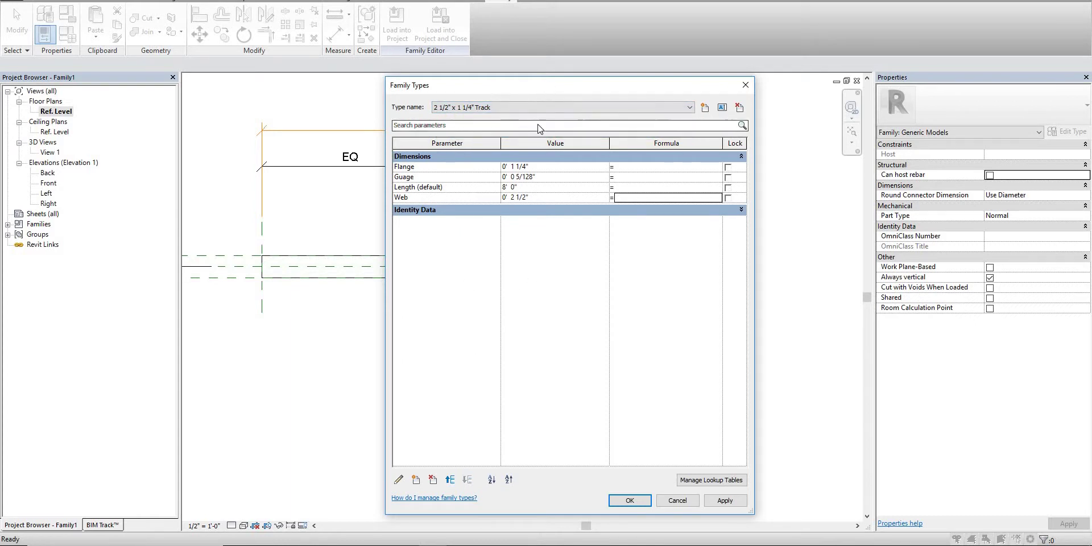
{"action": "left_click_drag", "start_coordinate": [549, 85], "coordinate": [497, 91]}
{"action": "left_click", "coordinate": [554, 114]}
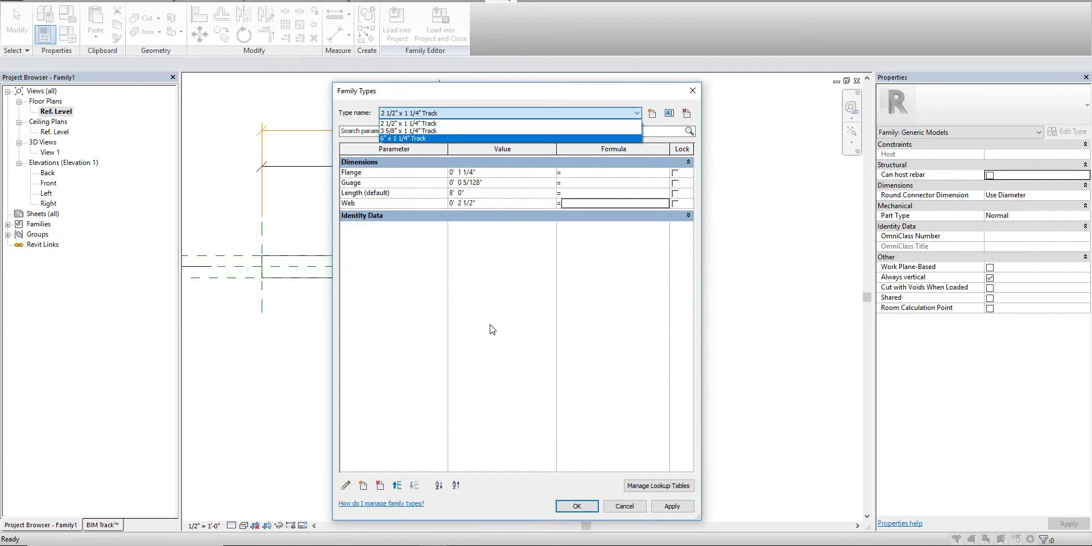
Add Cut Length from the Steel Parameters shared group as an instance parameter.
{"action": "key", "text": "Return"}
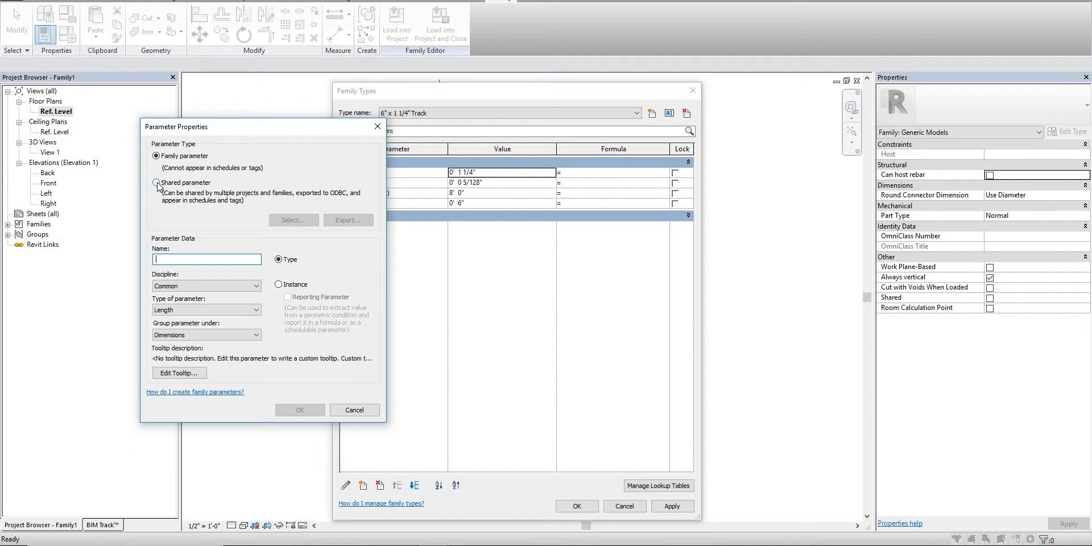
{"action": "left_click", "coordinate": [157, 183]}
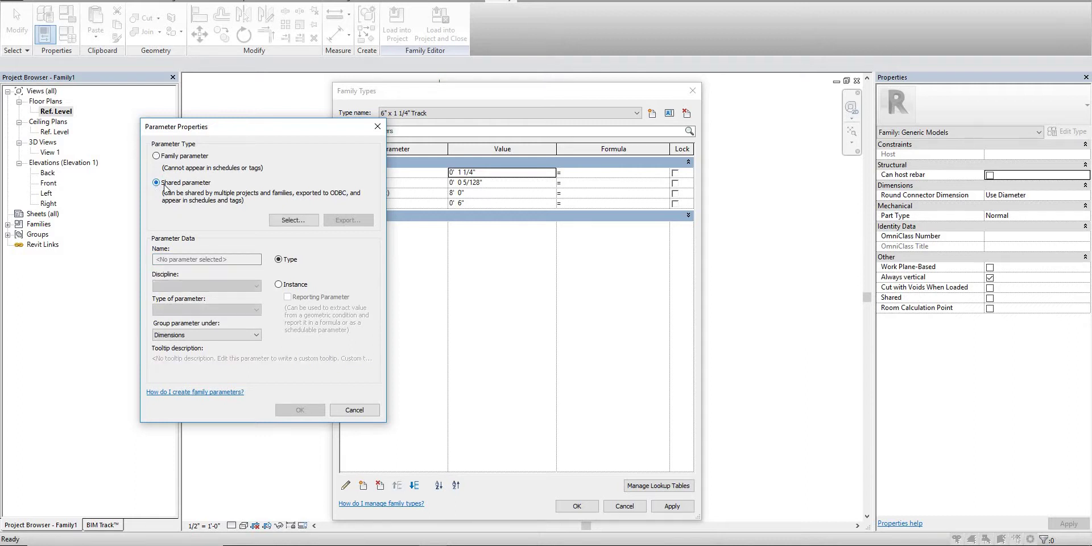
{"action": "left_click", "coordinate": [279, 219]}
{"action": "left_click", "coordinate": [279, 214]}
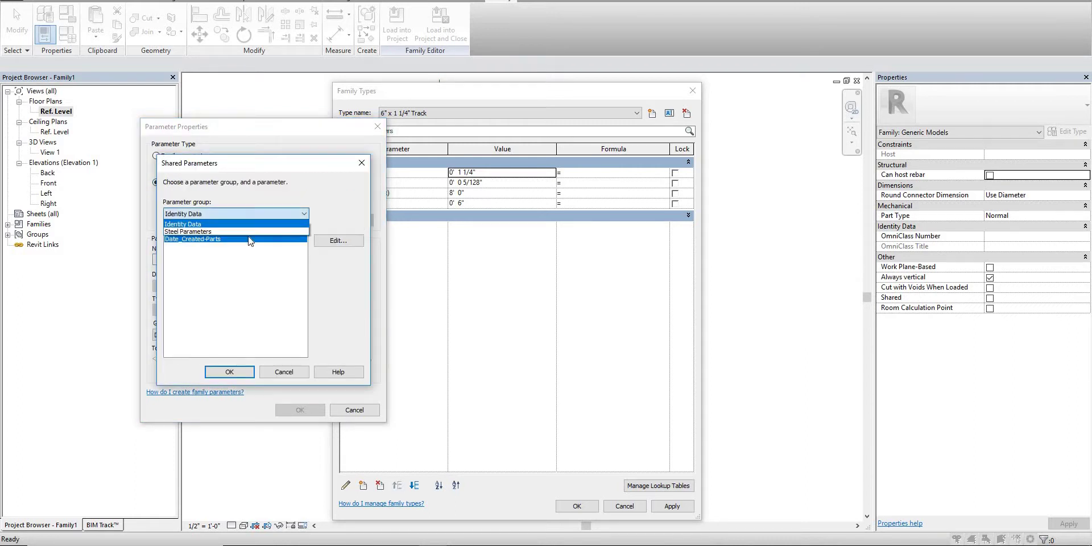
{"action": "left_click", "coordinate": [208, 231]}
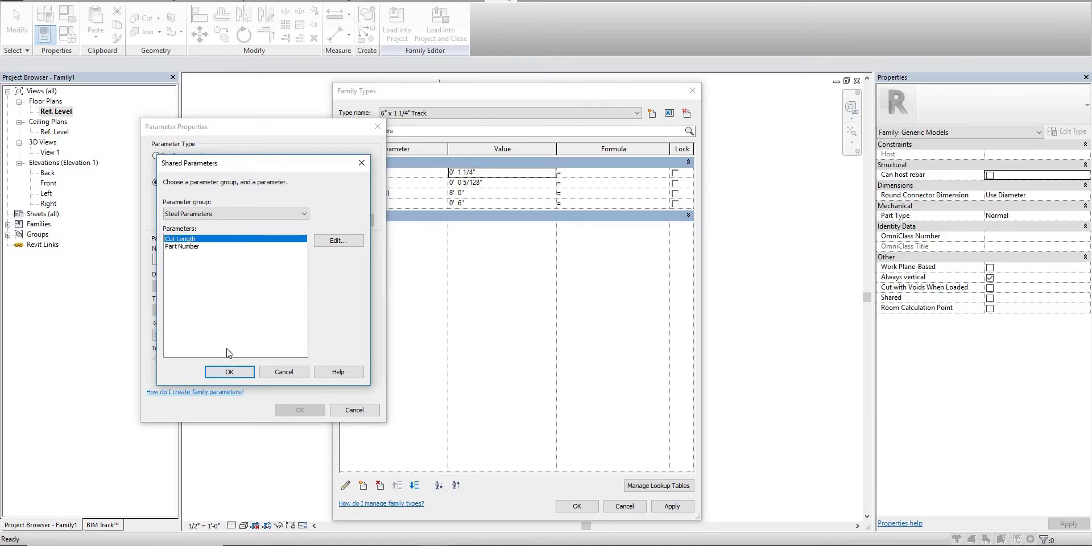
{"action": "key", "text": "Return"}
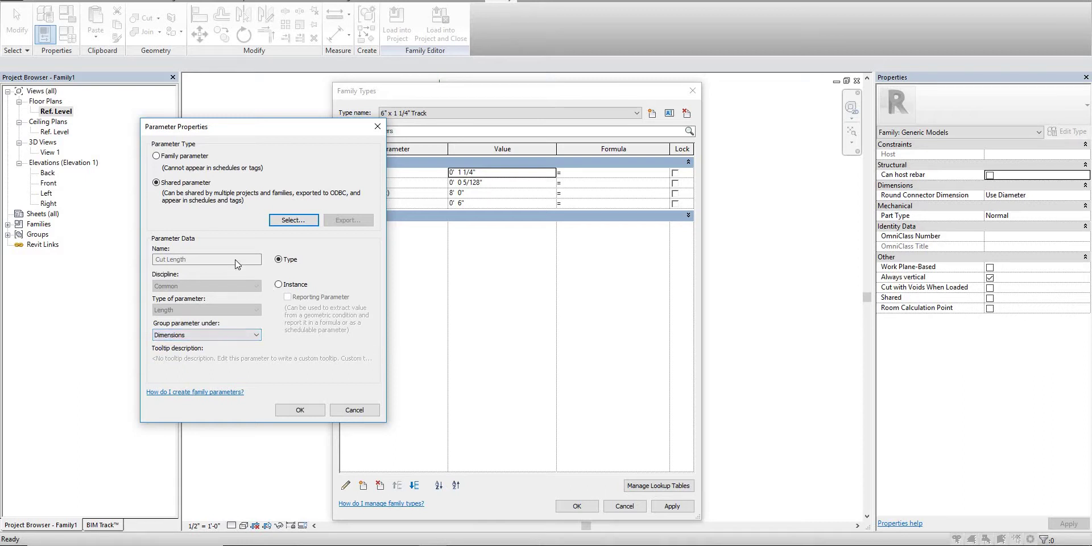
{"action": "left_click", "coordinate": [278, 285]}
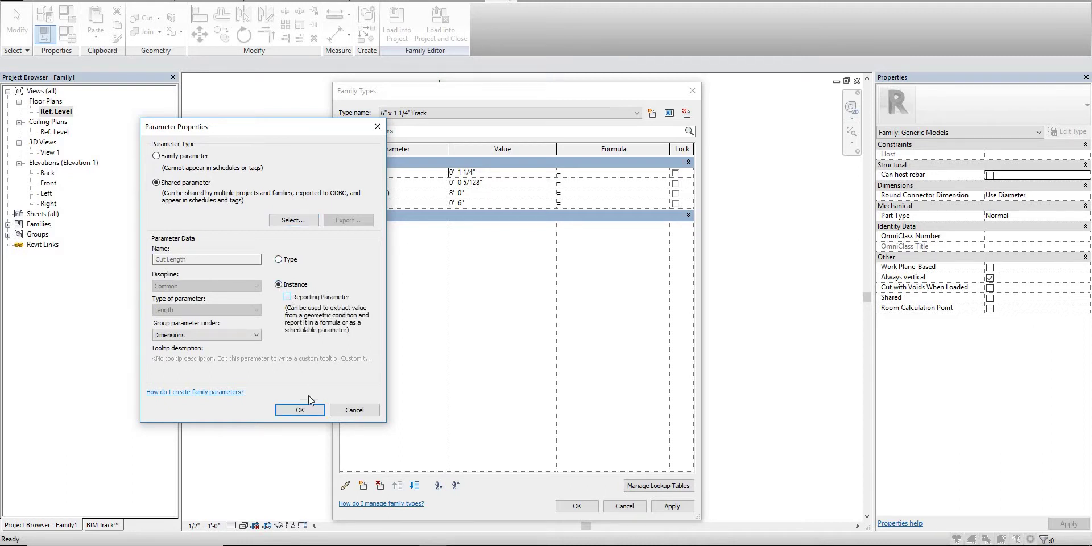
{"action": "left_click", "coordinate": [301, 410]}
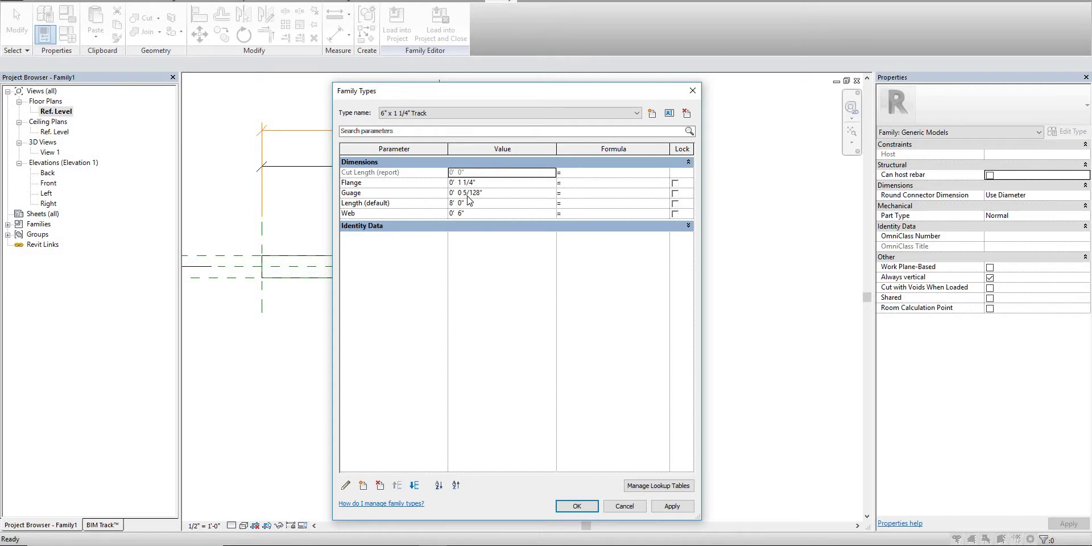
Place an overall 8'-0" aligned dimension between the track's end references, below the track.
{"action": "left_click", "coordinate": [578, 506]}
{"action": "left_click", "coordinate": [335, 35]}
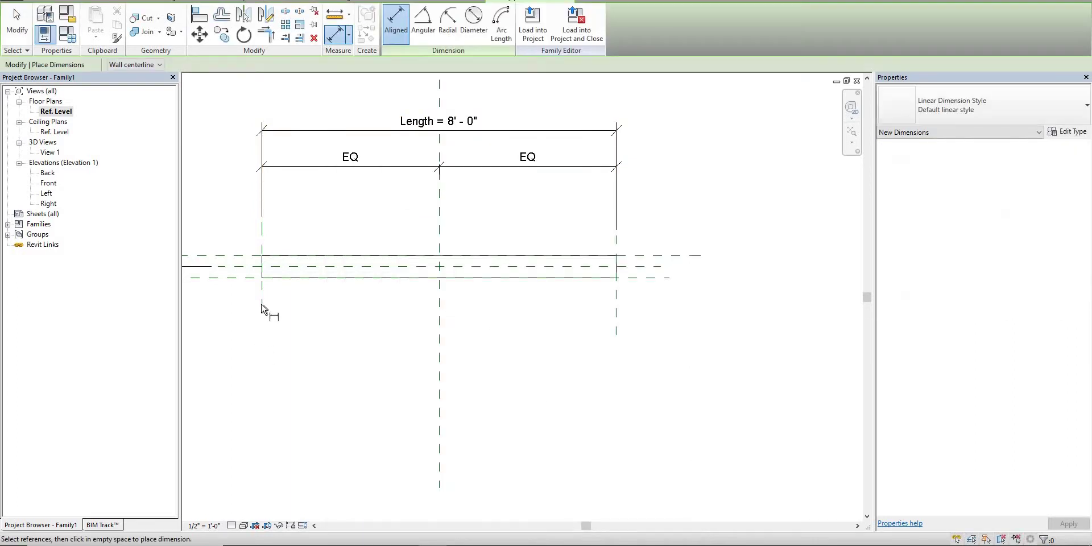
{"action": "left_click", "coordinate": [262, 310]}
{"action": "left_click", "coordinate": [620, 333]}
{"action": "left_click", "coordinate": [492, 356]}
{"action": "middle_click_drag", "start_coordinate": [492, 342], "coordinate": [474, 314]}
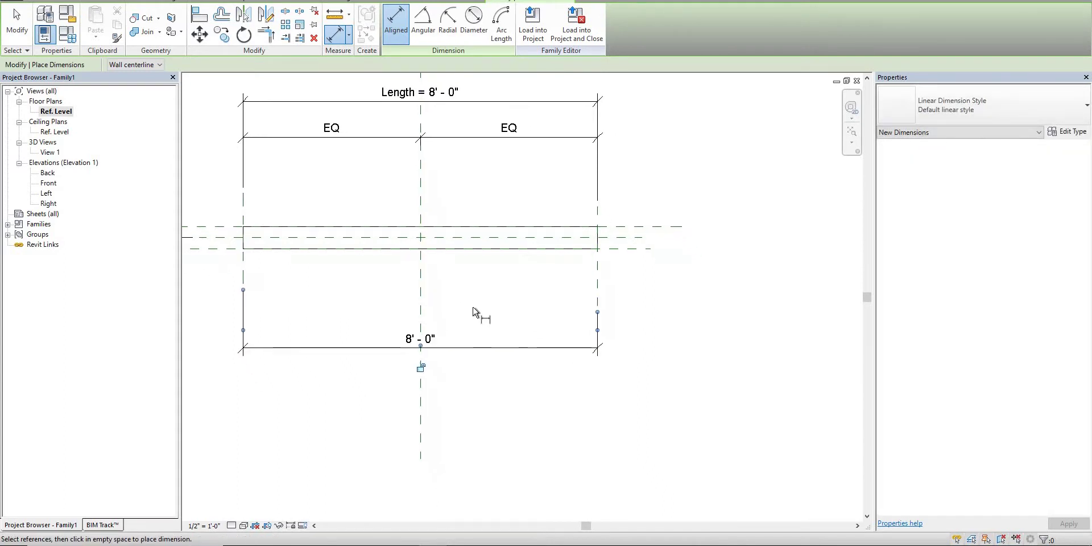
{"action": "key", "text": "Escape"}
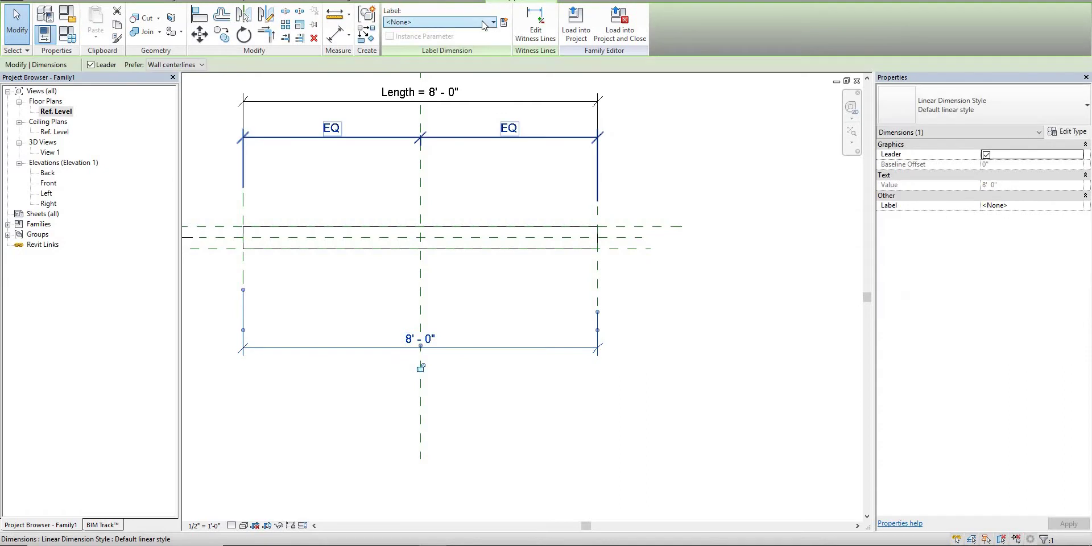
Label the overall dimension with Cut Length and reopen Family Types with the FT shortcut.
{"action": "left_click", "coordinate": [484, 23]}
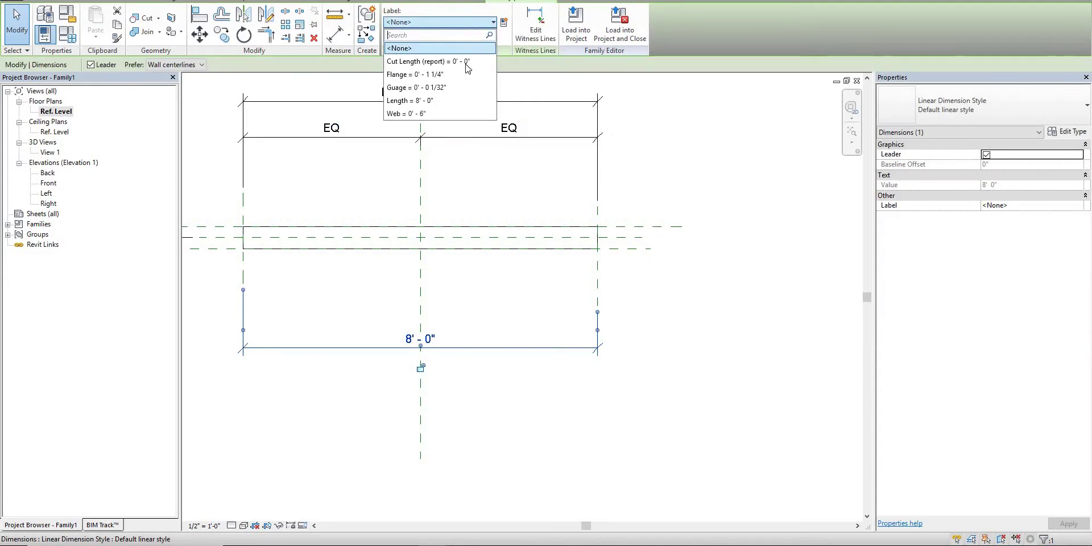
{"action": "left_click", "coordinate": [465, 63]}
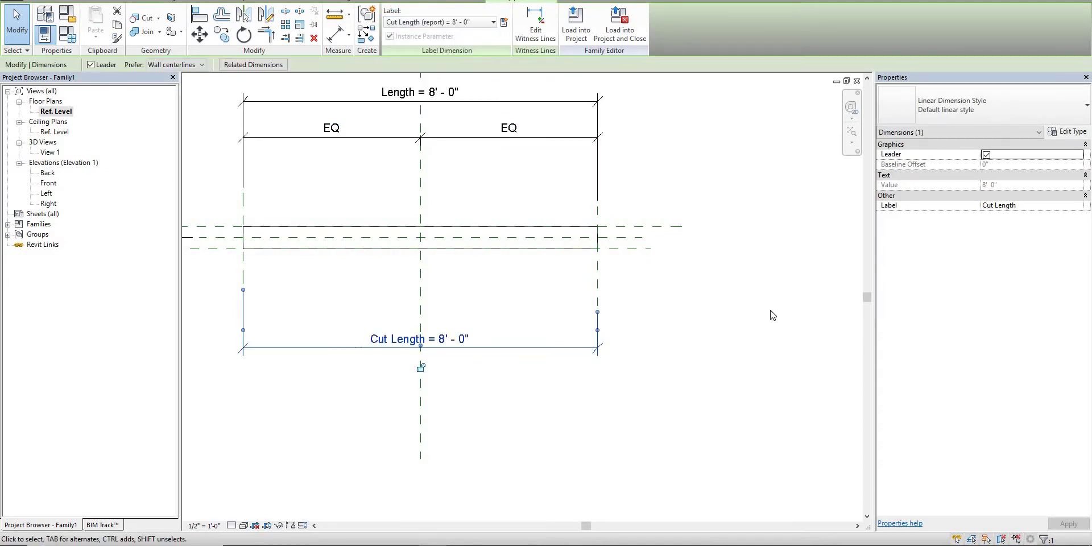
{"action": "left_click", "coordinate": [729, 294]}
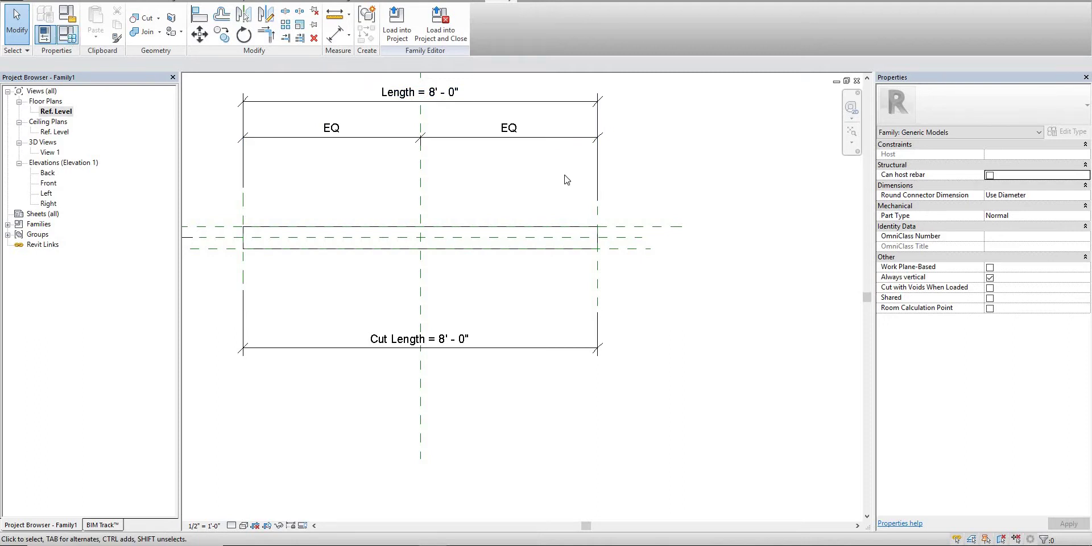
{"action": "key", "text": "f"}
{"action": "key", "text": "t"}
{"action": "left_click_drag", "start_coordinate": [512, 87], "coordinate": [685, 67]}
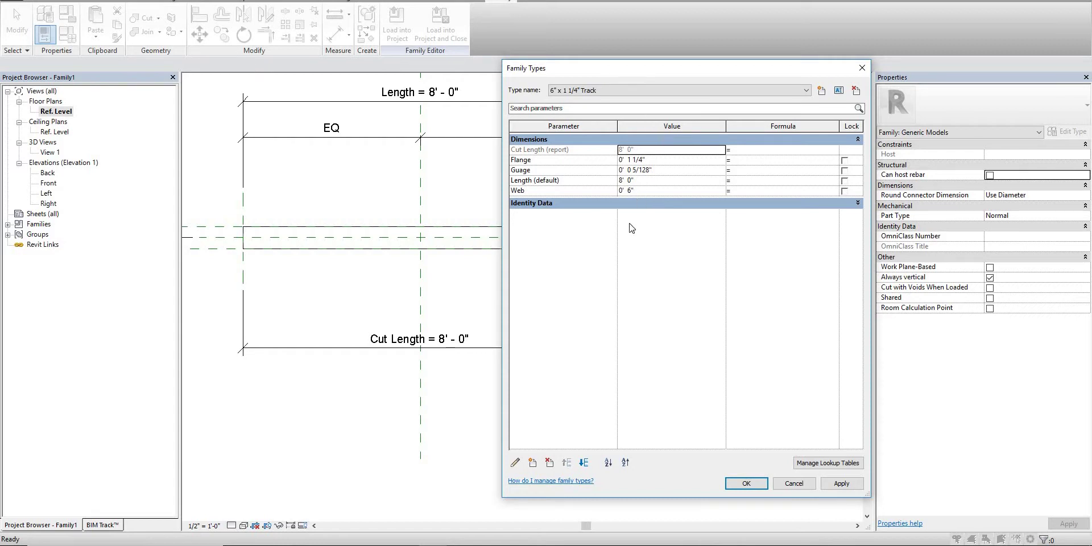
Add the shared Steel Parameters Part Number as a type parameter grouped under Identity Data.
{"action": "left_click", "coordinate": [533, 464]}
{"action": "left_click", "coordinate": [156, 183]}
{"action": "left_click", "coordinate": [274, 220]}
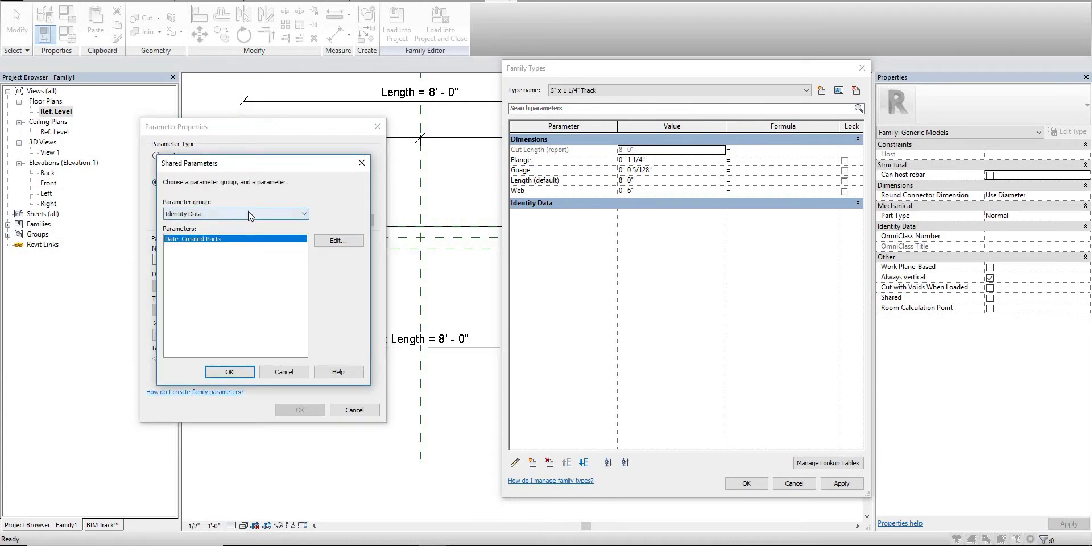
{"action": "left_click", "coordinate": [247, 214]}
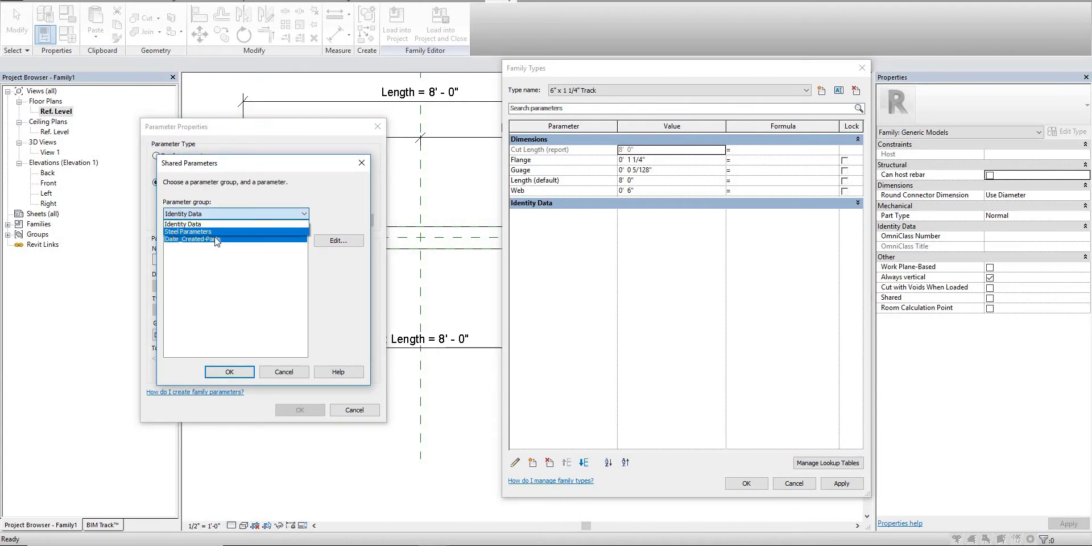
{"action": "left_click", "coordinate": [207, 232]}
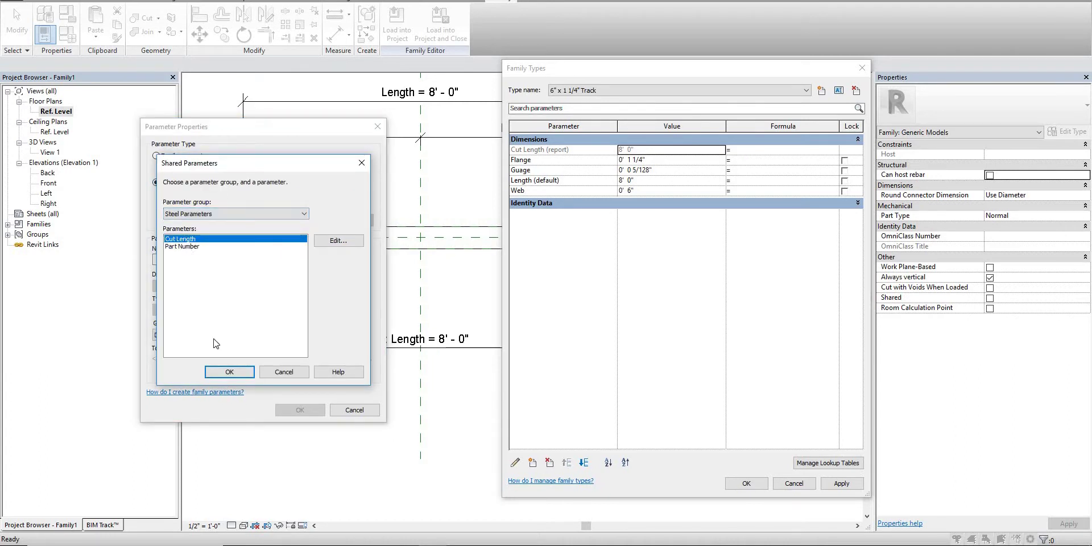
{"action": "left_click", "coordinate": [190, 246]}
{"action": "left_click", "coordinate": [229, 372]}
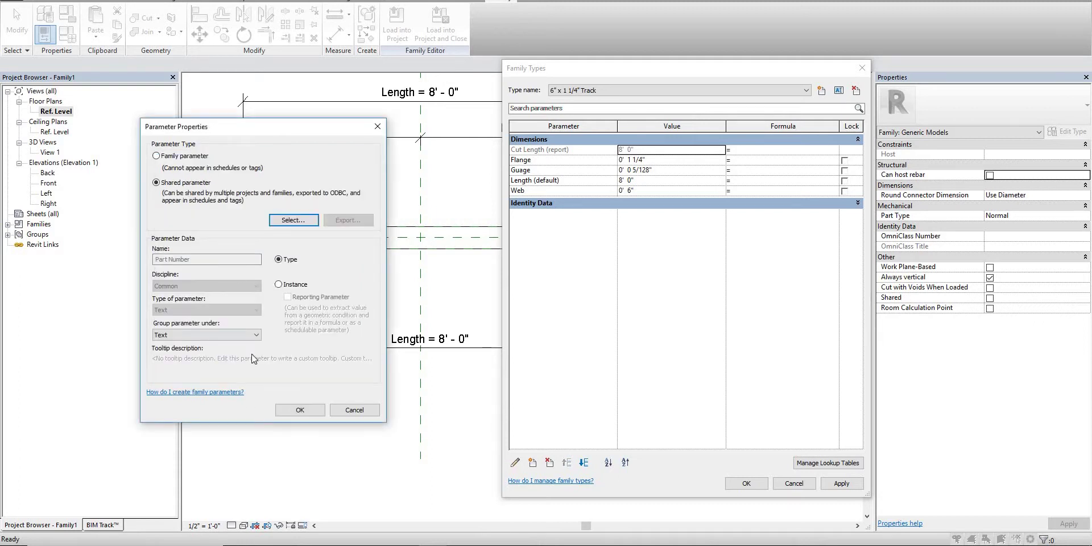
{"action": "left_click", "coordinate": [202, 336]}
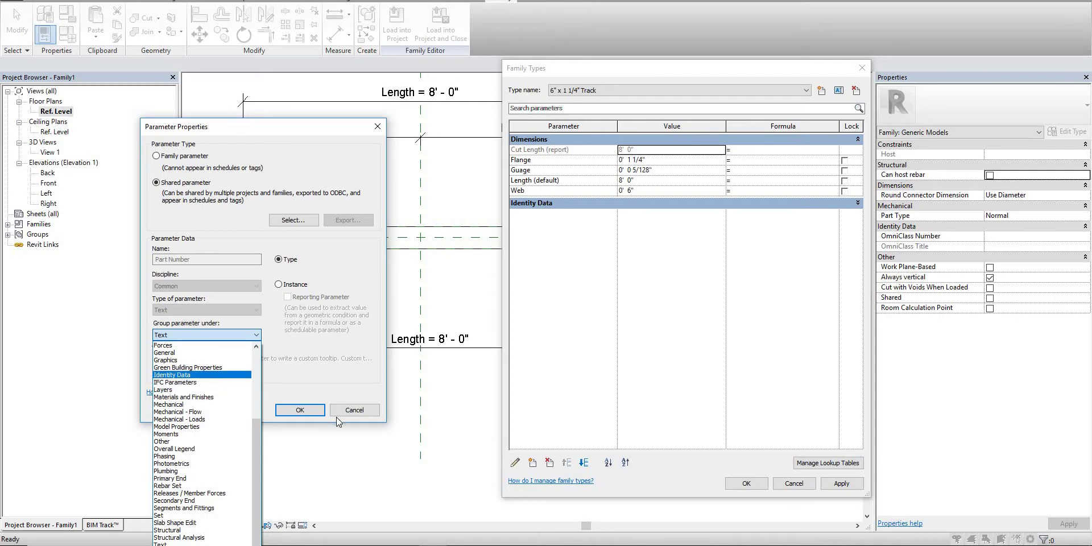
{"action": "left_click", "coordinate": [213, 375]}
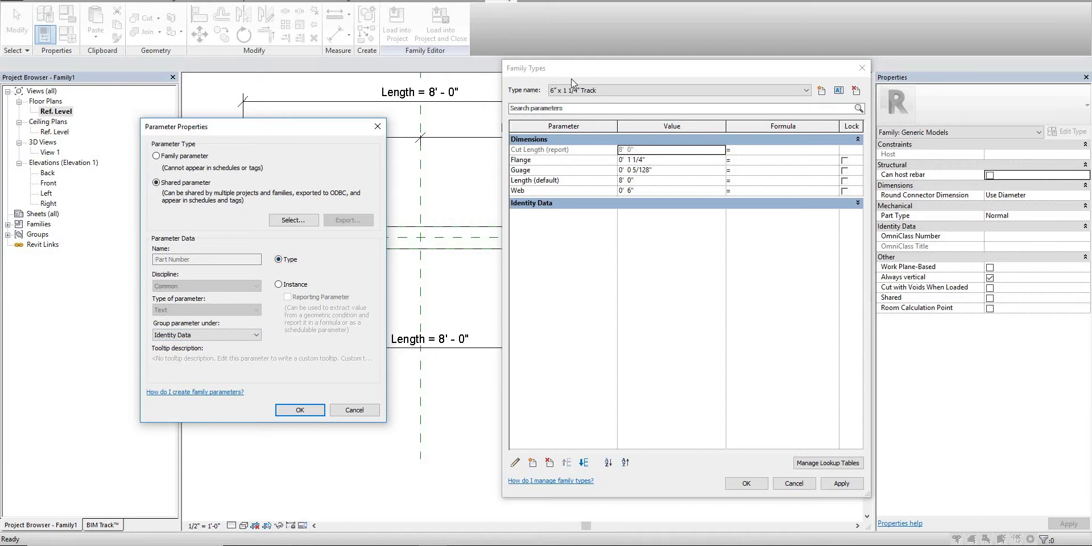
{"action": "left_click", "coordinate": [300, 409]}
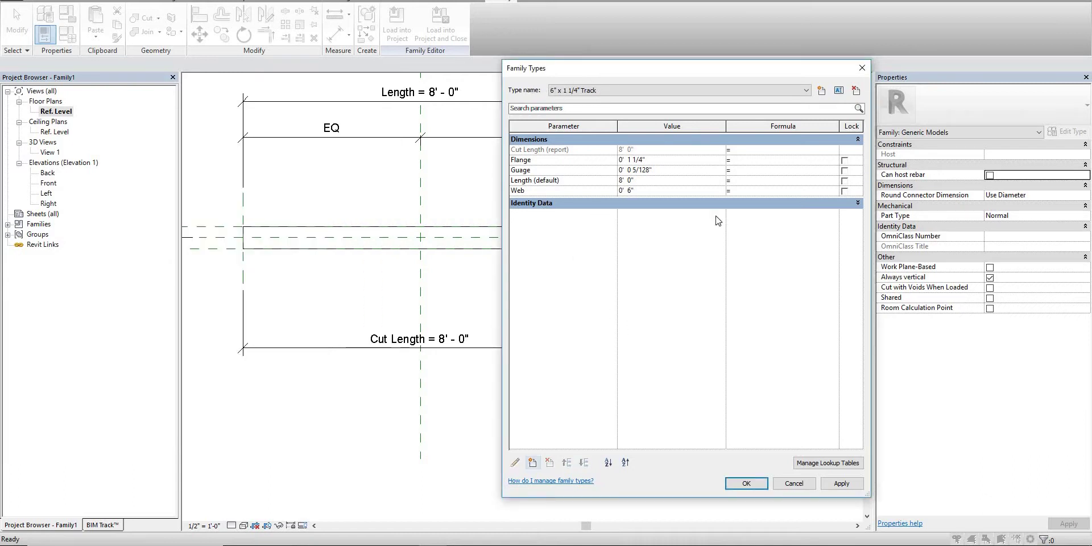
{"action": "left_click", "coordinate": [540, 204]}
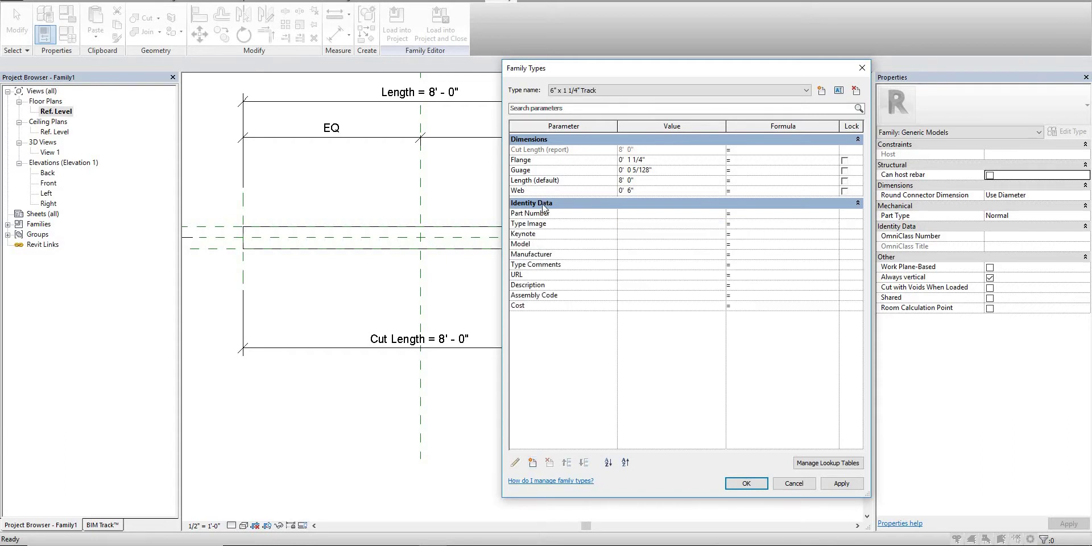
Enter 6" x 1 1/4" Steel Track - 20ga as the 6" type's Part Number and copy it.
{"action": "left_click", "coordinate": [675, 217]}
{"action": "type", "text": "6\" x 1 1/4\" Steel Ta"}
{"action": "type", "text": "ack - 20ga"}
{"action": "left_click_drag", "start_coordinate": [704, 214], "coordinate": [618, 215]}
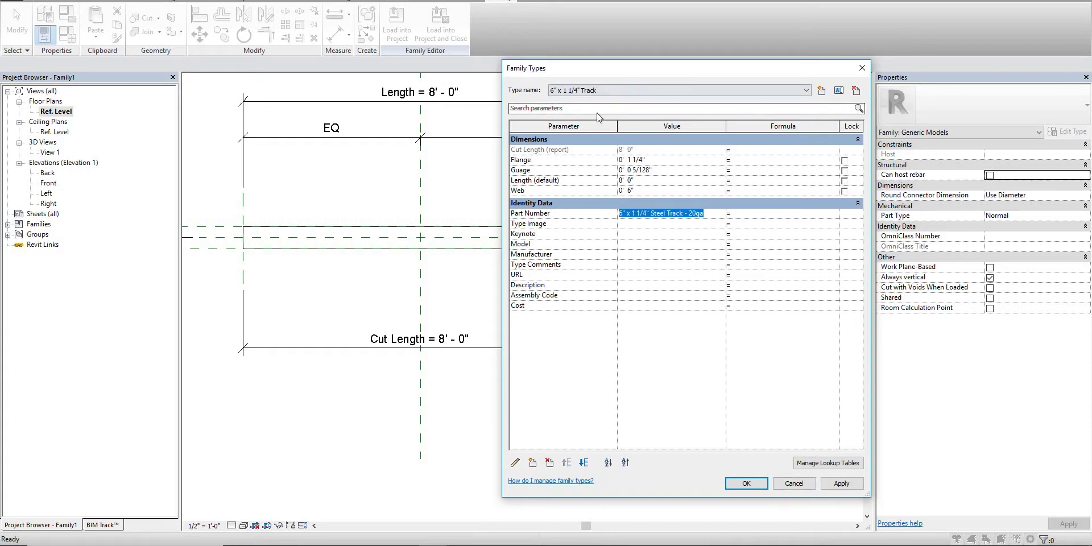
Give the 3 5/8" x 1 1/4" Track type Part Number 3 5/8" x 1 1/4" Steel Track - 20ga.
{"action": "left_click", "coordinate": [603, 91]}
{"action": "left_click", "coordinate": [575, 98]}
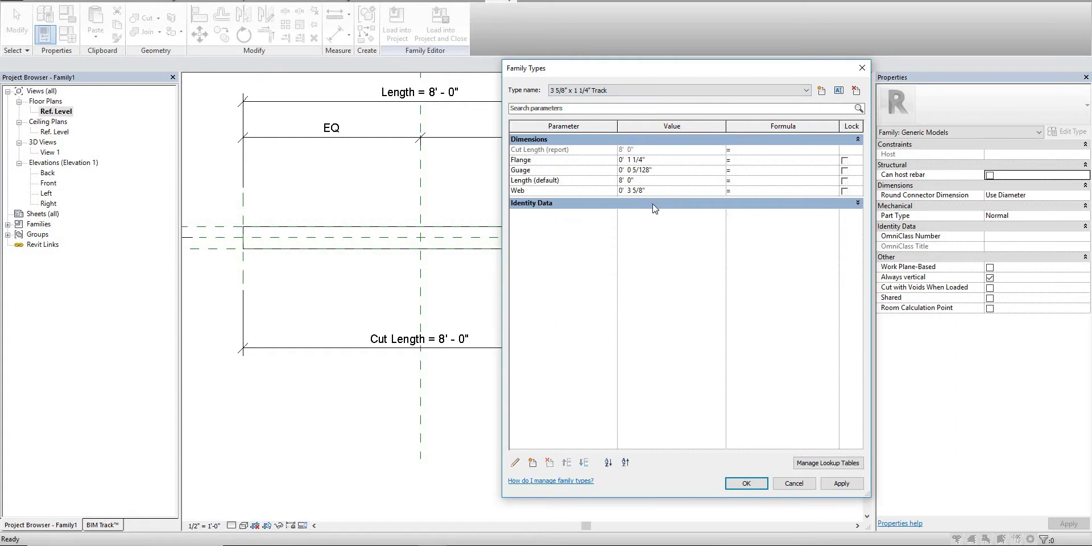
{"action": "left_click", "coordinate": [652, 215]}
{"action": "key", "text": "ctrl+v"}
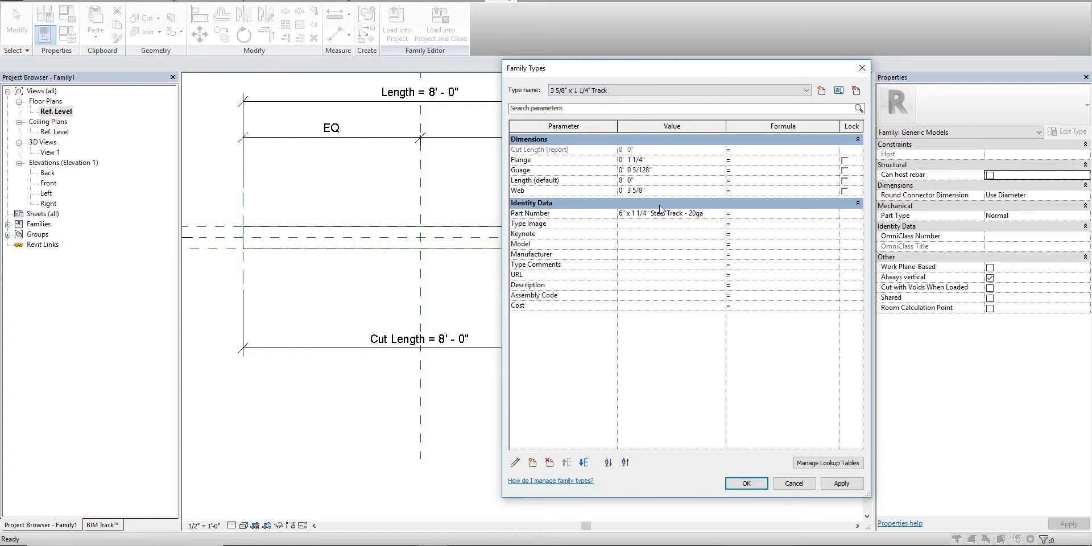
{"action": "key", "text": "Home"}
{"action": "key", "text": "Delete"}
{"action": "type", "text": "3 3"}
{"action": "key", "text": "BackSpace"}
{"action": "type", "text": "5/8"}
Give the 2 1/2" x 1 1/4" Track type Part Number 2 1/2" x 1 1/4" Steel Track - 20ga.
{"action": "left_click", "coordinate": [582, 91]}
{"action": "left_click", "coordinate": [592, 98]}
{"action": "left_click", "coordinate": [636, 213]}
{"action": "key", "text": "ctrl+v"}
{"action": "key", "text": "BackSpace"}
{"action": "type", "text": "2 1/2\""}
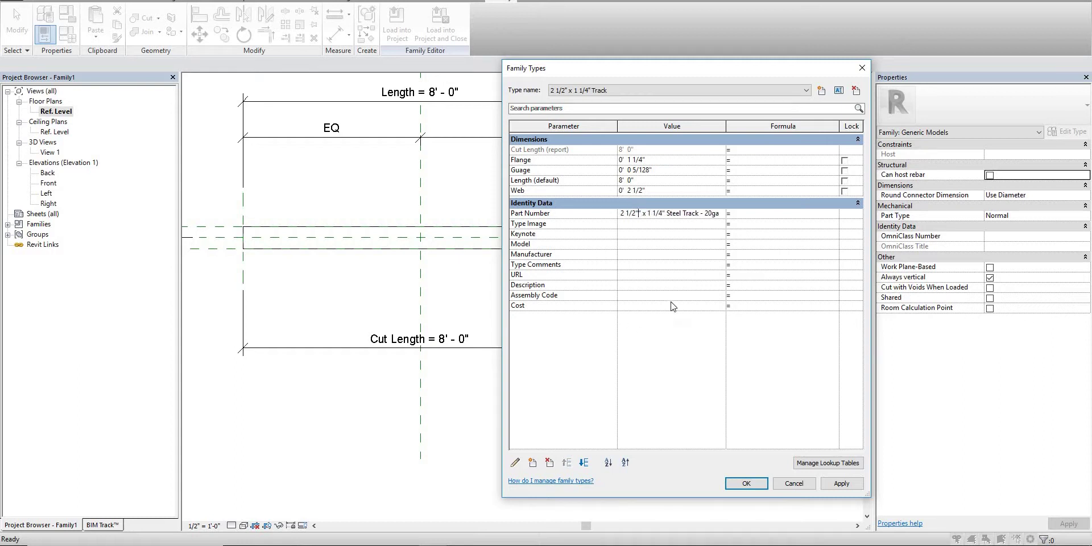
{"action": "left_click", "coordinate": [644, 213]}
{"action": "left_click", "coordinate": [641, 213]}
{"action": "key", "text": "BackSpace"}
{"action": "left_click", "coordinate": [671, 366]}
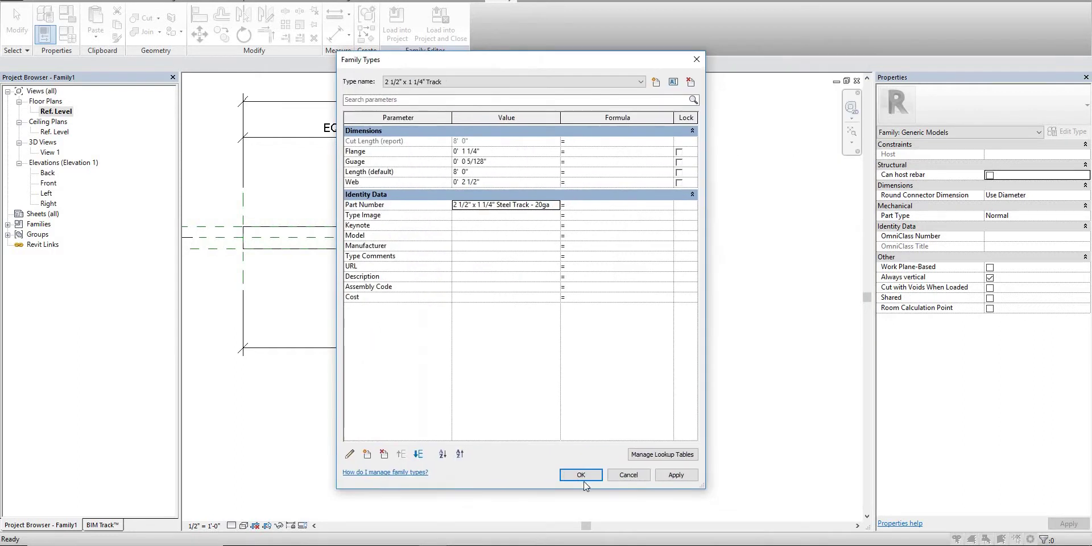
{"action": "left_click", "coordinate": [582, 473]}
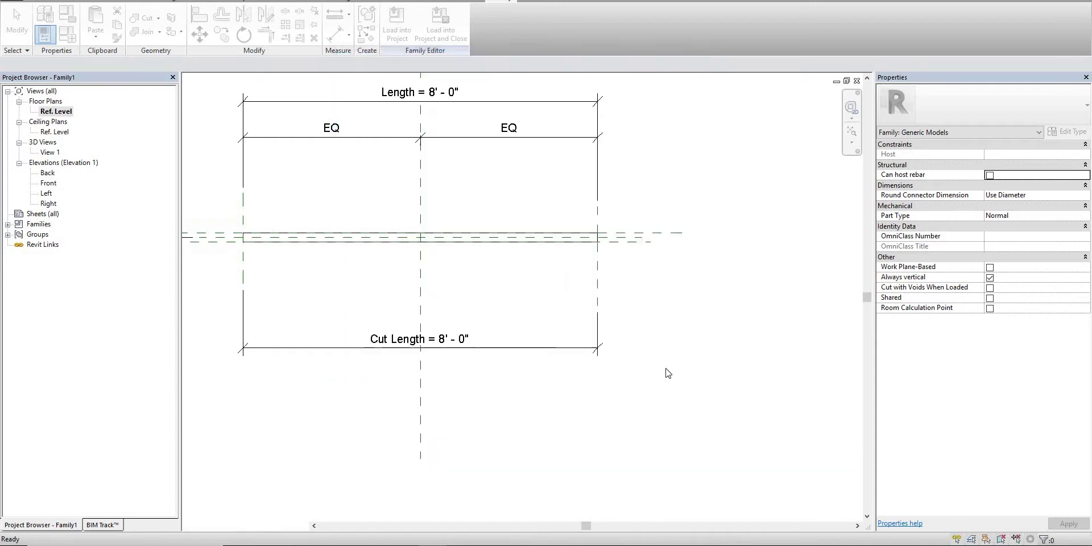
Show the track in the default 3D view with Consistent Colors and select the extrusion.
{"action": "key", "text": "3"}
{"action": "key", "text": "d"}
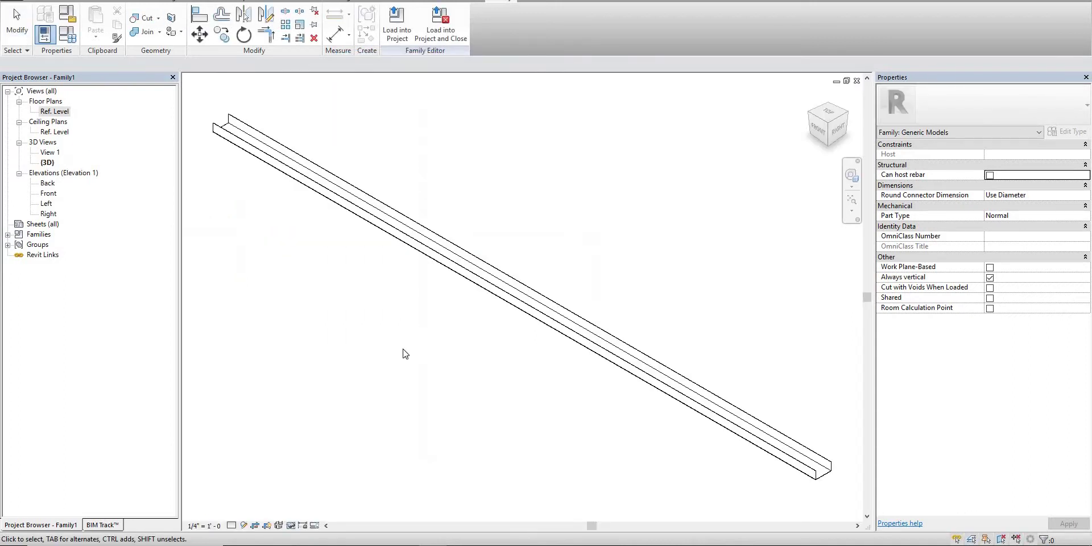
{"action": "middle_click_drag", "start_coordinate": [451, 343], "coordinate": [241, 521], "text": "shift"}
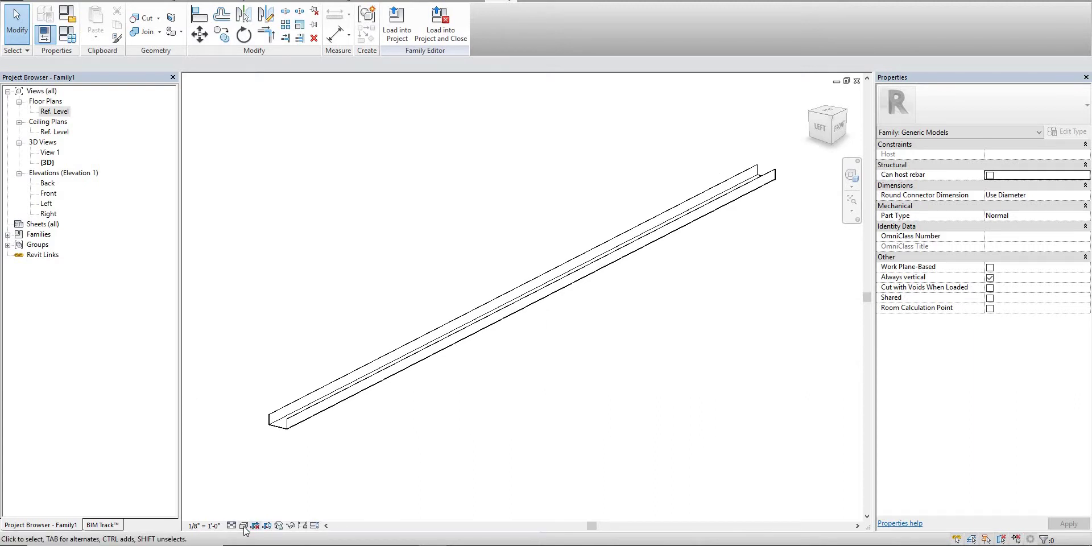
{"action": "left_click", "coordinate": [244, 525]}
{"action": "key", "text": "Return"}
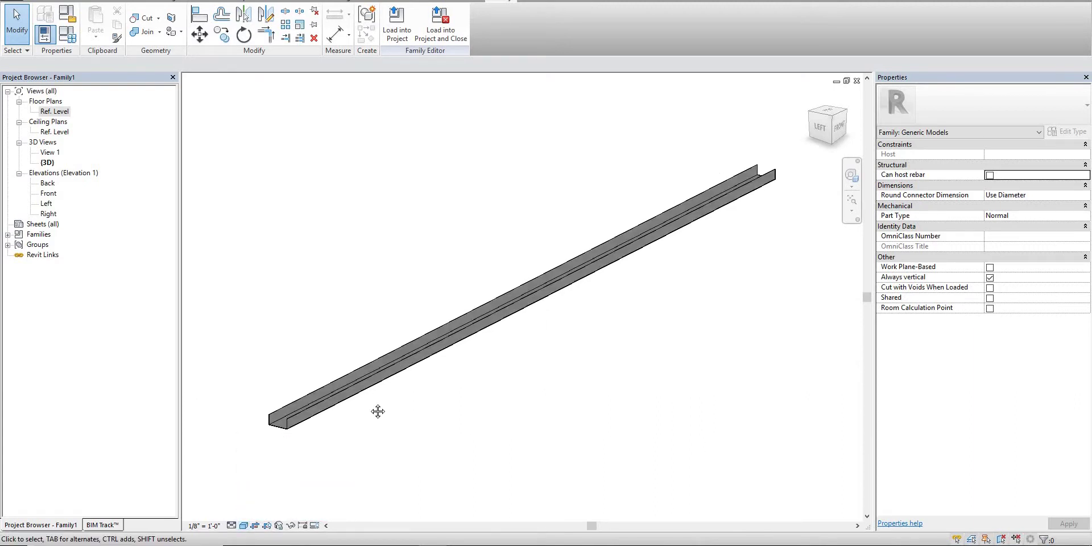
{"action": "middle_click_drag", "start_coordinate": [378, 397], "coordinate": [378, 354]}
{"action": "left_click", "coordinate": [378, 349]}
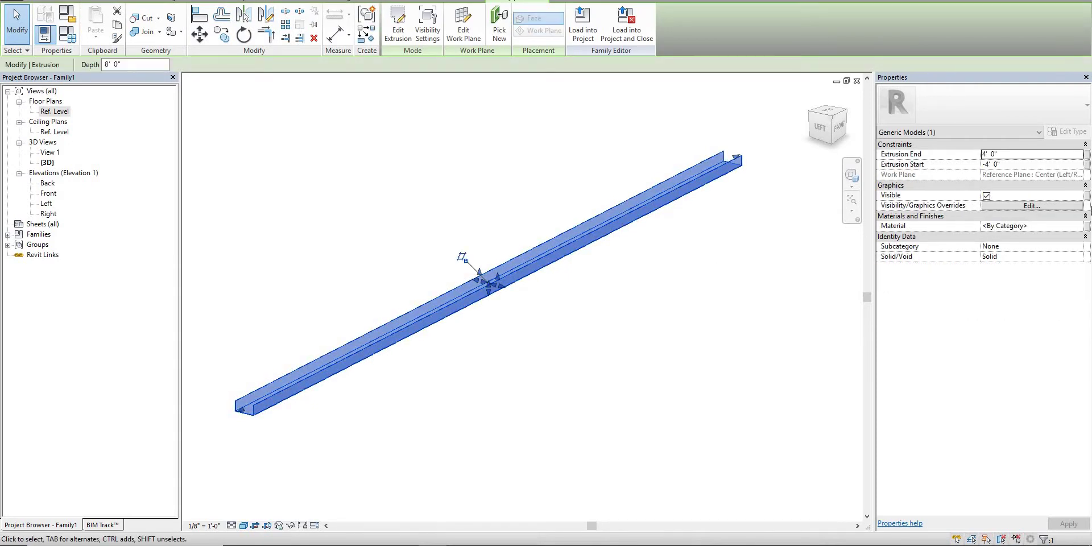
Assign Steel, Galvanized to the extrusion with Use Render Appearance turned on.
{"action": "left_click", "coordinate": [1052, 228]}
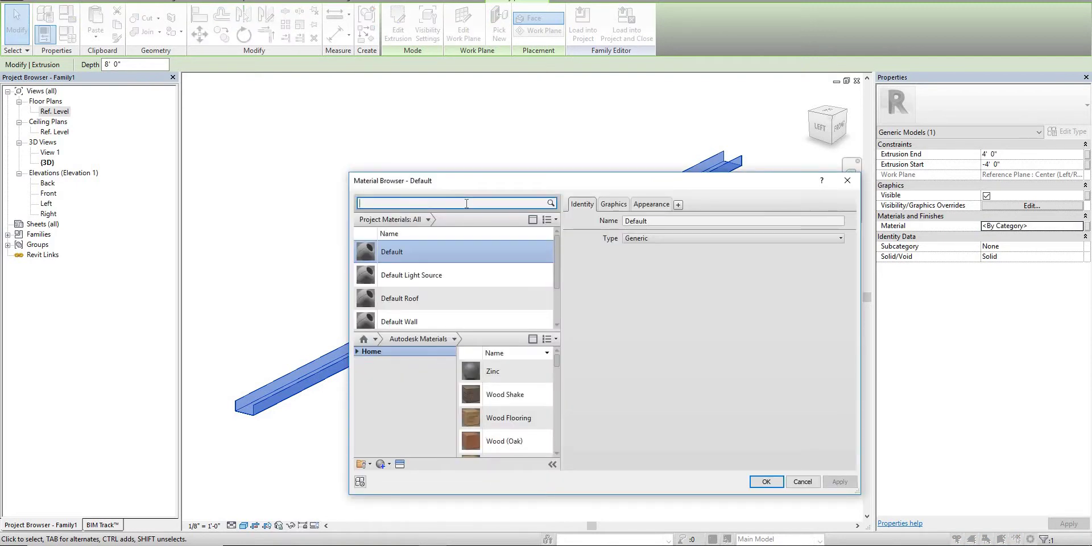
{"action": "left_click", "coordinate": [466, 203]}
{"action": "type", "text": "steel"}
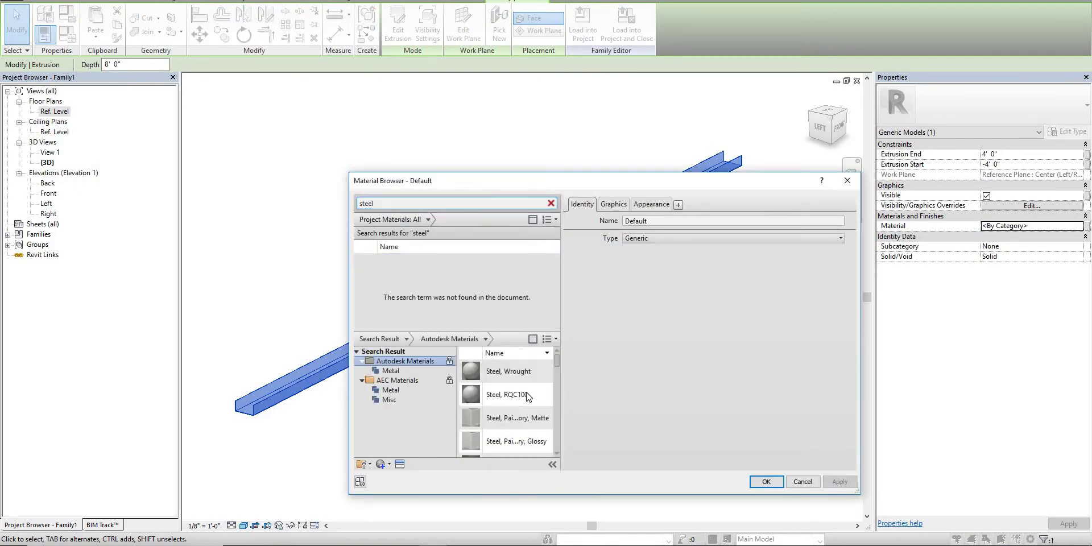
{"action": "scroll", "coordinate": [520, 419], "scroll_direction": "down", "scroll_amount": 3}
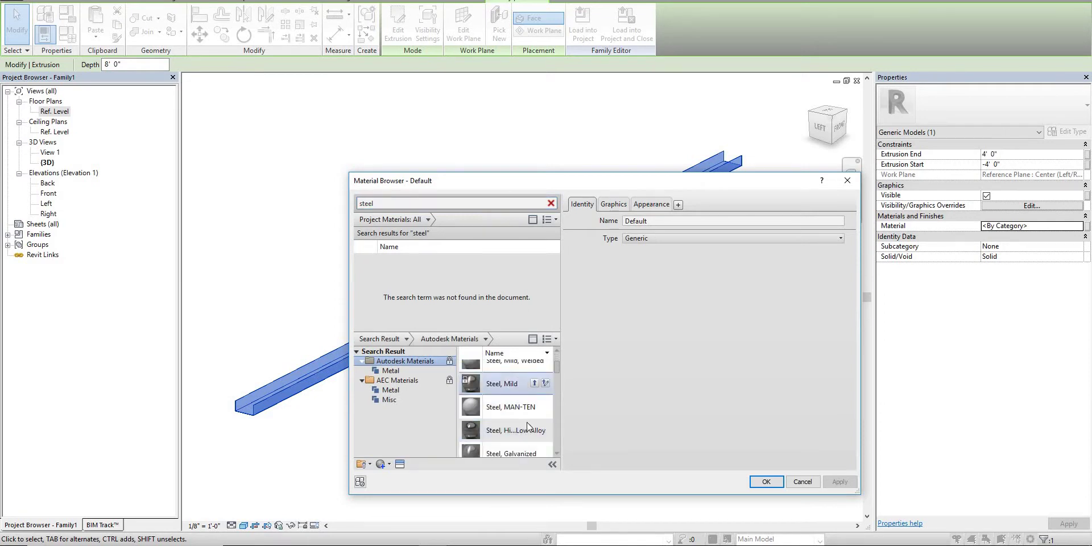
{"action": "scroll", "coordinate": [513, 438], "scroll_direction": "down", "scroll_amount": 2}
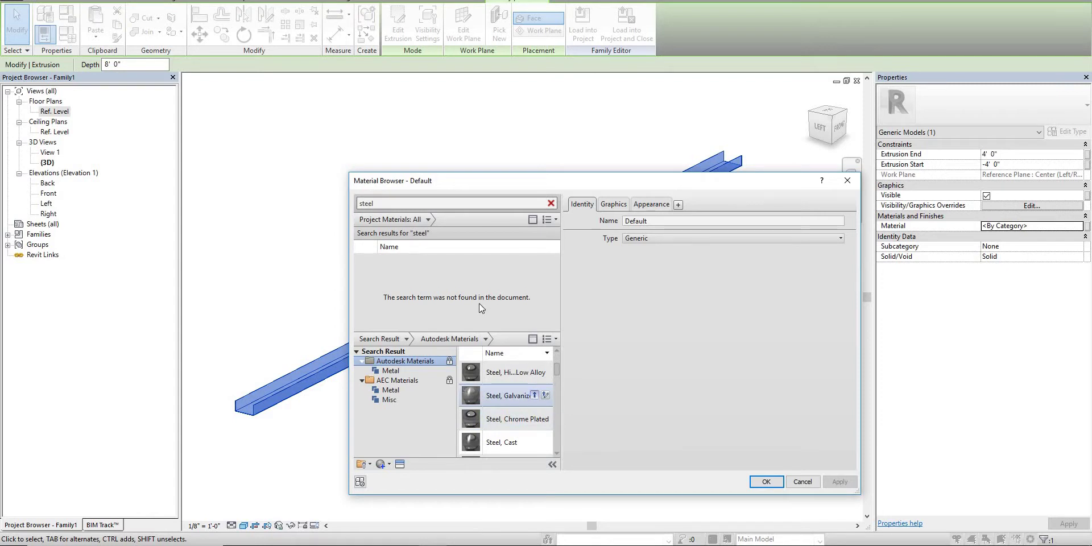
{"action": "left_click", "coordinate": [534, 395]}
{"action": "left_click", "coordinate": [614, 204]}
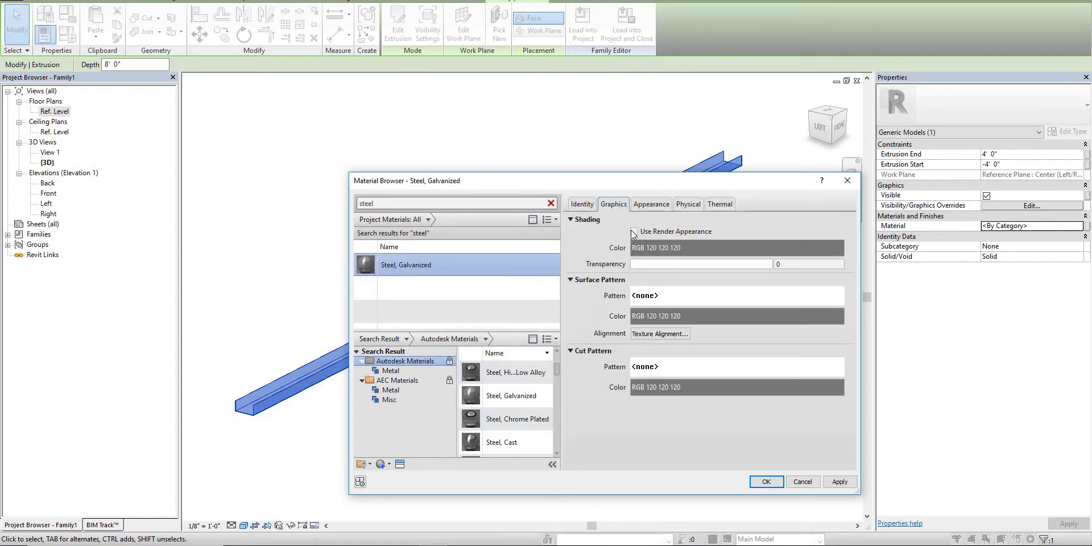
{"action": "left_click", "coordinate": [634, 231]}
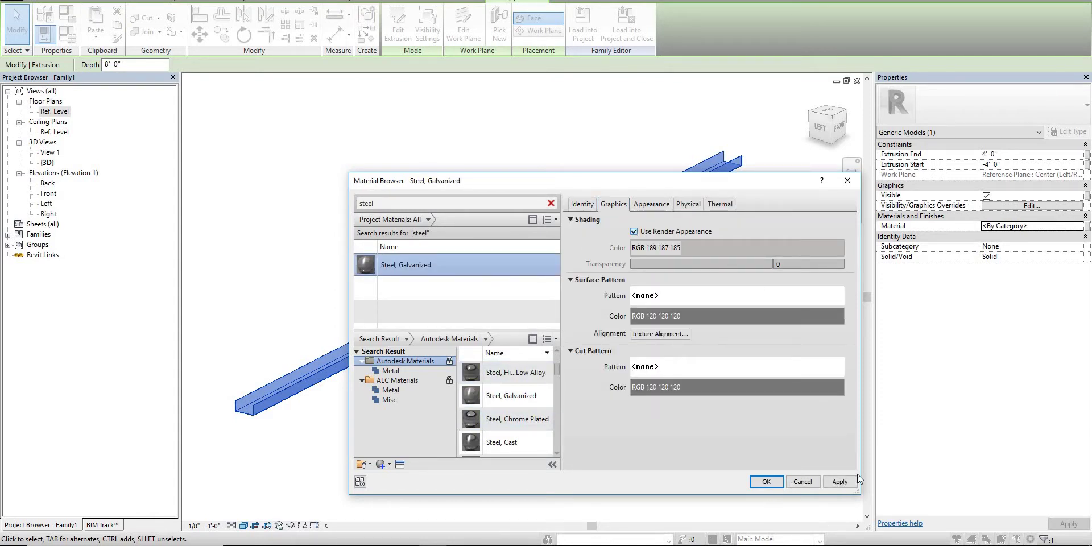
{"action": "left_click", "coordinate": [840, 481]}
{"action": "left_click", "coordinate": [766, 482]}
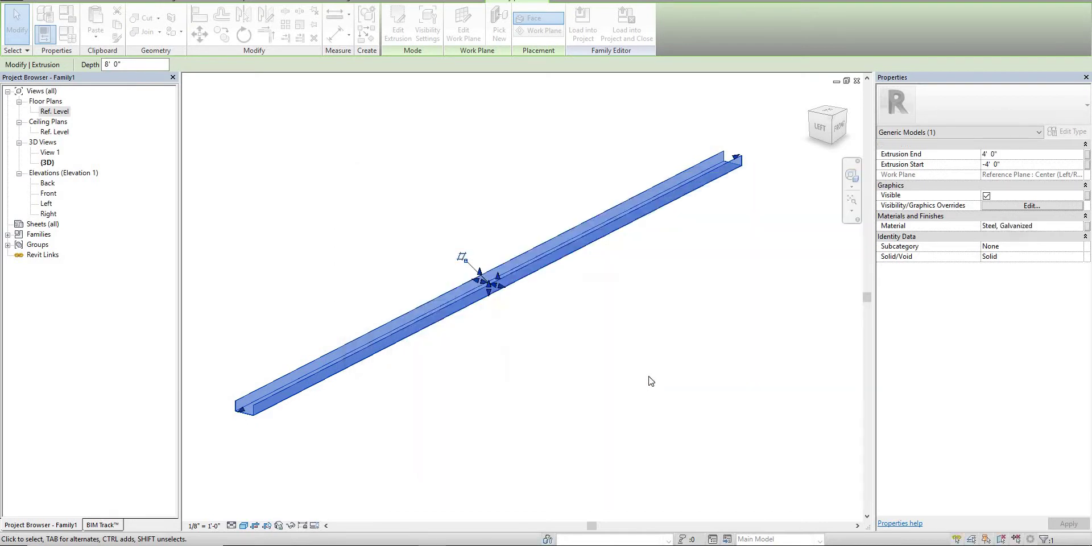
{"action": "left_click", "coordinate": [574, 277]}
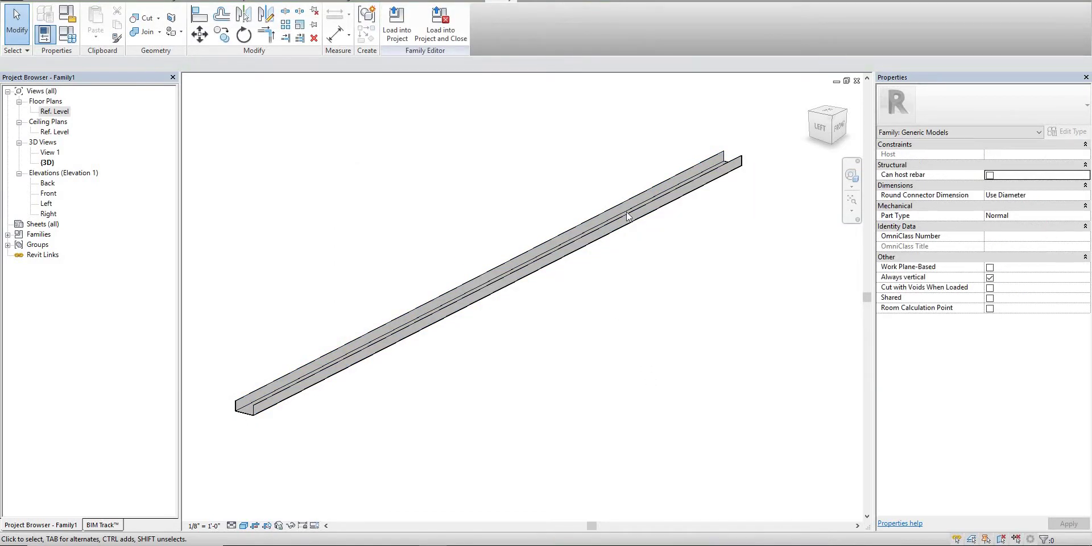
{"action": "left_click", "coordinate": [481, 279]}
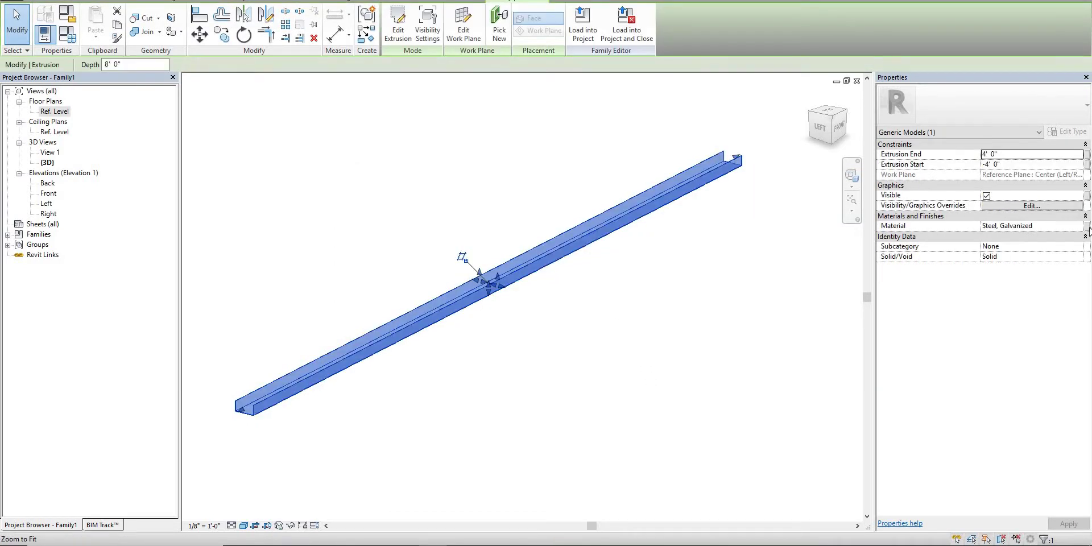
Link the extrusion's Material to a new type parameter named Track Material.
{"action": "left_click", "coordinate": [1087, 227]}
{"action": "left_click", "coordinate": [576, 334]}
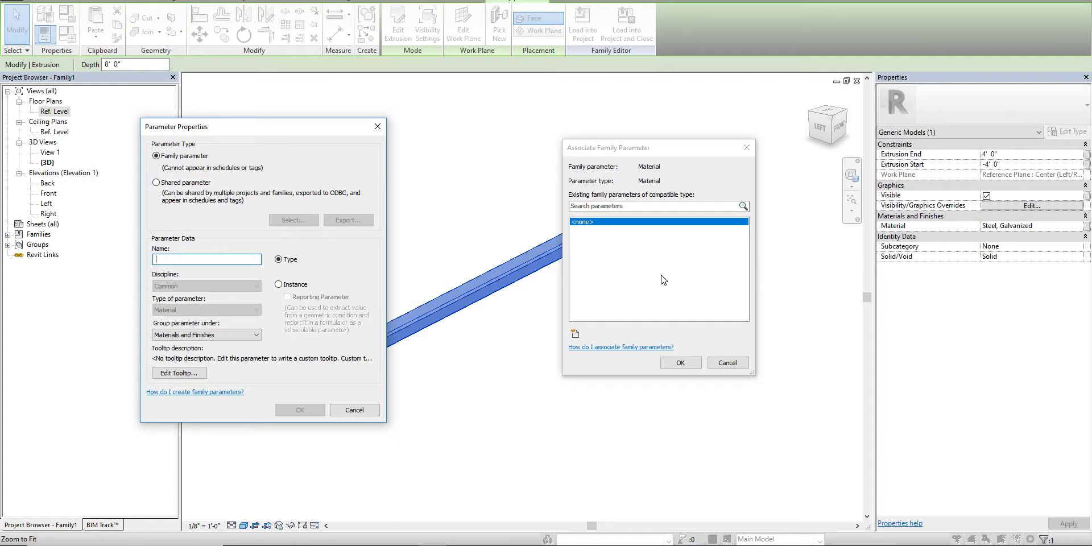
{"action": "type", "text": "Track Material"}
{"action": "left_click", "coordinate": [300, 410]}
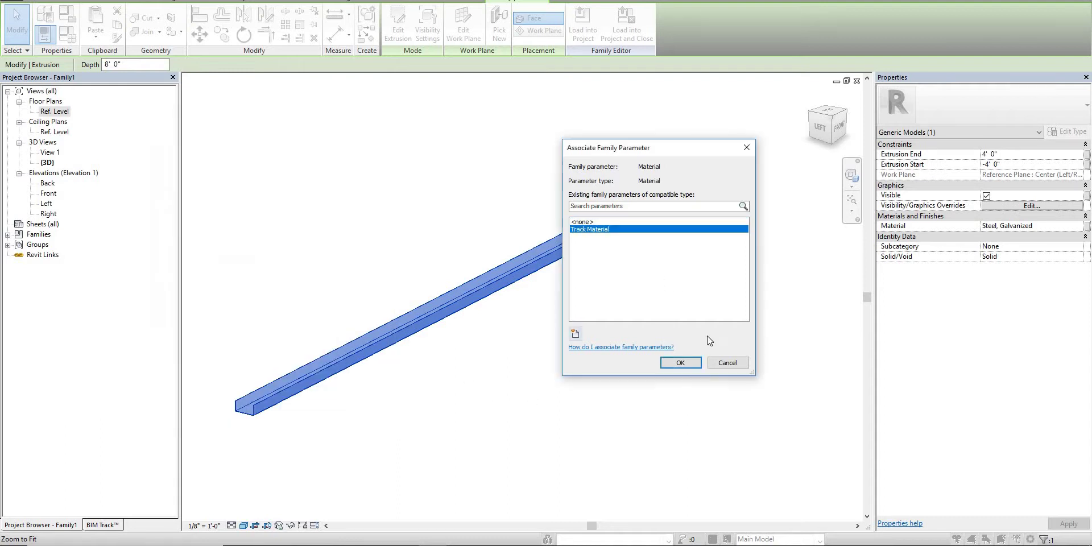
{"action": "left_click", "coordinate": [680, 365]}
{"action": "left_click", "coordinate": [499, 336]}
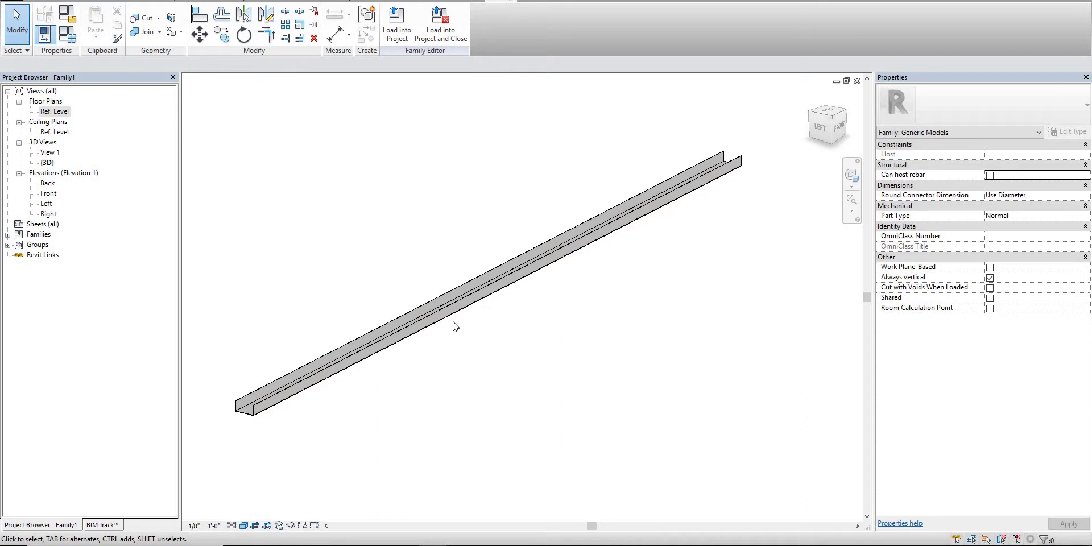
Open Family Category and Parameters and pick Structural Framing as the family category.
{"action": "middle_click_drag", "start_coordinate": [277, 385], "coordinate": [336, 367]}
{"action": "scroll", "coordinate": [336, 363], "scroll_direction": "up", "scroll_amount": 5}
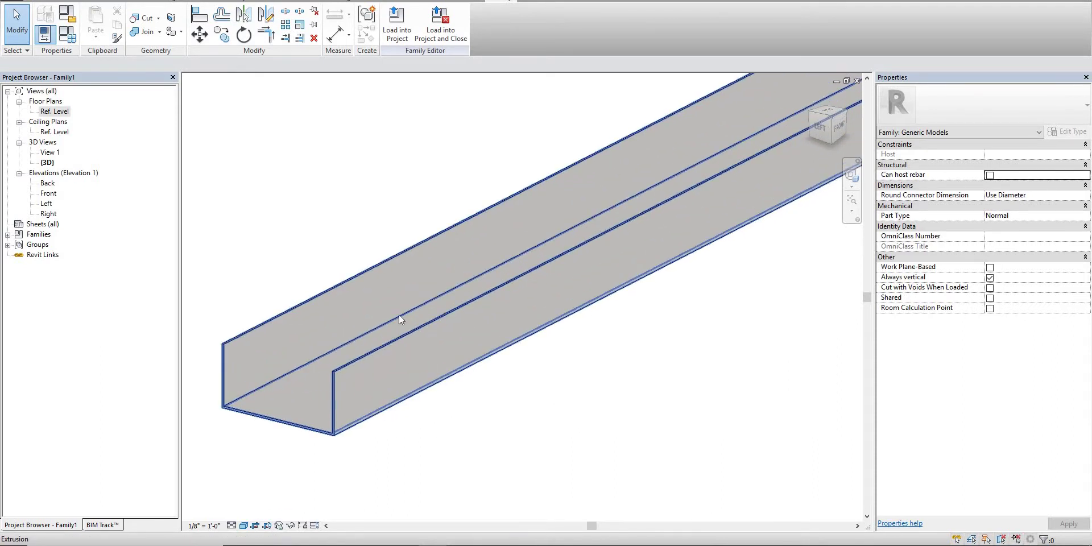
{"action": "scroll", "coordinate": [370, 322], "scroll_direction": "down", "scroll_amount": 2}
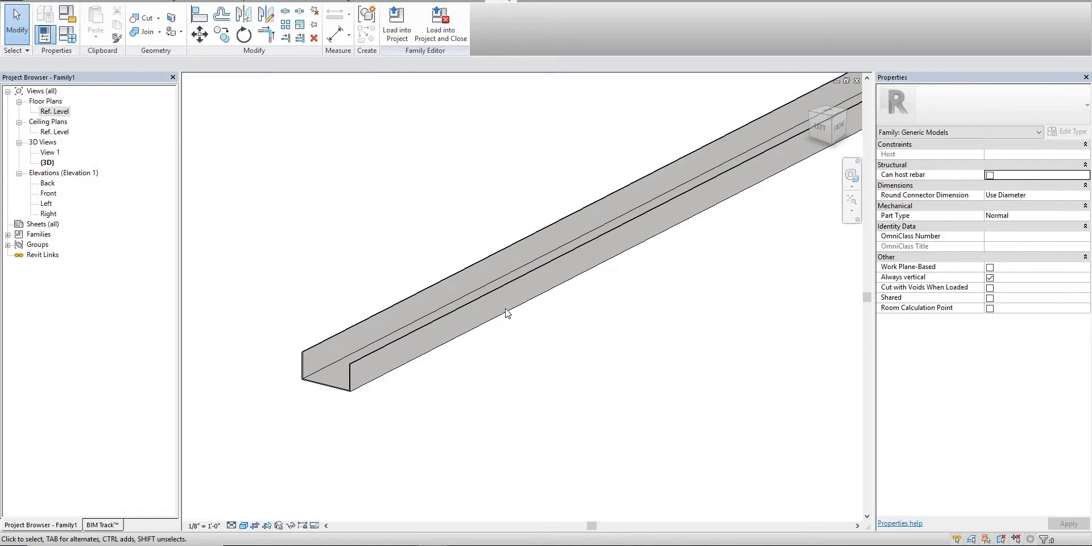
{"action": "scroll", "coordinate": [569, 319], "scroll_direction": "down", "scroll_amount": 2}
{"action": "middle_click_drag", "start_coordinate": [562, 332], "coordinate": [552, 331]}
{"action": "scroll", "coordinate": [552, 331], "scroll_direction": "down", "scroll_amount": 2}
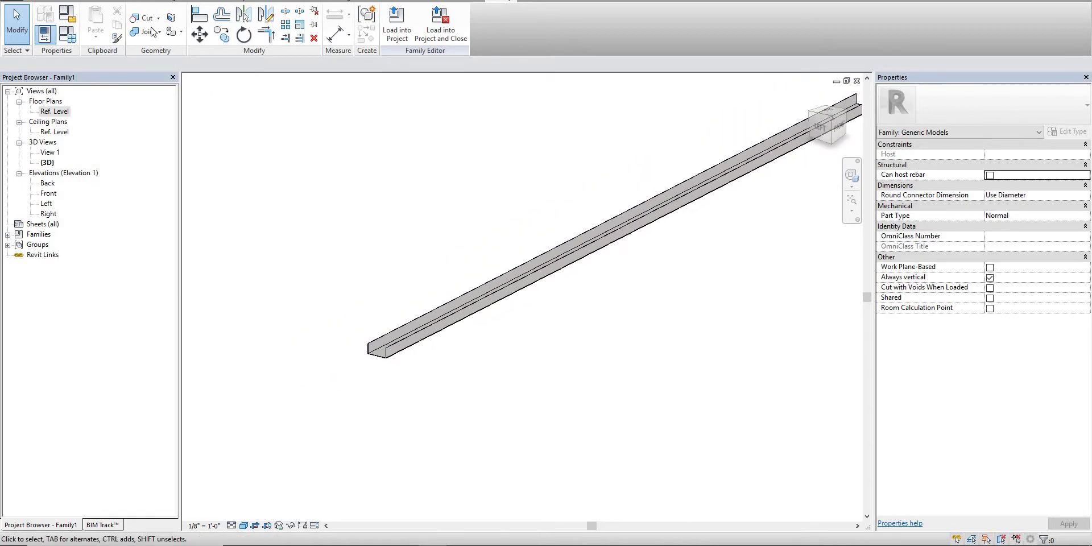
{"action": "left_click", "coordinate": [44, 13]}
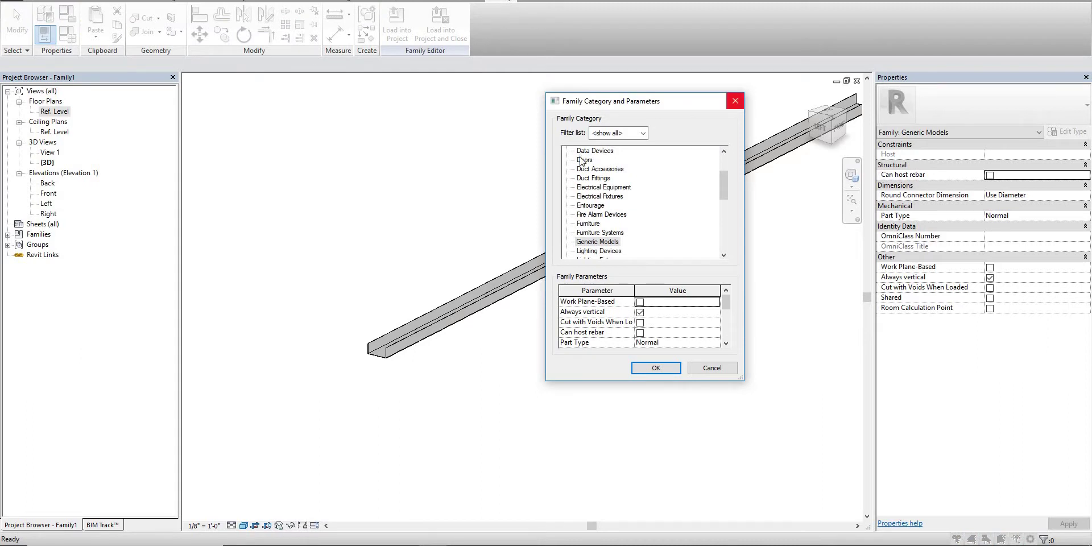
{"action": "left_click", "coordinate": [736, 101]}
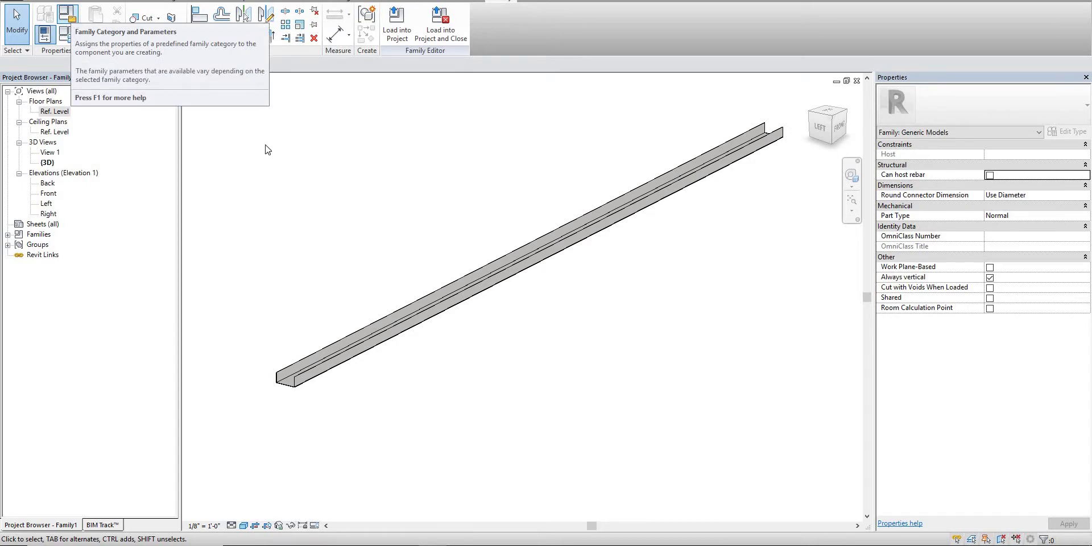
{"action": "left_click", "coordinate": [68, 20]}
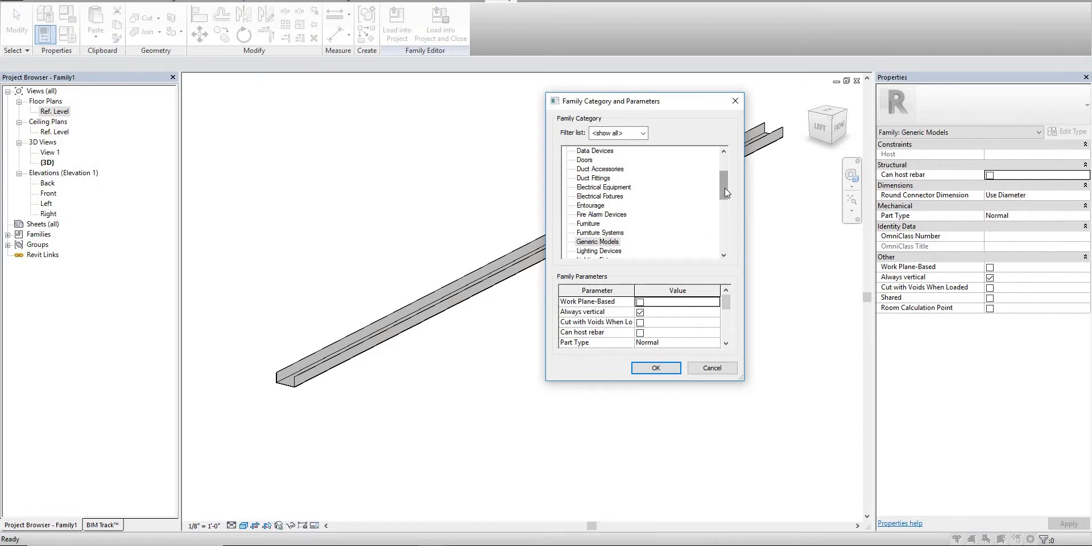
{"action": "scroll", "coordinate": [726, 209], "scroll_direction": "down", "scroll_amount": 7}
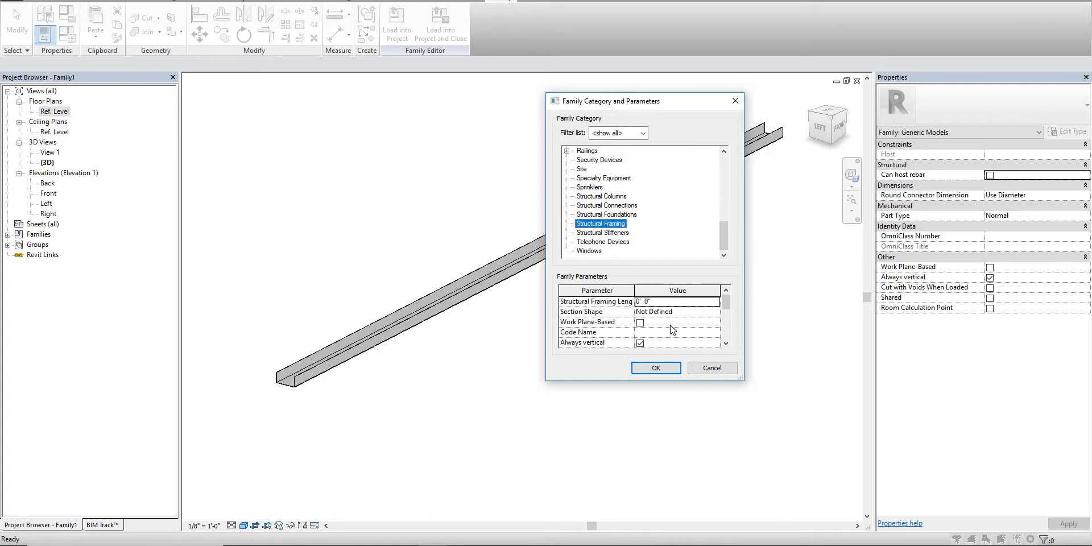
{"action": "scroll", "coordinate": [649, 341], "scroll_direction": "up", "scroll_amount": 1}
Turn off Always vertical, enable Work Plane-Based, and confirm the Structural Framing category.
{"action": "left_click", "coordinate": [639, 343]}
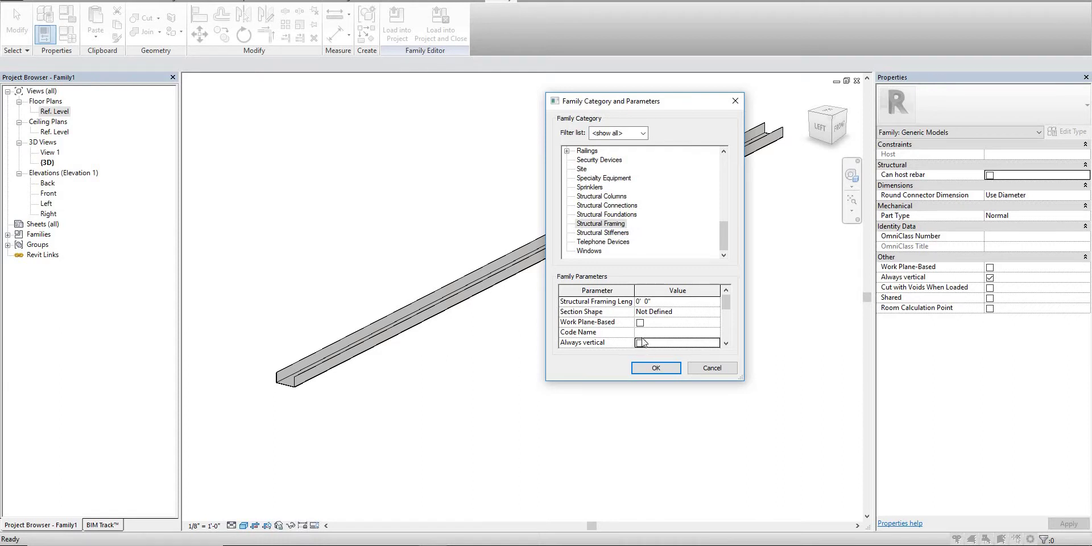
{"action": "scroll", "coordinate": [646, 335], "scroll_direction": "down", "scroll_amount": 1}
{"action": "scroll", "coordinate": [647, 323], "scroll_direction": "up", "scroll_amount": 1}
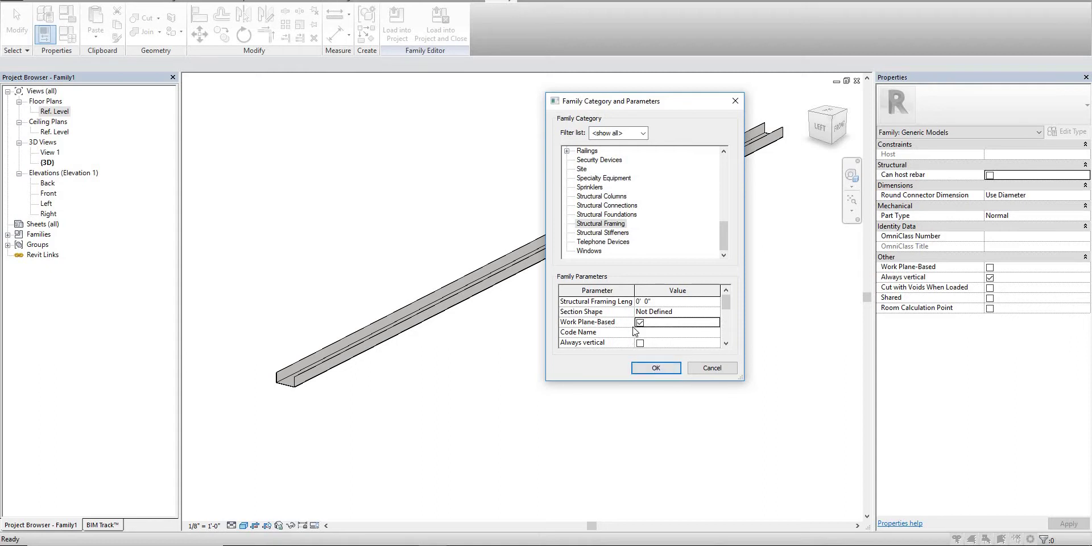
{"action": "scroll", "coordinate": [668, 340], "scroll_direction": "down", "scroll_amount": 4}
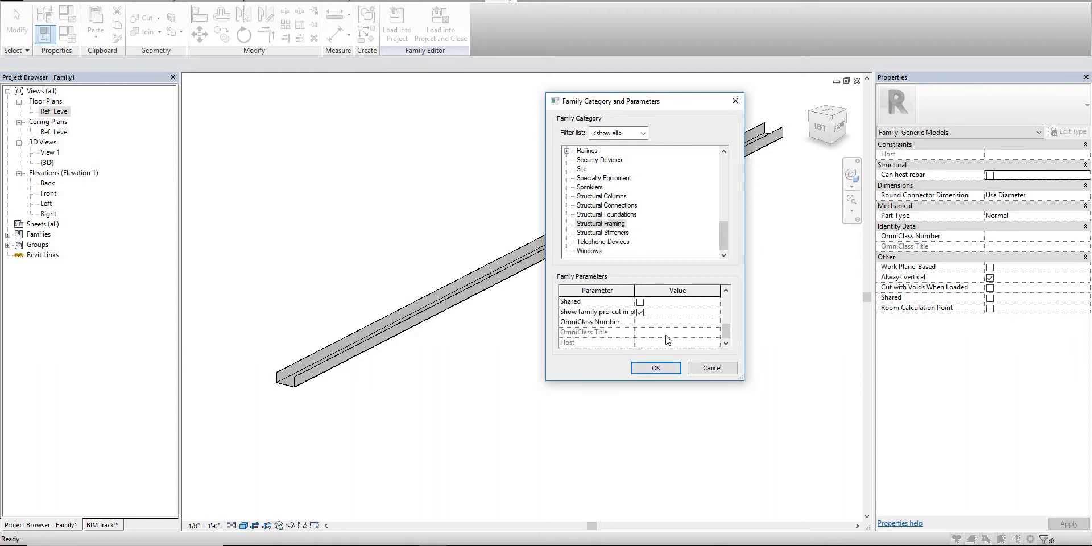
{"action": "scroll", "coordinate": [668, 340], "scroll_direction": "up", "scroll_amount": 3}
{"action": "scroll", "coordinate": [668, 339], "scroll_direction": "up", "scroll_amount": 2}
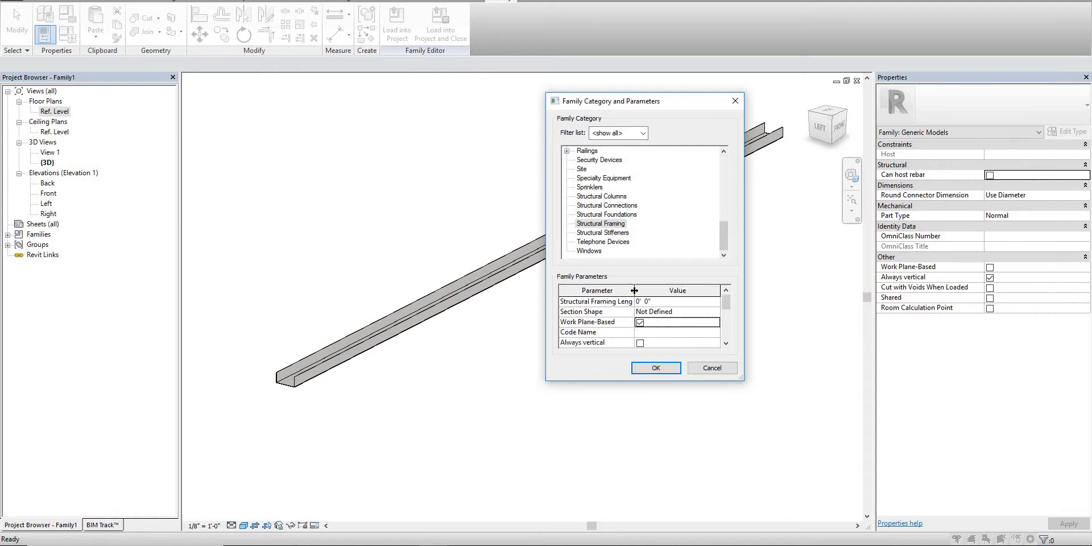
{"action": "mouse_move", "coordinate": [636, 291]}
{"action": "left_mouse_down"}
{"action": "mouse_move", "coordinate": [663, 290]}
{"action": "mouse_move", "coordinate": [637, 291]}
{"action": "mouse_move", "coordinate": [659, 291]}
{"action": "mouse_move", "coordinate": [640, 302]}
{"action": "left_mouse_up"}
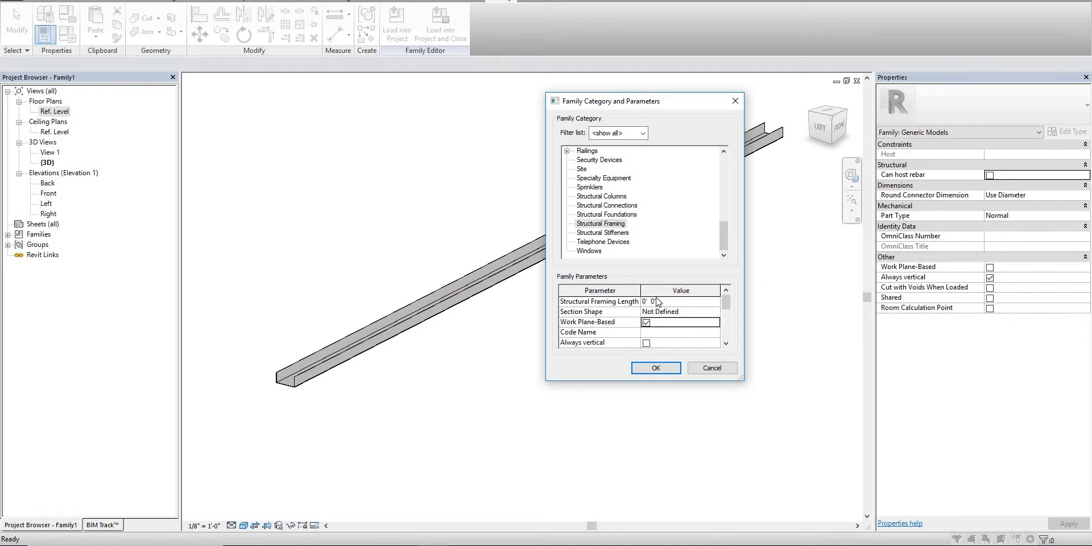
{"action": "left_click", "coordinate": [648, 367]}
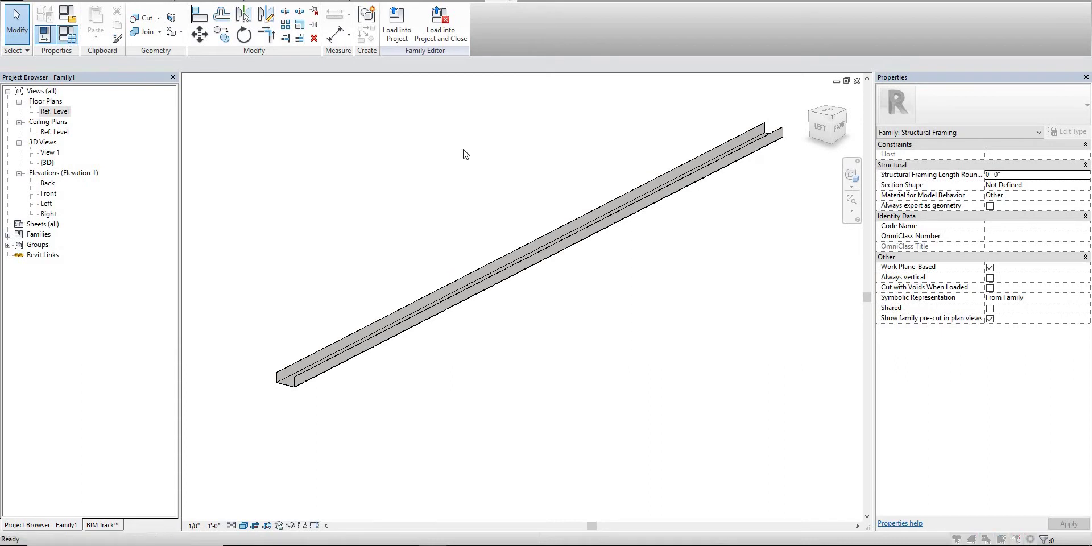
{"action": "left_click", "coordinate": [67, 34]}
{"action": "left_click", "coordinate": [439, 82]}
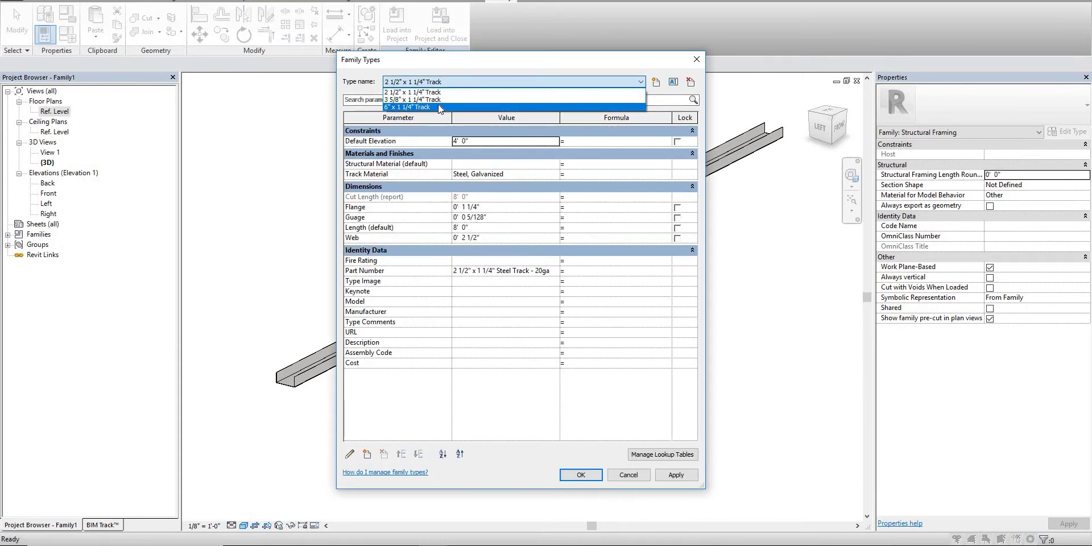
{"action": "left_click", "coordinate": [488, 200]}
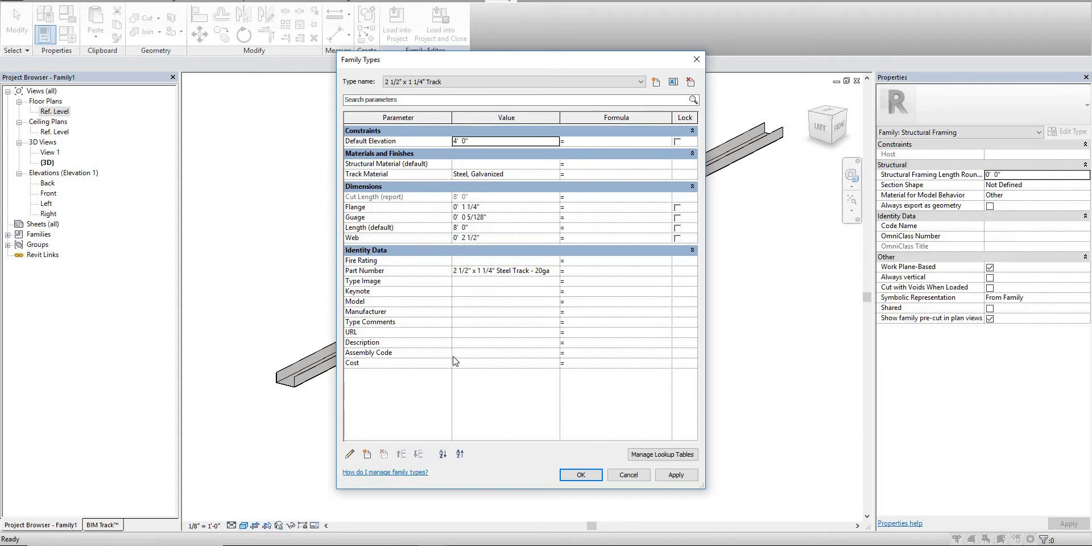
{"action": "left_click", "coordinate": [590, 477]}
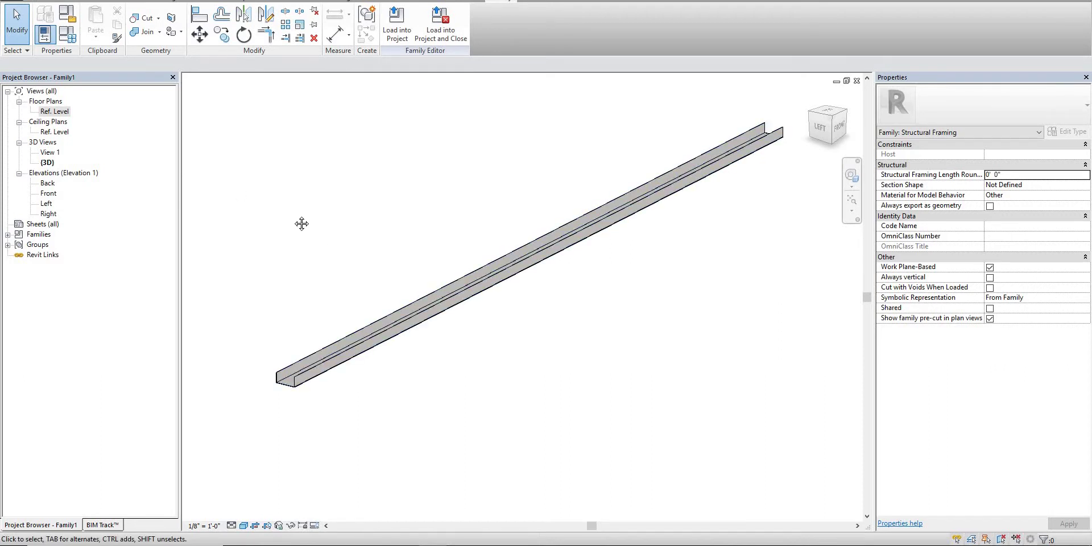
{"action": "middle_click_drag", "start_coordinate": [317, 226], "coordinate": [400, 232], "text": "shift"}
{"action": "middle_click_drag", "start_coordinate": [507, 264], "coordinate": [302, 422], "text": "shift"}
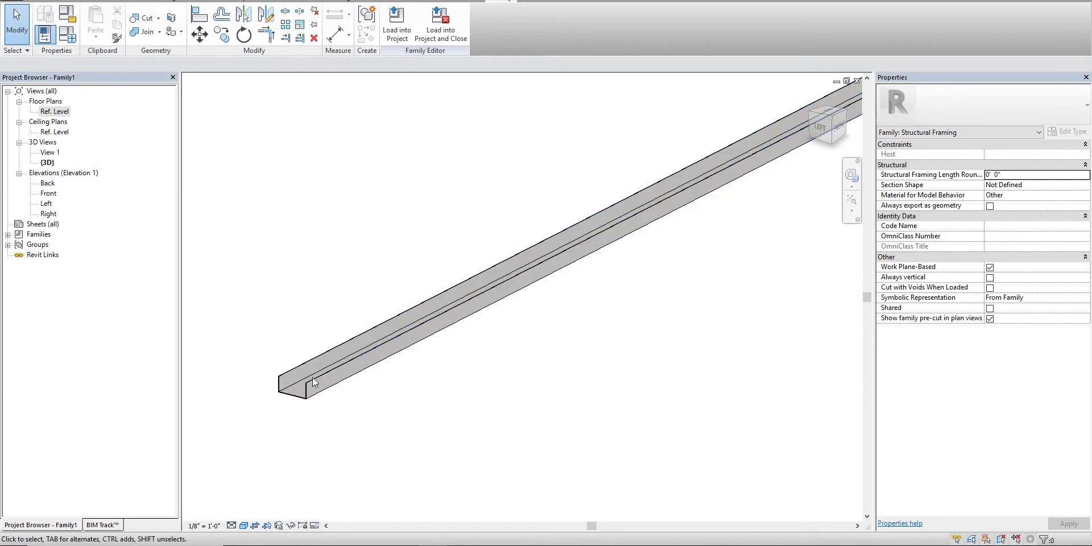
{"action": "scroll", "coordinate": [316, 382], "scroll_direction": "up", "scroll_amount": 5}
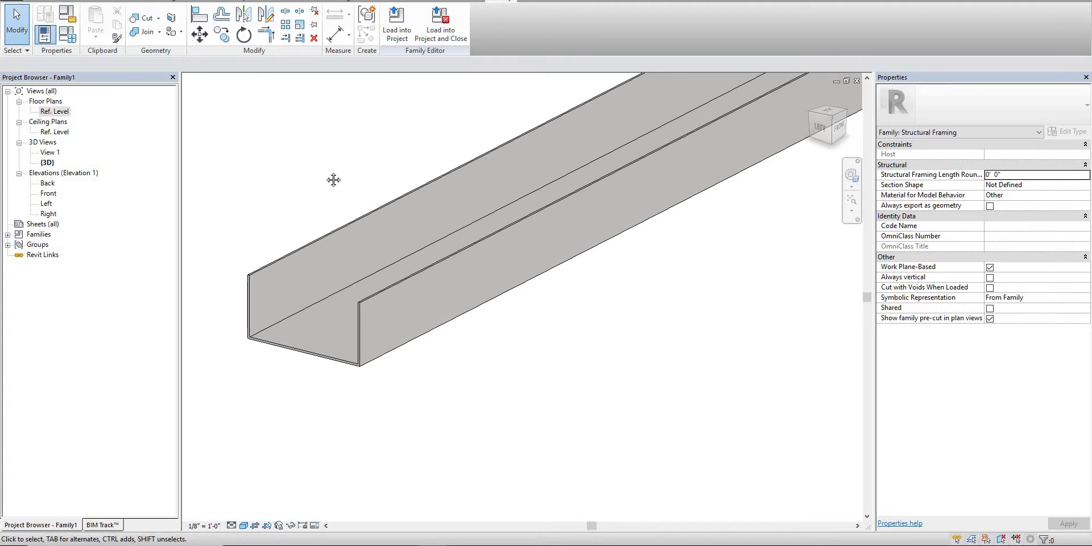
{"action": "scroll", "coordinate": [327, 180], "scroll_direction": "down", "scroll_amount": 2}
{"action": "scroll", "coordinate": [463, 312], "scroll_direction": "down", "scroll_amount": 3}
{"action": "scroll", "coordinate": [549, 250], "scroll_direction": "down", "scroll_amount": 2}
{"action": "scroll", "coordinate": [470, 281], "scroll_direction": "down", "scroll_amount": 2}
{"action": "middle_click_drag", "start_coordinate": [469, 282], "coordinate": [381, 335]}
{"action": "scroll", "coordinate": [433, 311], "scroll_direction": "up", "scroll_amount": 2}
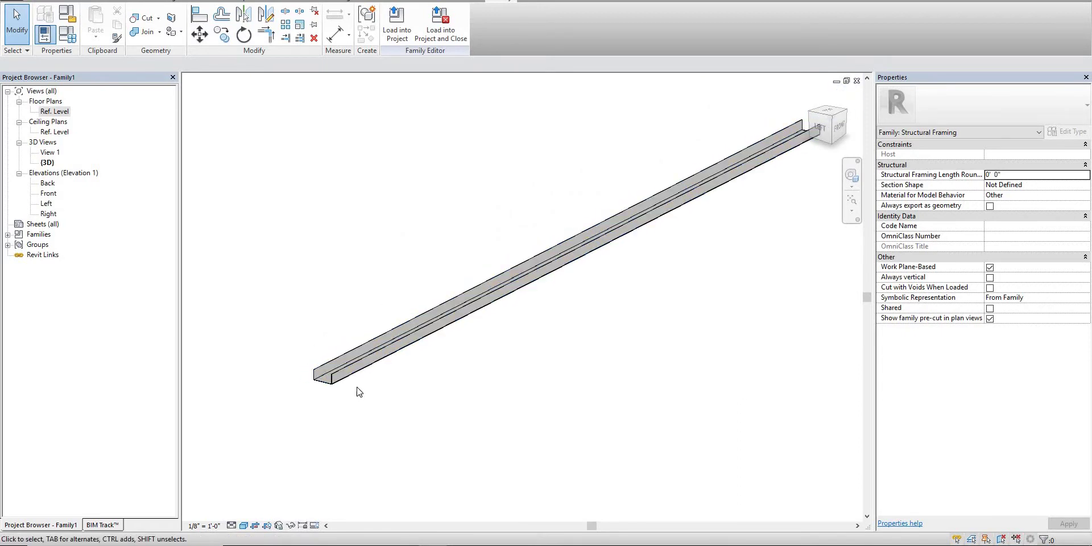
{"action": "scroll", "coordinate": [359, 392], "scroll_direction": "up", "scroll_amount": 3}
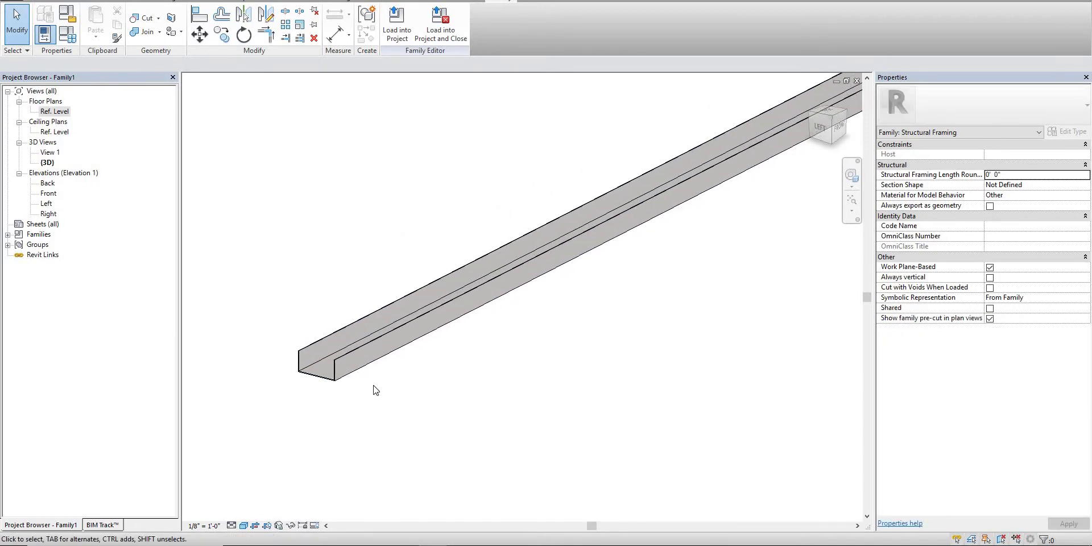
{"action": "middle_click_drag", "start_coordinate": [375, 389], "coordinate": [380, 388]}
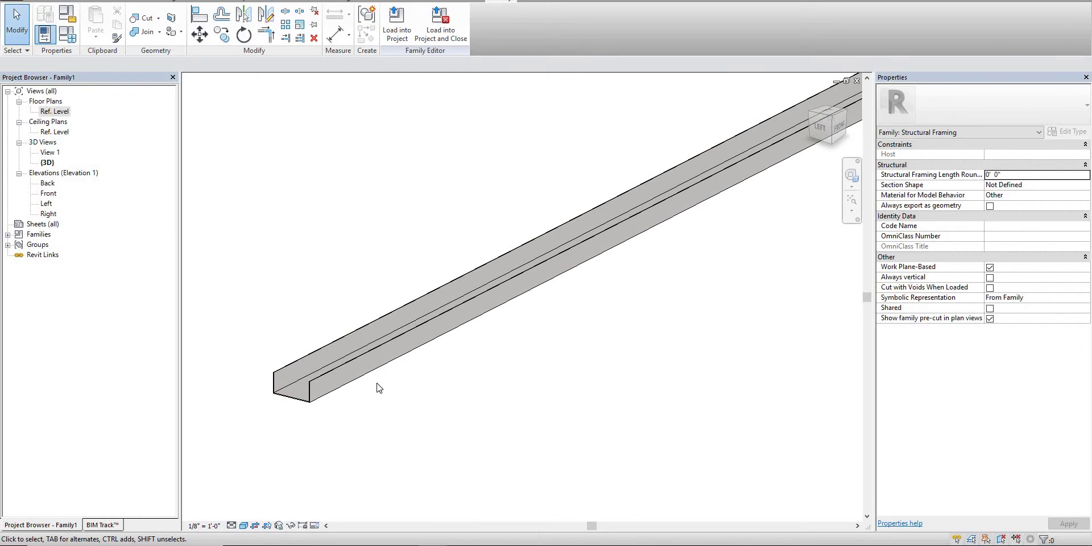